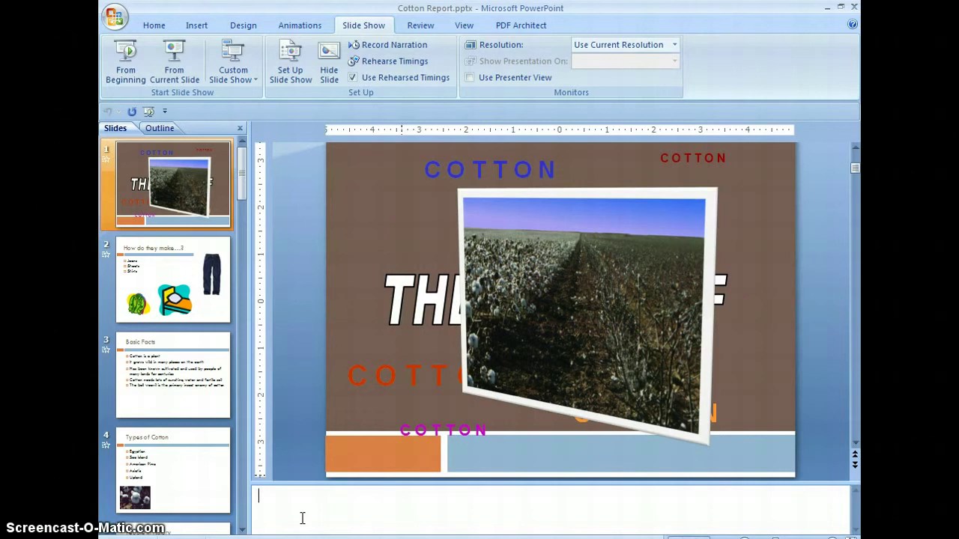
# On slide 4, "Types of Cotton", convert the bulleted list to a pyramid SmartArt with the items stacked in boxes over a triangle.
pyautogui.click(274, 509)
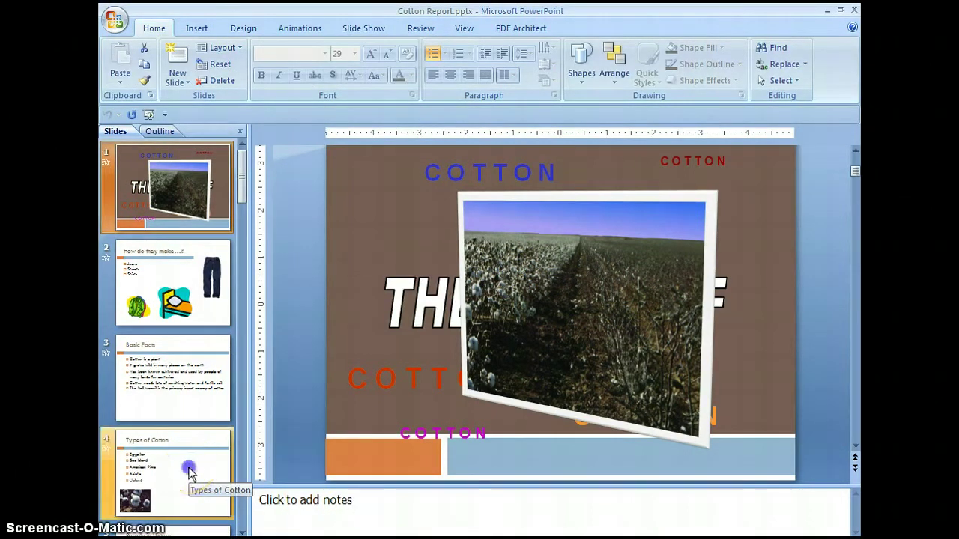
pyautogui.click(189, 472)
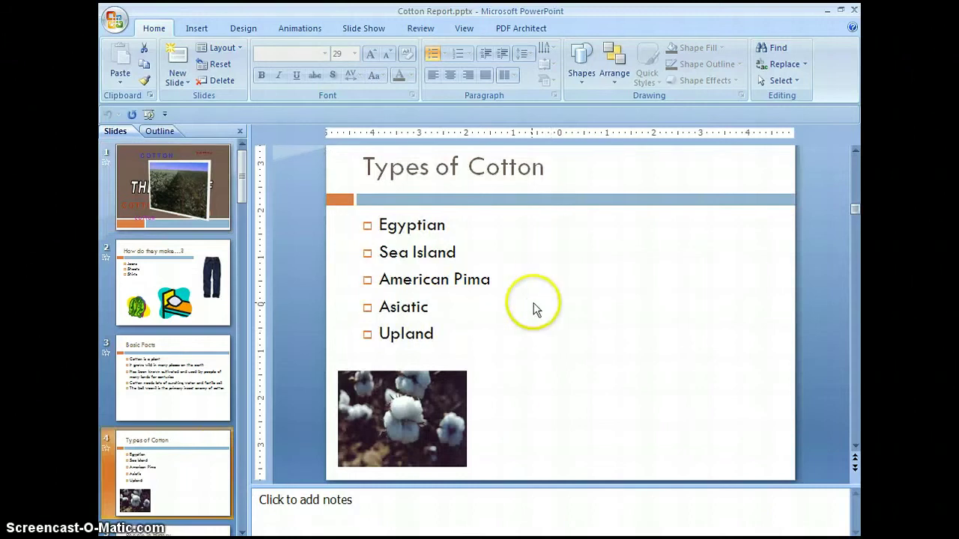
pyautogui.click(488, 299)
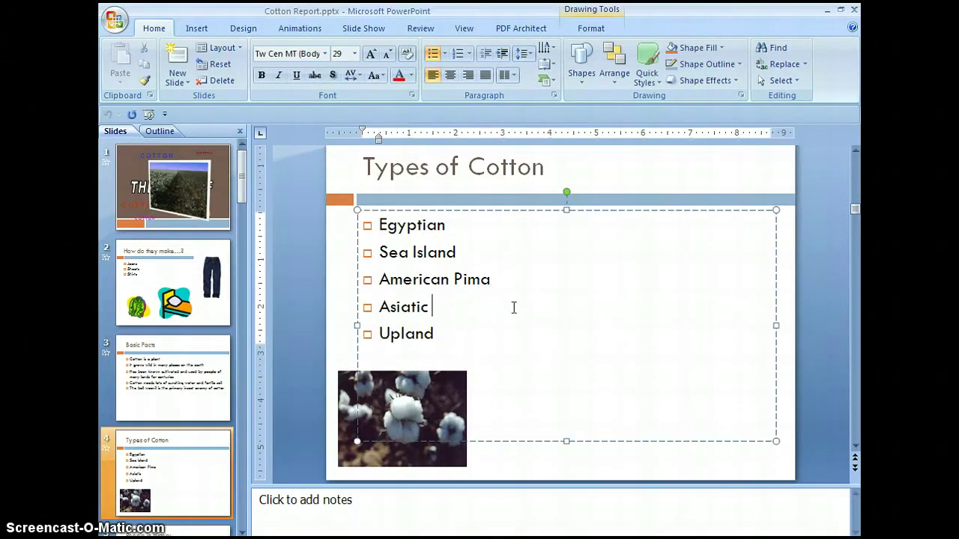
pyautogui.click(546, 81)
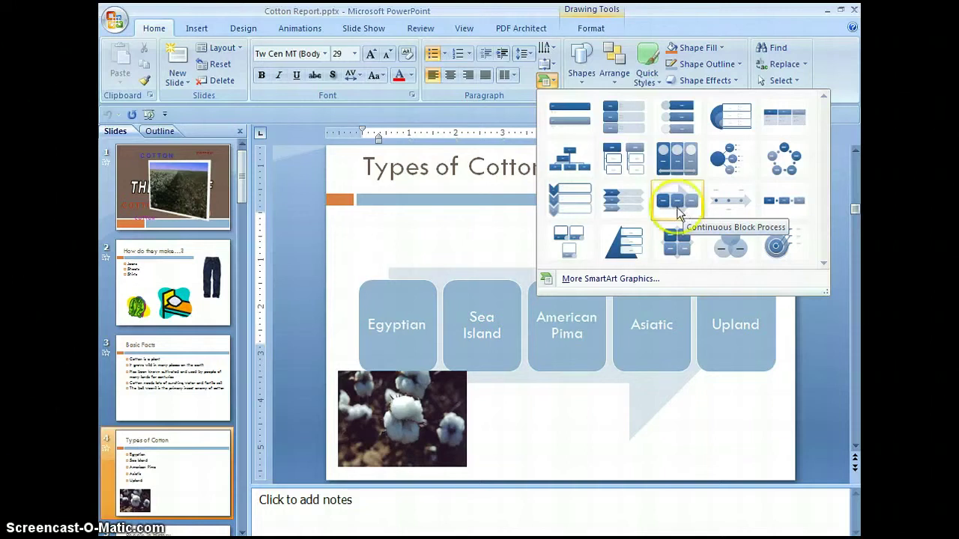
pyautogui.click(628, 249)
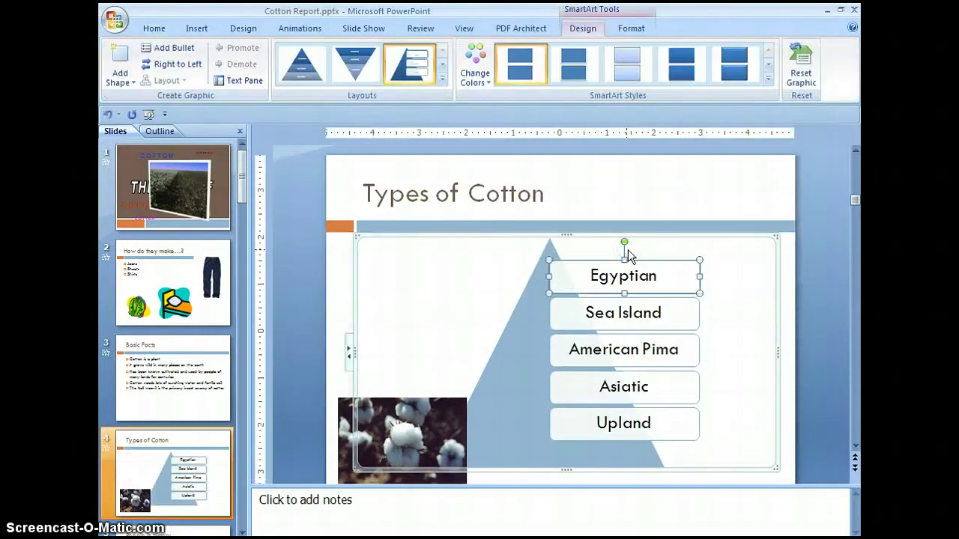
pyautogui.click(546, 285)
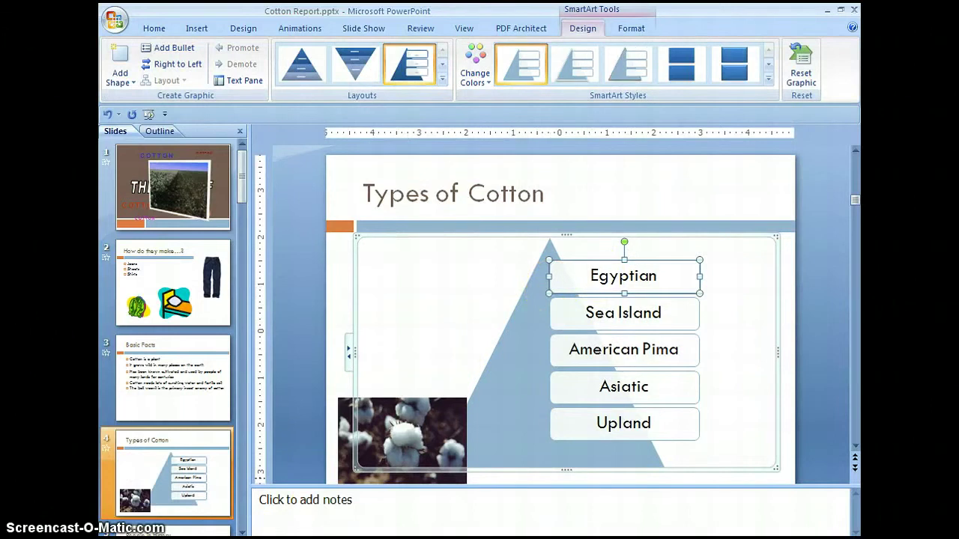
pyautogui.press('Tab')
pyautogui.press('Tab')
pyautogui.press('Tab')
pyautogui.press('Tab')
pyautogui.scroll(-1, 405, 313)
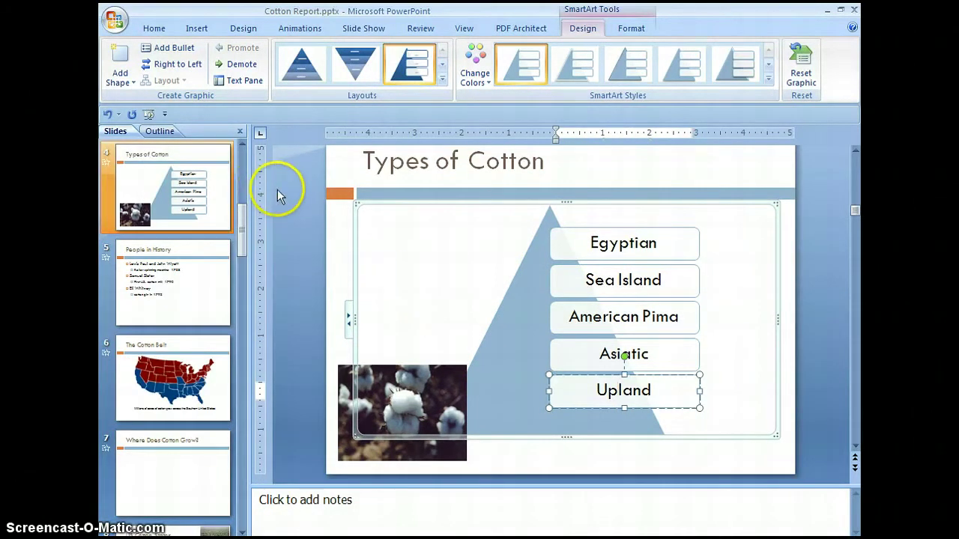
# Save the presentation and leave the text editing of the pyramid's last box.
pyautogui.click(117, 21)
pyautogui.click(146, 120)
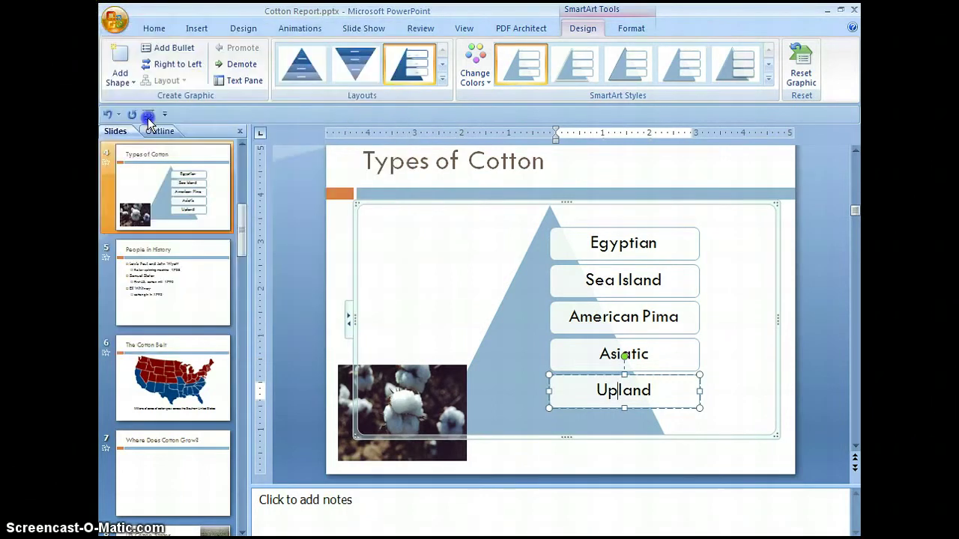
pyautogui.click(749, 317)
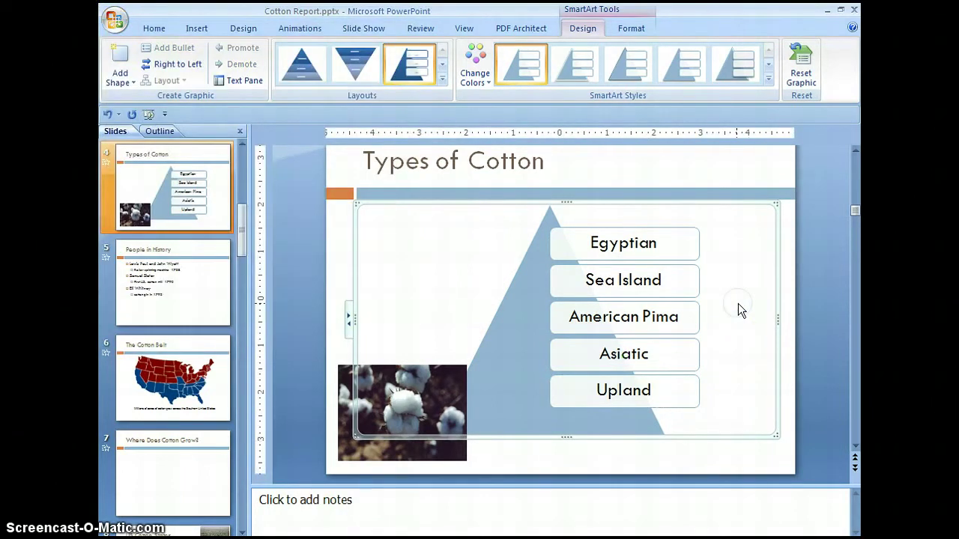
# Apply a 3-D SmartArt style to the pyramid graphic and recolor it with the second Accent 2 (orange) variation.
pyautogui.click(670, 294)
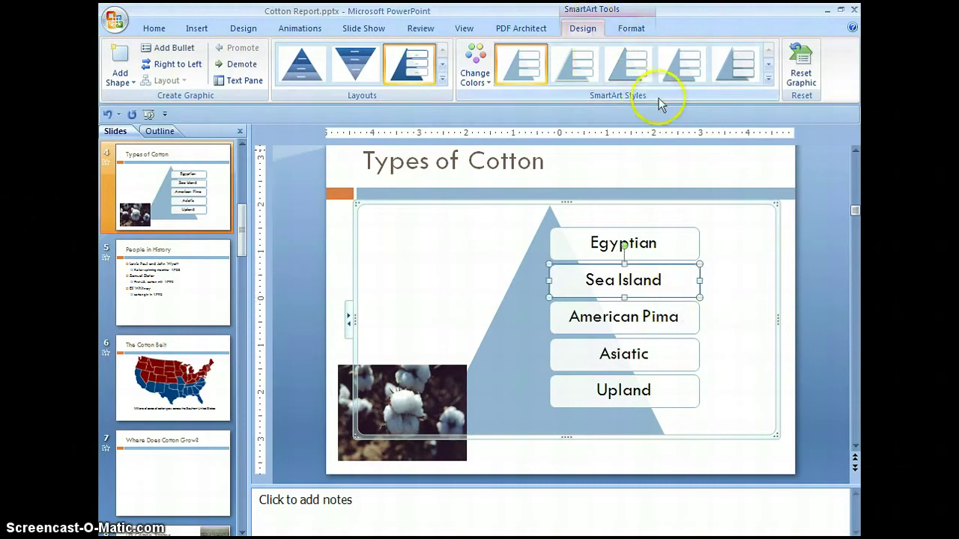
pyautogui.click(768, 78)
pyautogui.click(577, 80)
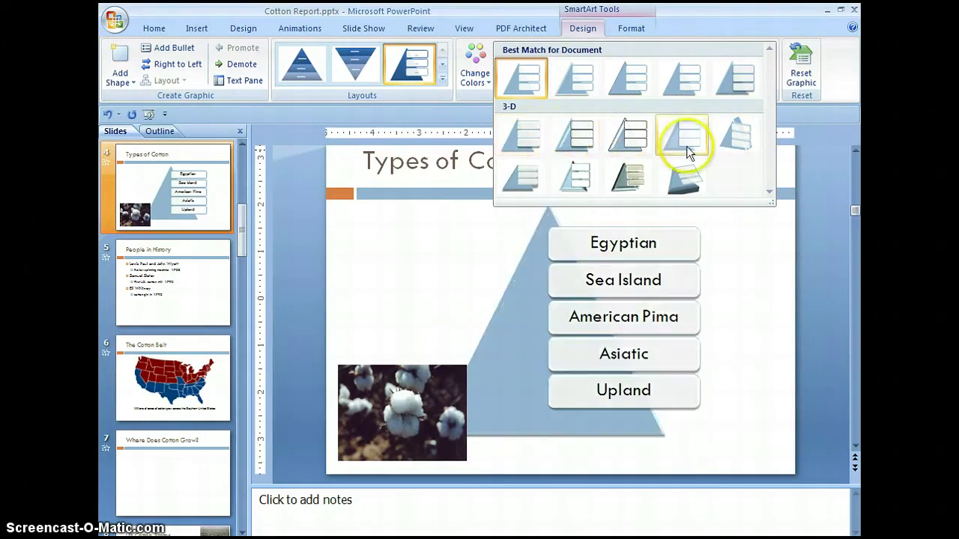
pyautogui.click(626, 135)
pyautogui.click(554, 133)
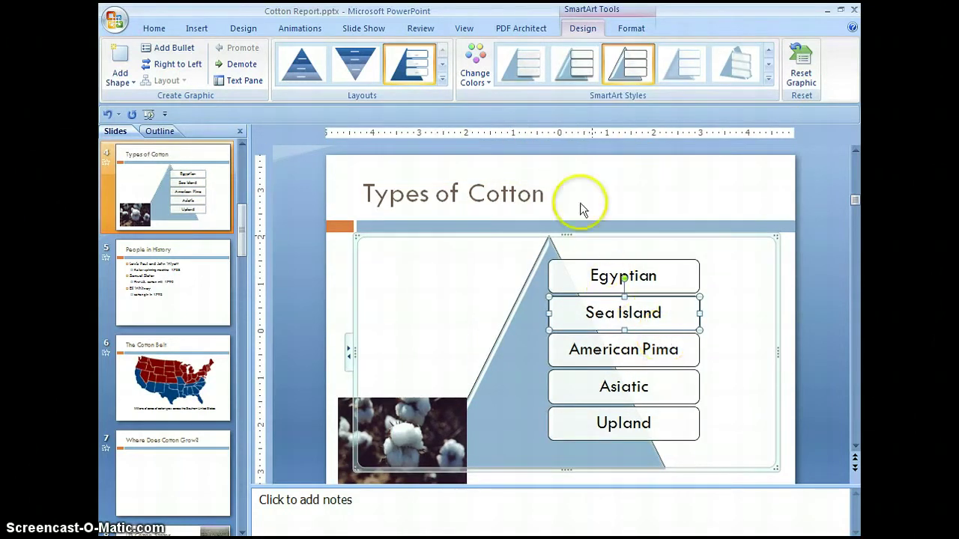
pyautogui.click(483, 67)
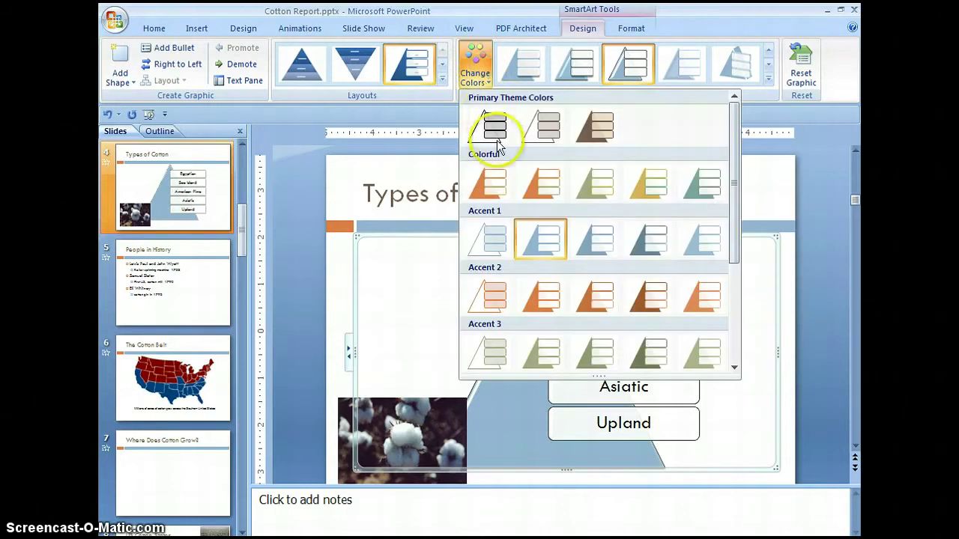
pyautogui.click(537, 302)
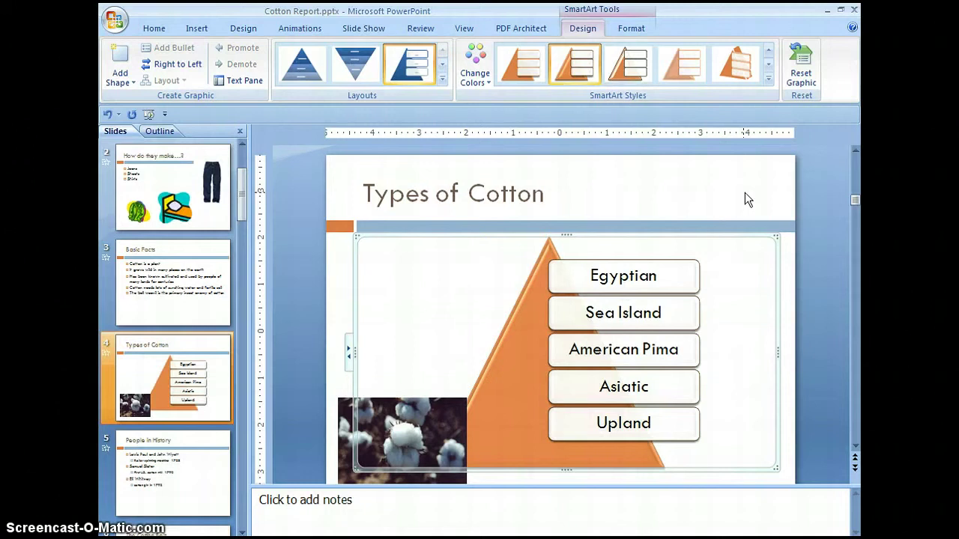
# Fill the triangle behind the cotton types with the darkest olive green theme color and save the presentation.
pyautogui.click(515, 353)
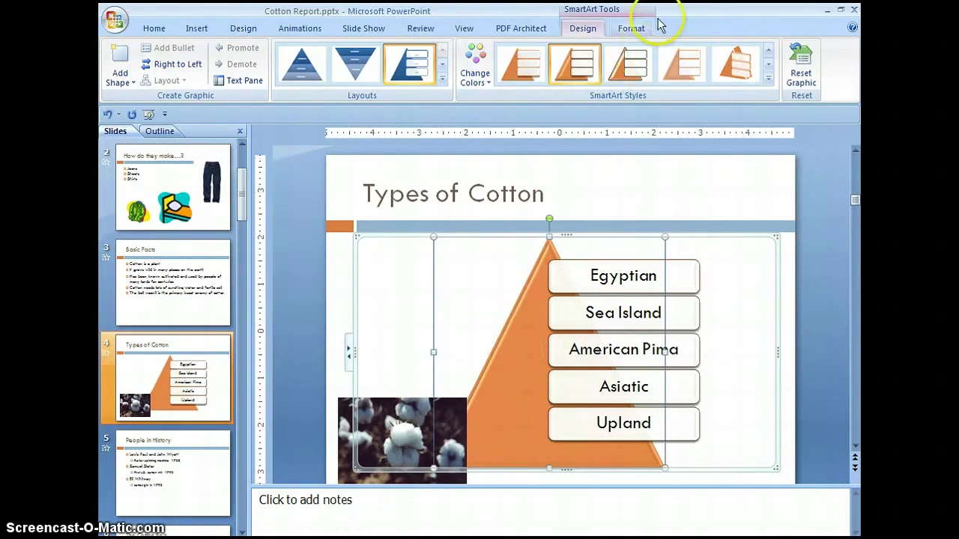
pyautogui.click(633, 28)
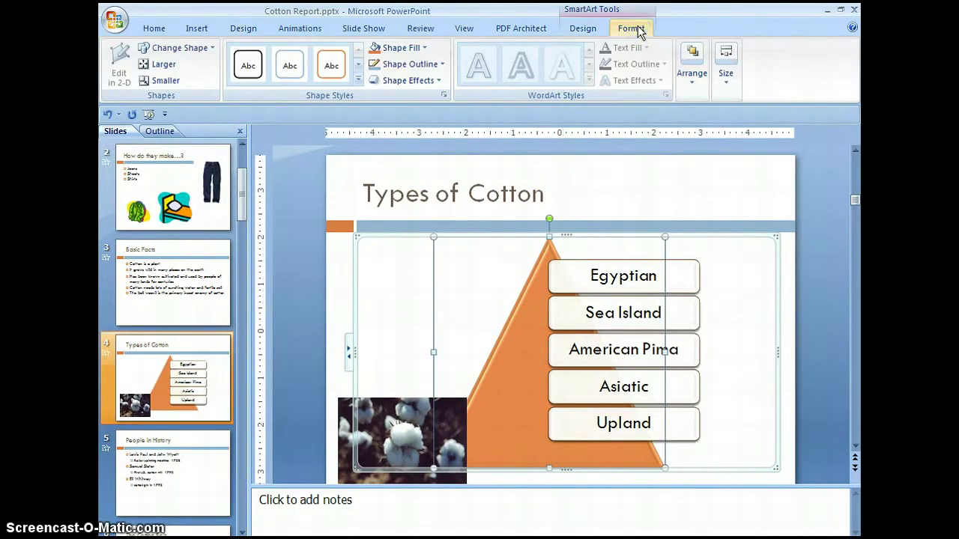
pyautogui.click(424, 48)
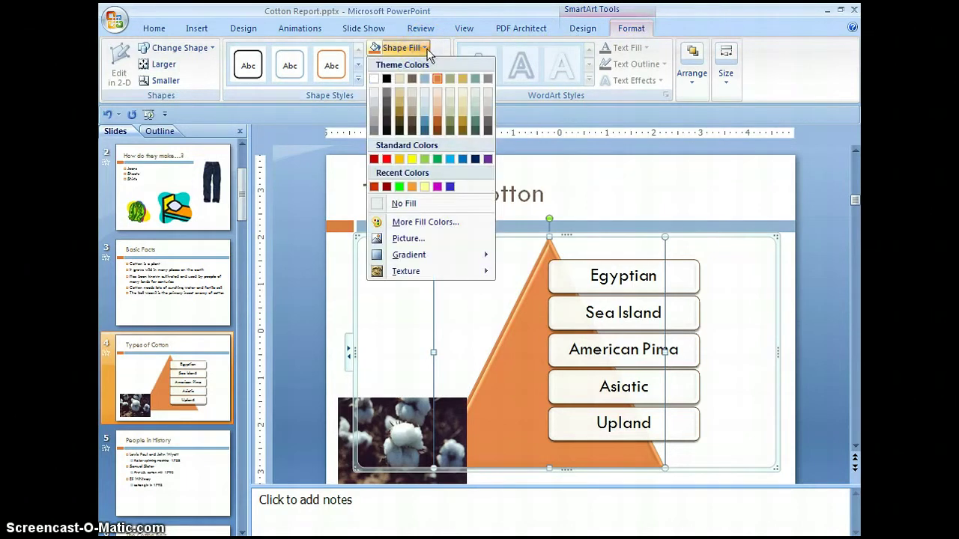
pyautogui.click(449, 129)
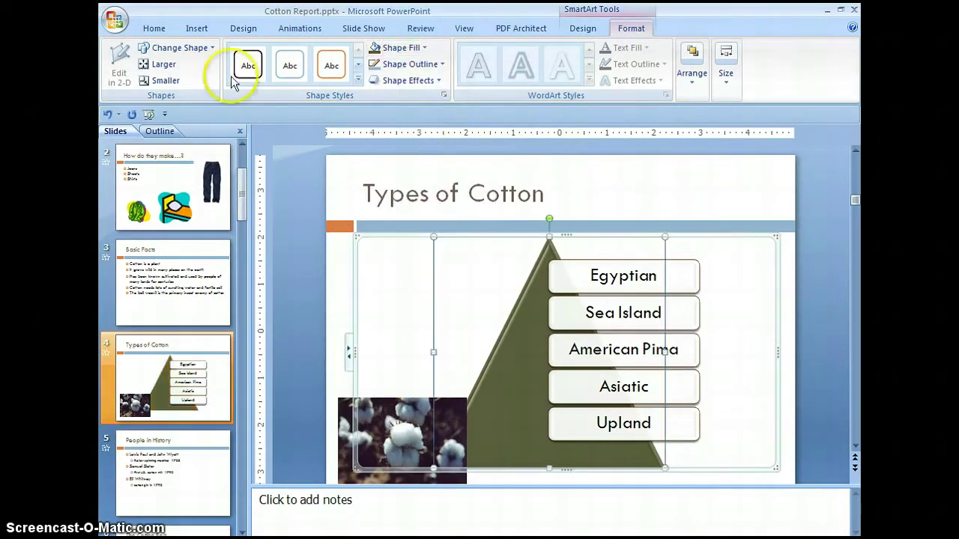
pyautogui.click(116, 21)
pyautogui.click(150, 120)
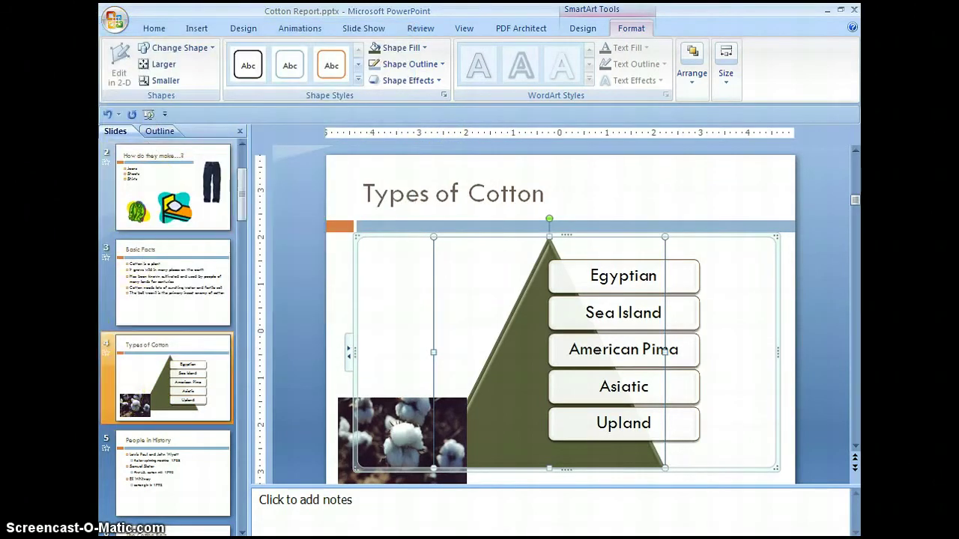
# Go to slide 19, "Products and Byproducts of Cotton", and apply the Title and Content layout.
pyautogui.scroll(-3, 172, 330)
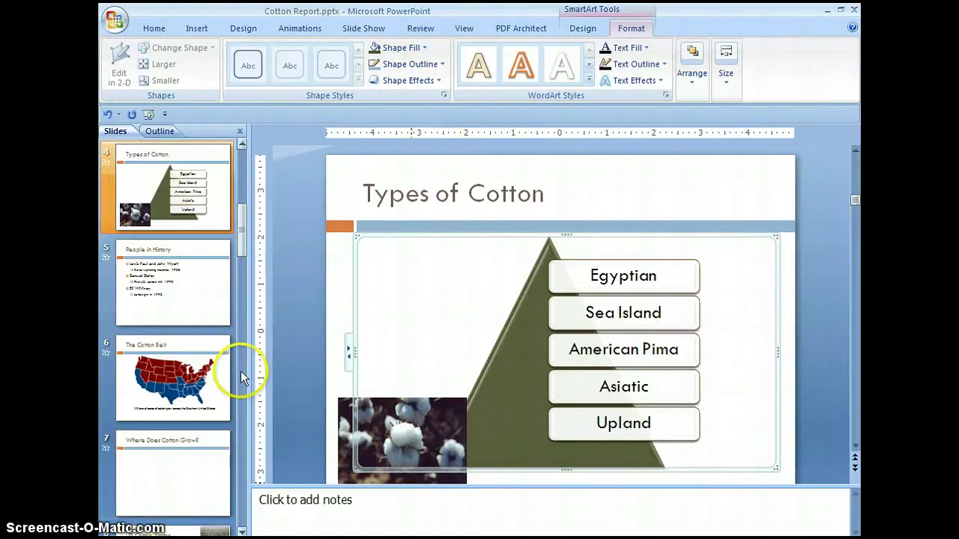
pyautogui.press('Down')
pyautogui.scroll(-10, 240, 371)
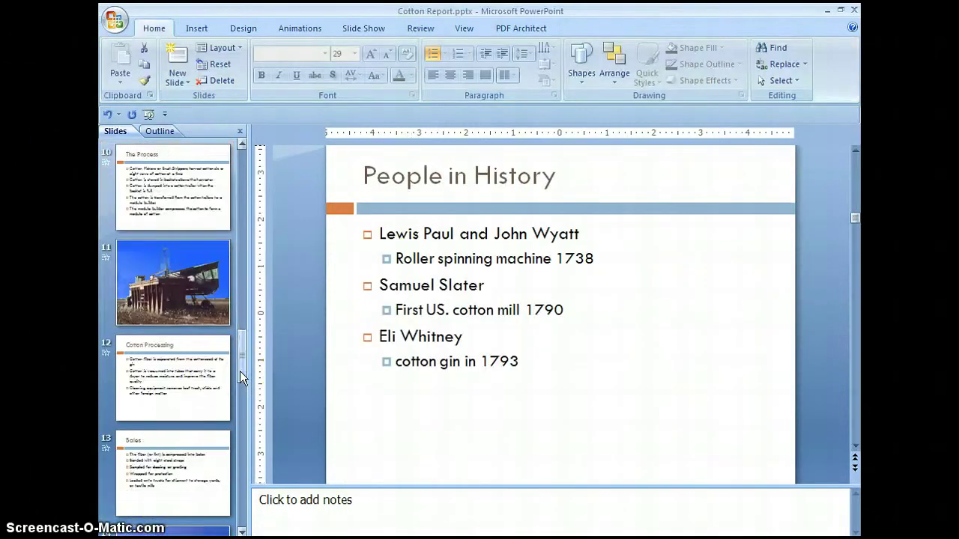
pyautogui.scroll(-3, 239, 371)
pyautogui.click(174, 380)
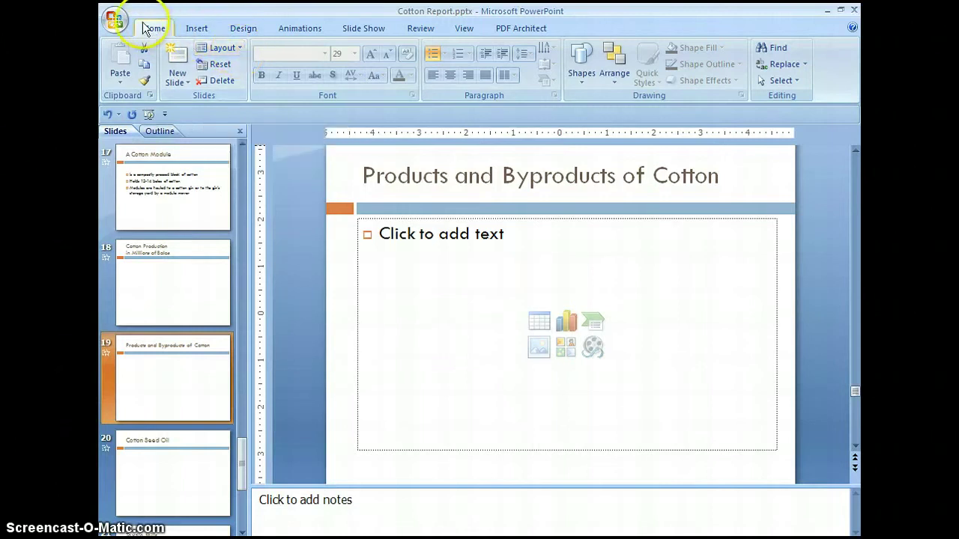
pyautogui.click(239, 53)
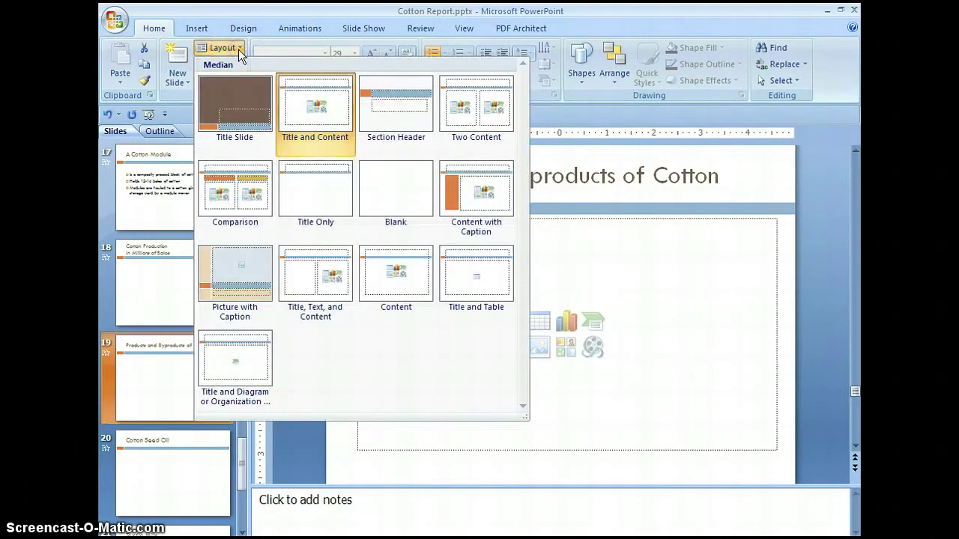
pyautogui.click(325, 103)
pyautogui.click(324, 103)
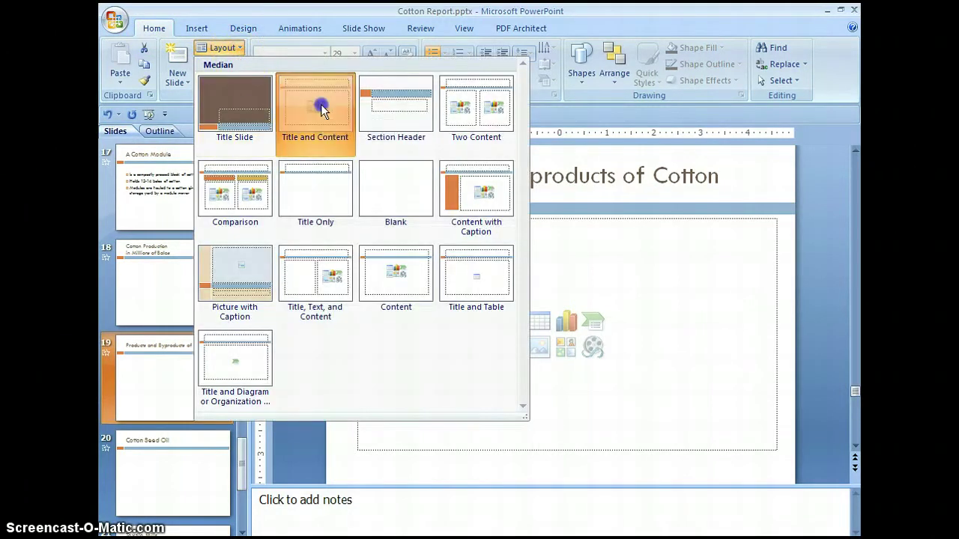
# Insert a Hierarchy SmartArt graphic from the Hierarchy category into the slide's content placeholder and save the presentation.
pyautogui.click(596, 323)
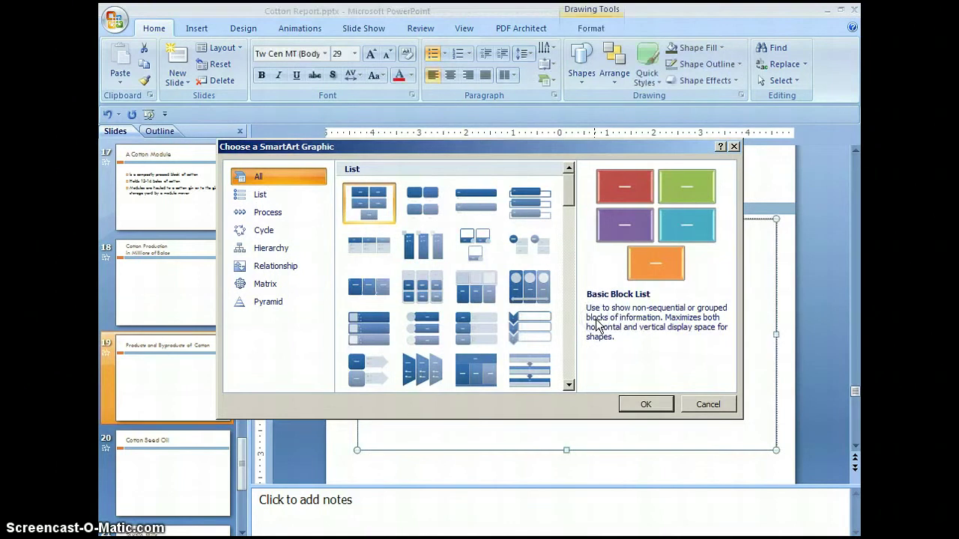
pyautogui.click(268, 252)
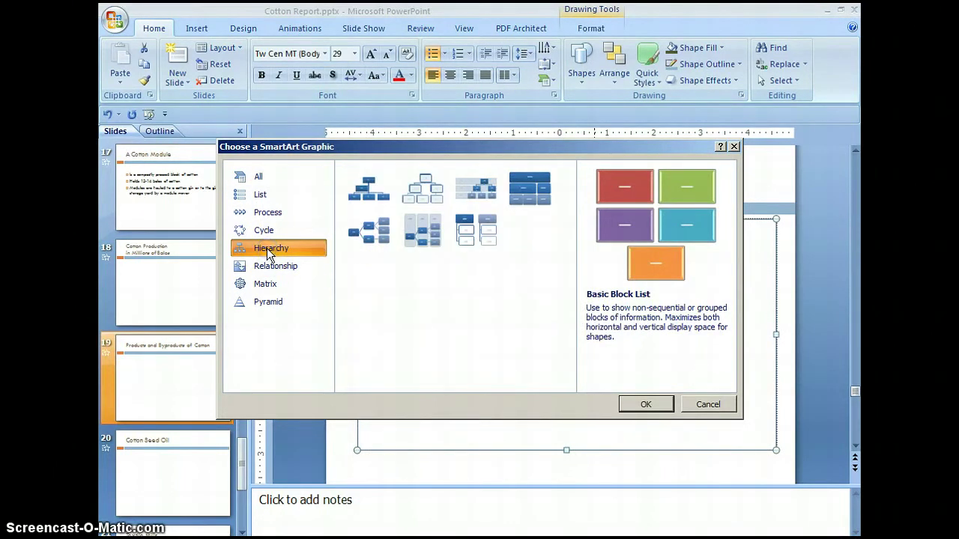
pyautogui.click(429, 192)
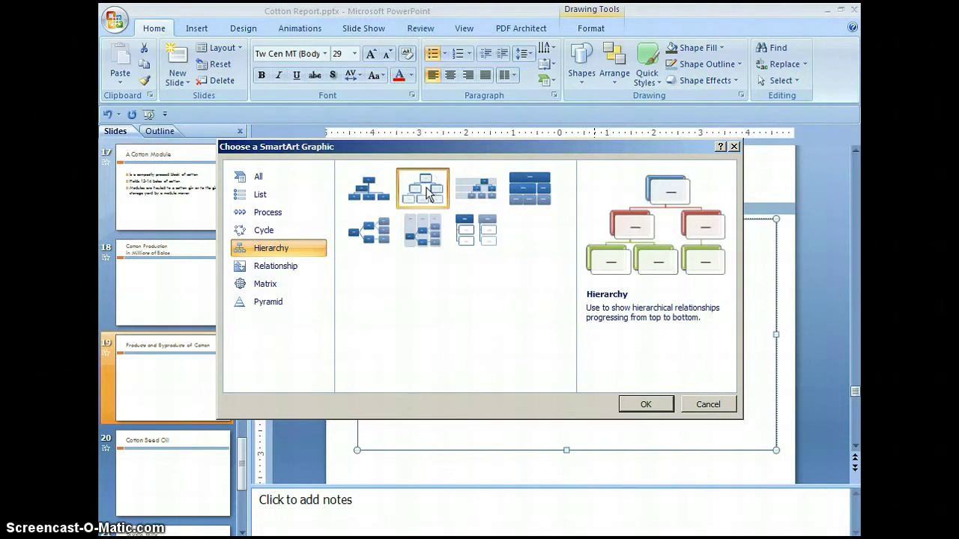
pyautogui.click(646, 404)
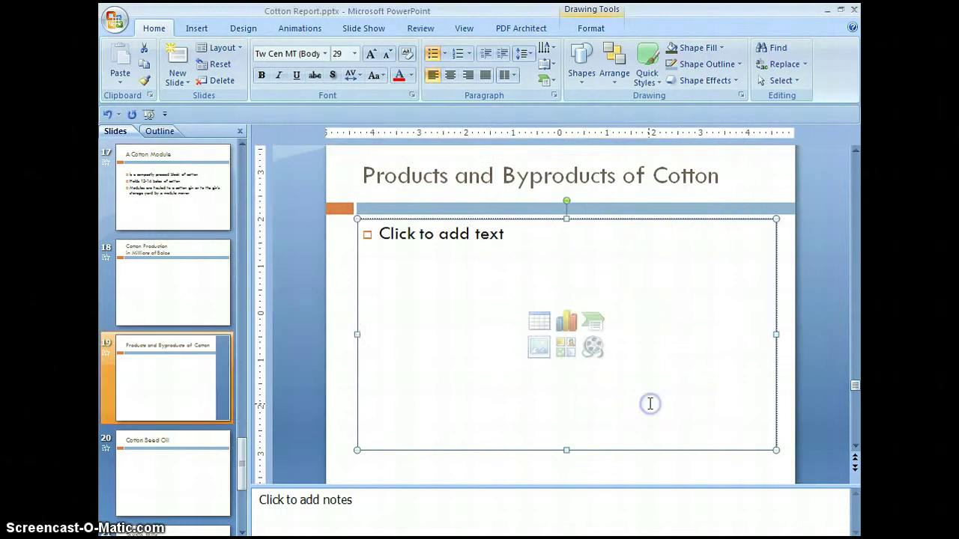
pyautogui.click(115, 21)
pyautogui.click(145, 125)
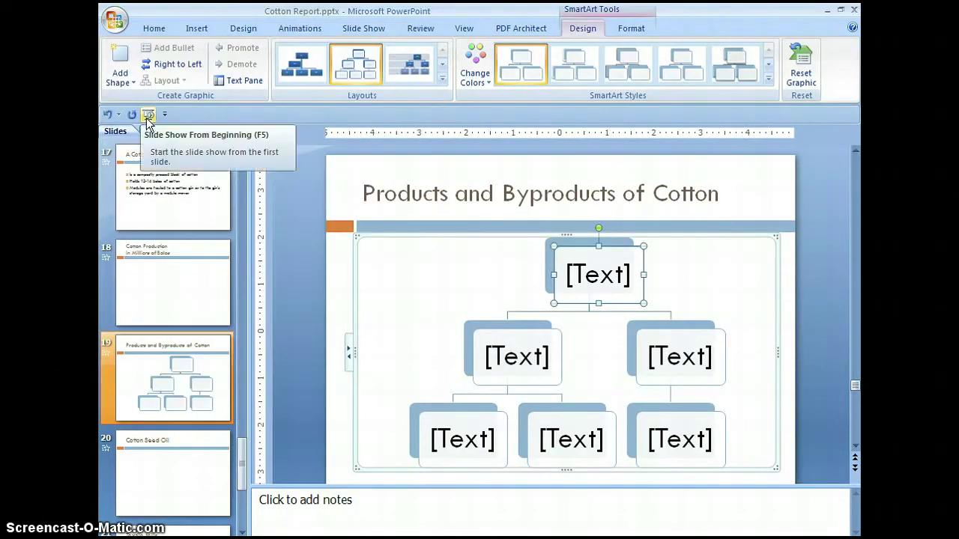
pyautogui.click(310, 383)
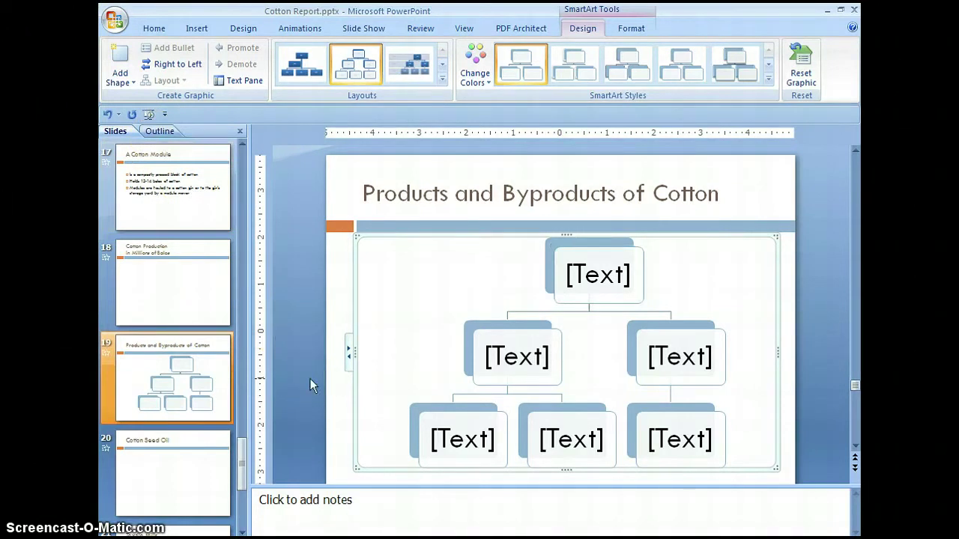
# Enter "Cotton" as the text of the topmost box in the hierarchy graphic.
pyautogui.click(581, 274)
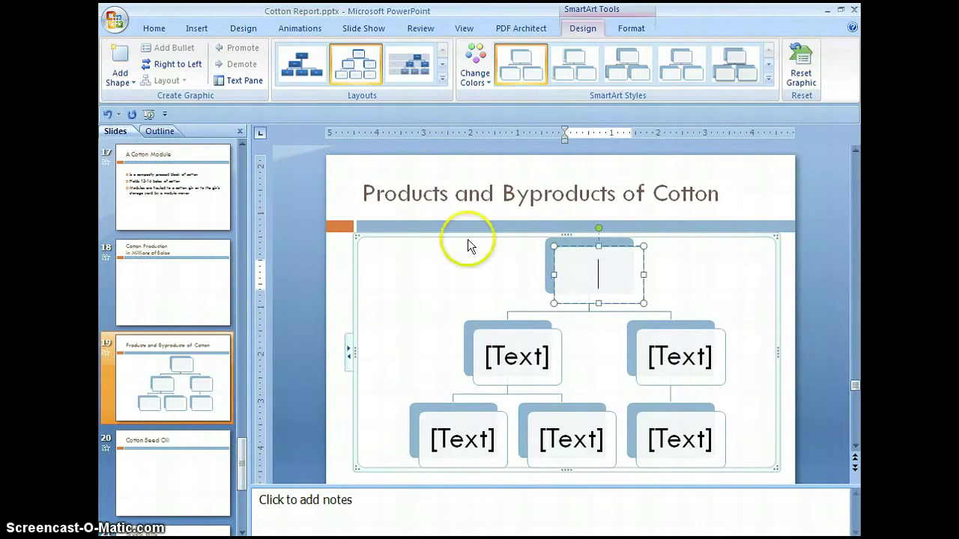
pyautogui.click(239, 77)
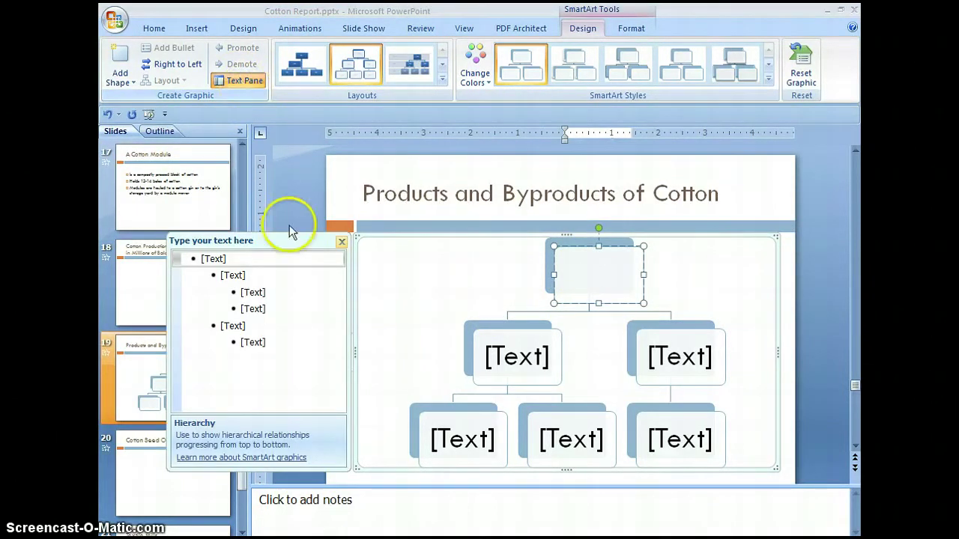
pyautogui.click(341, 241)
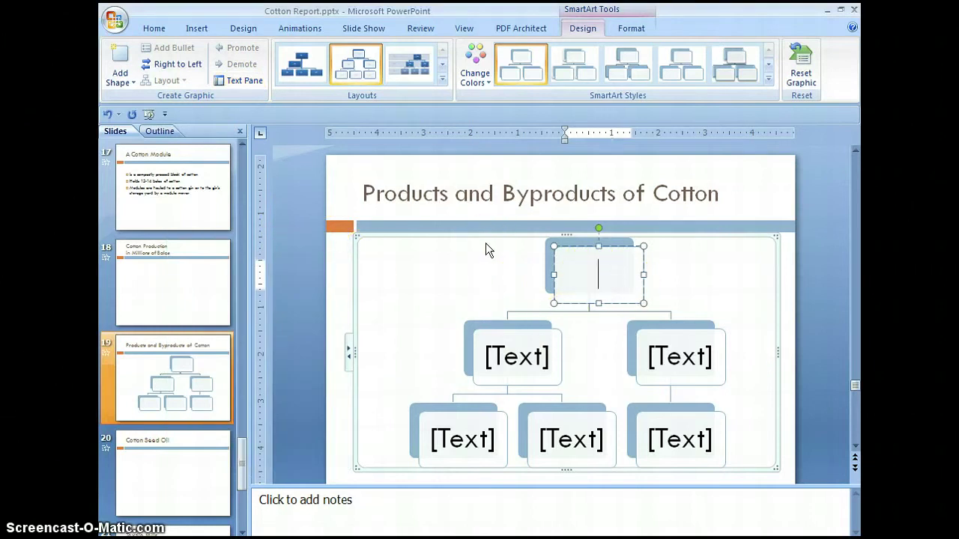
pyautogui.write('Co')
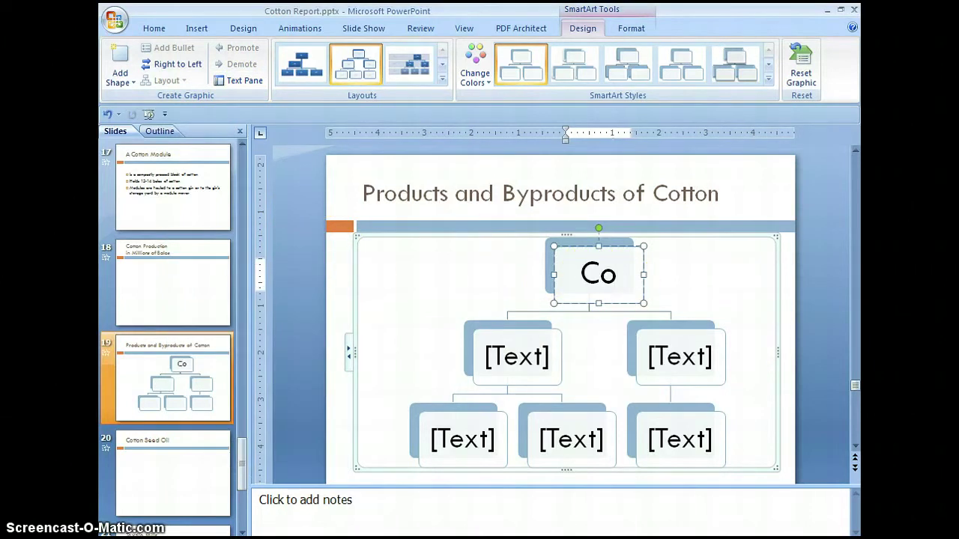
pyautogui.write('tton')
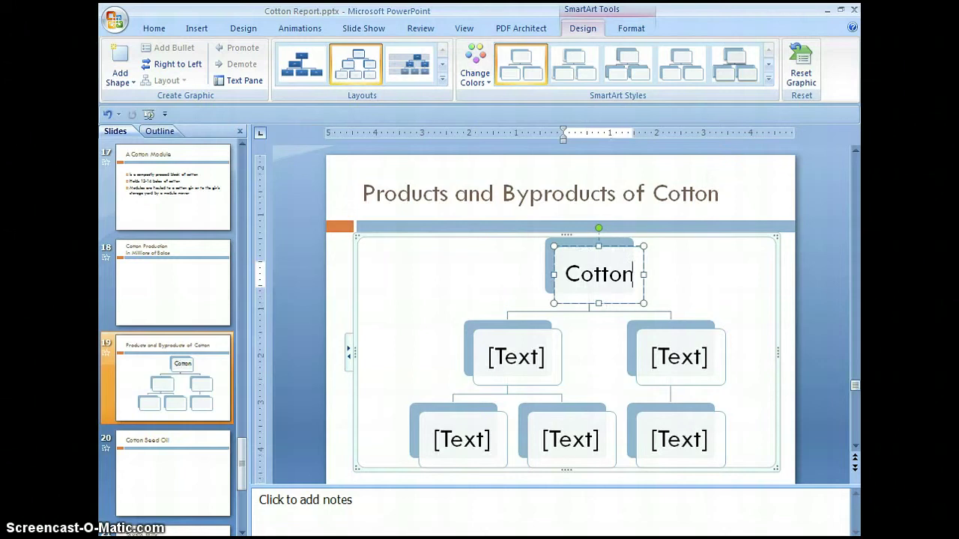
# Enter "Lint" and "Cotton Seed" as the texts of the two second-level boxes in the hierarchy graphic.
pyautogui.click(540, 352)
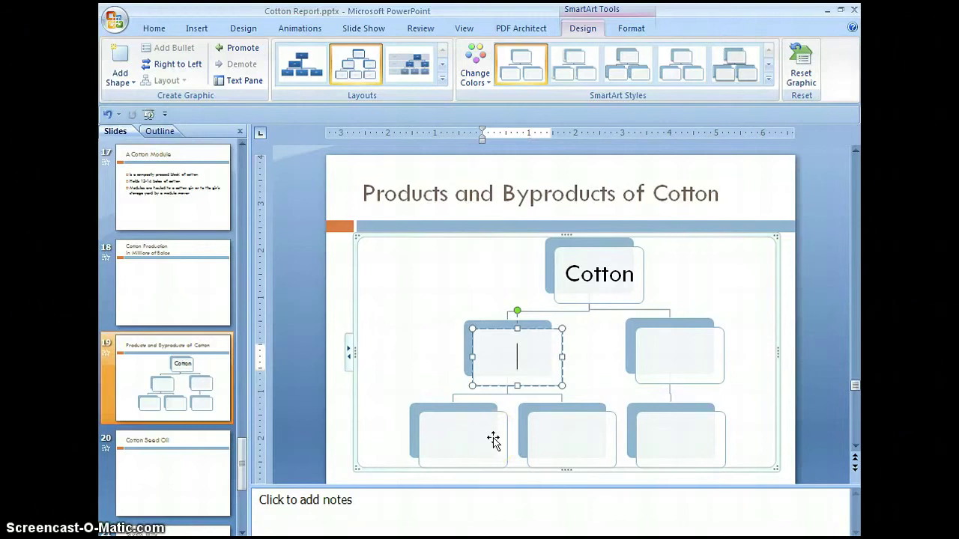
pyautogui.write('Lint')
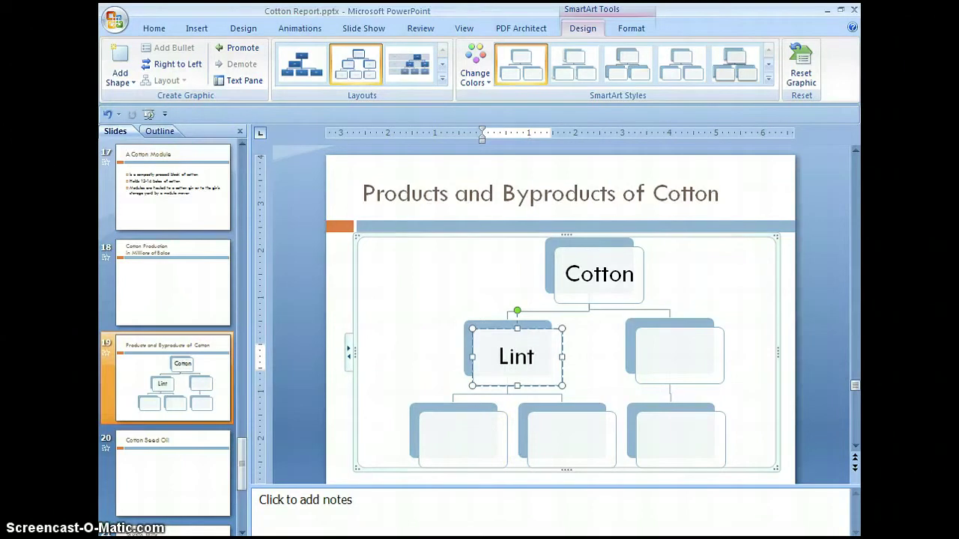
pyautogui.click(641, 409)
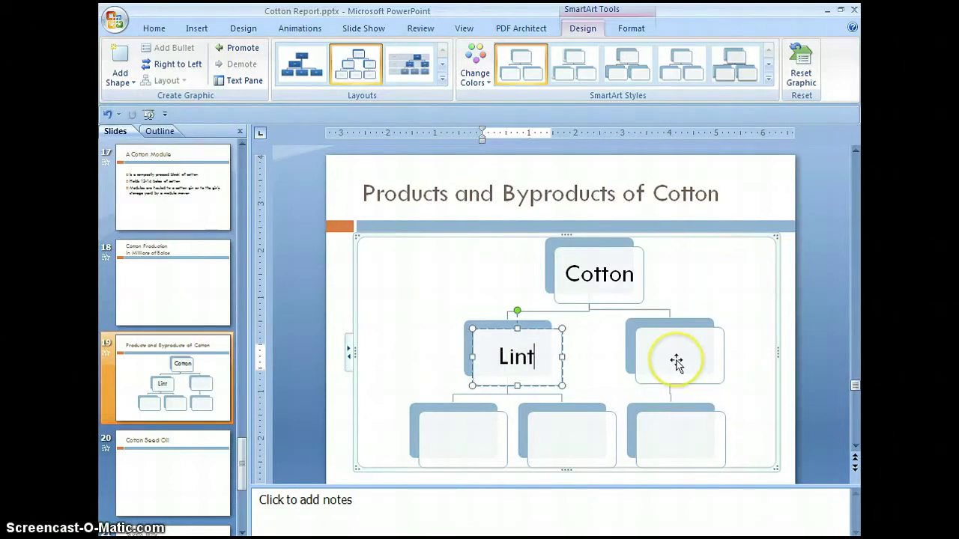
pyautogui.click(677, 362)
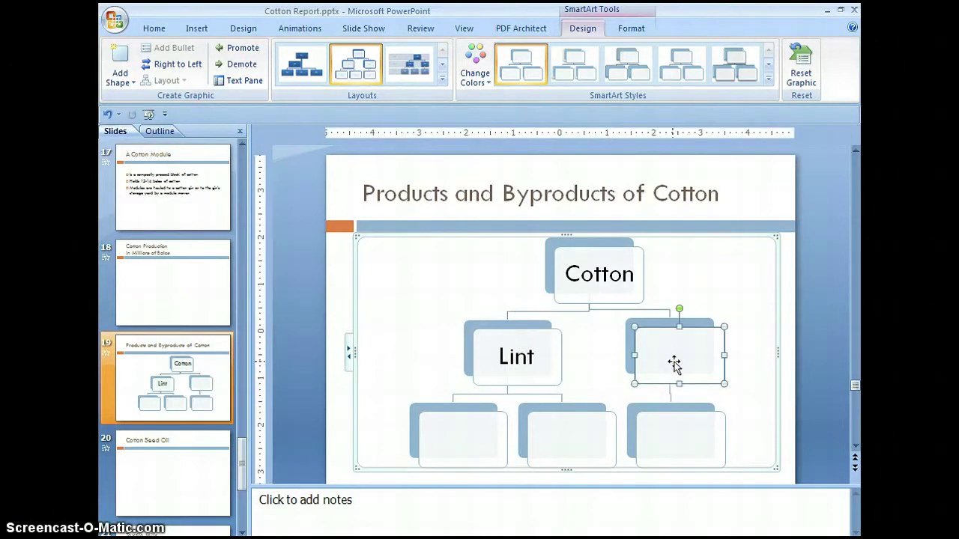
pyautogui.click(677, 354)
pyautogui.rightClick(684, 357)
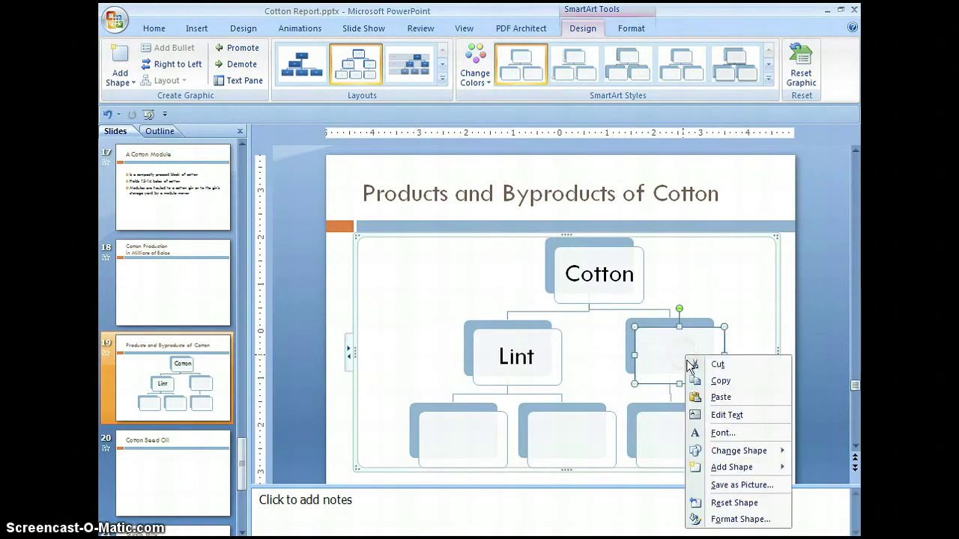
pyautogui.click(723, 416)
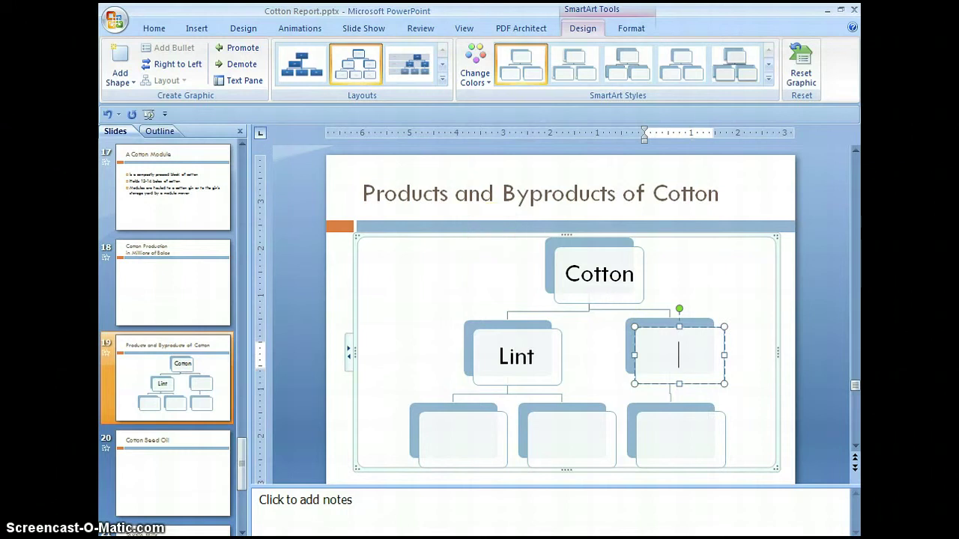
pyautogui.write('Cotton')
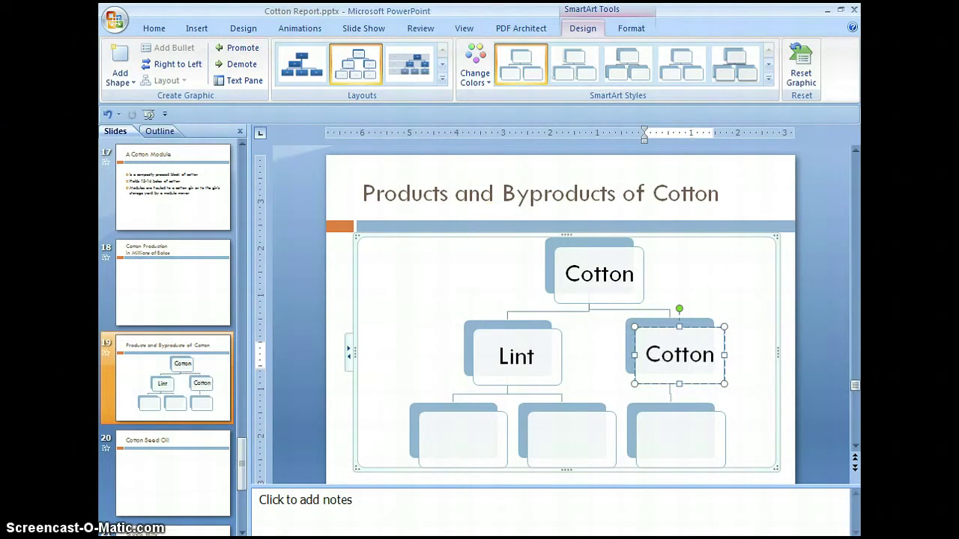
pyautogui.write(' Seed')
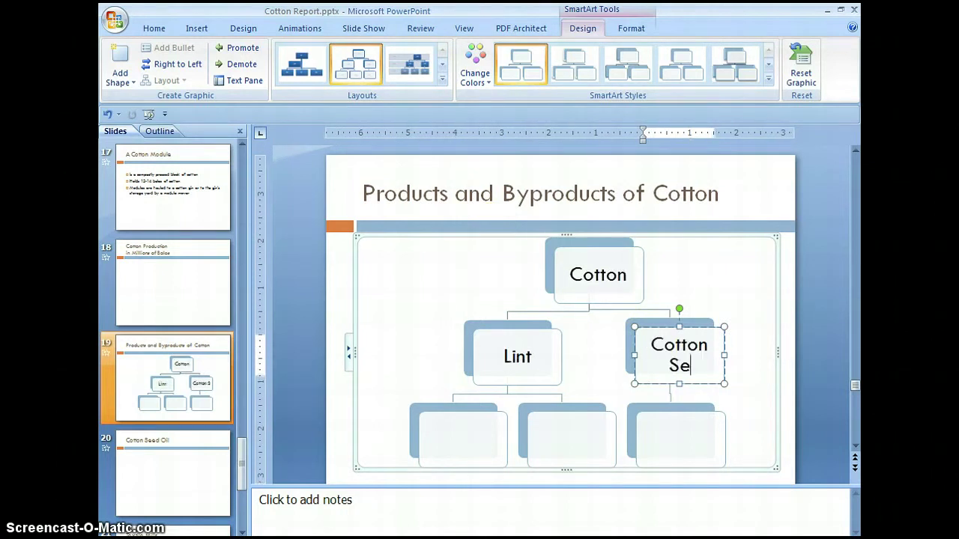
# Enter "Fabric" as the text of the first box under Lint.
pyautogui.click(446, 350)
pyautogui.click(463, 442)
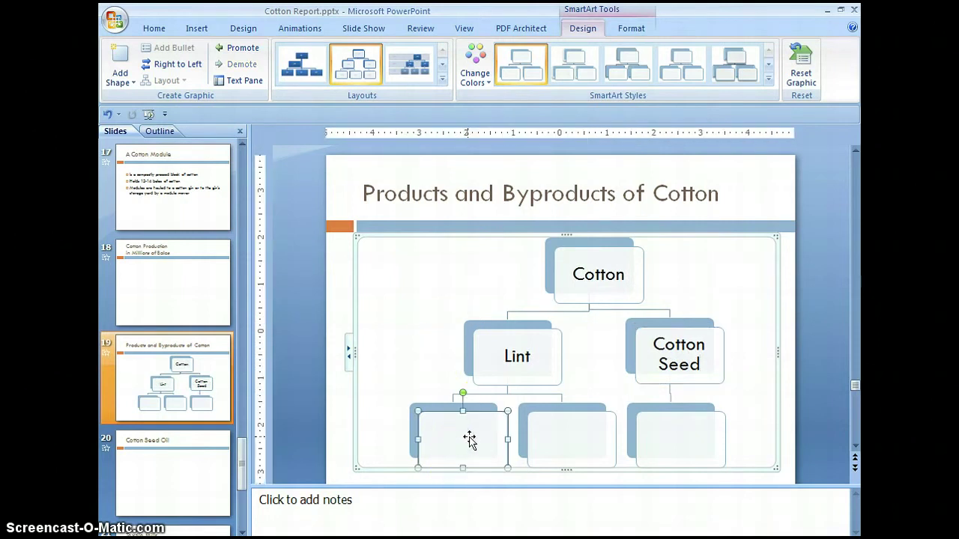
pyautogui.rightClick(469, 440)
pyautogui.click(513, 333)
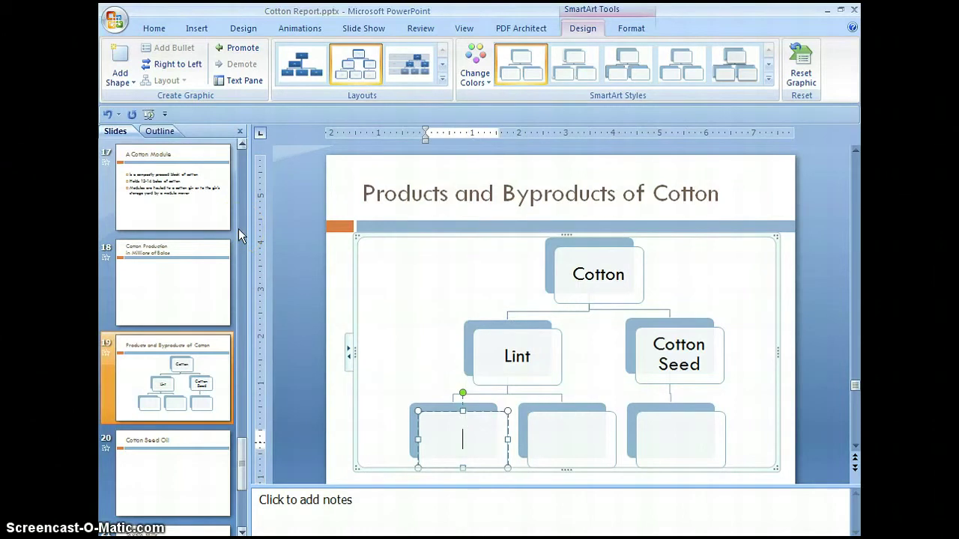
pyautogui.write('Fabric')
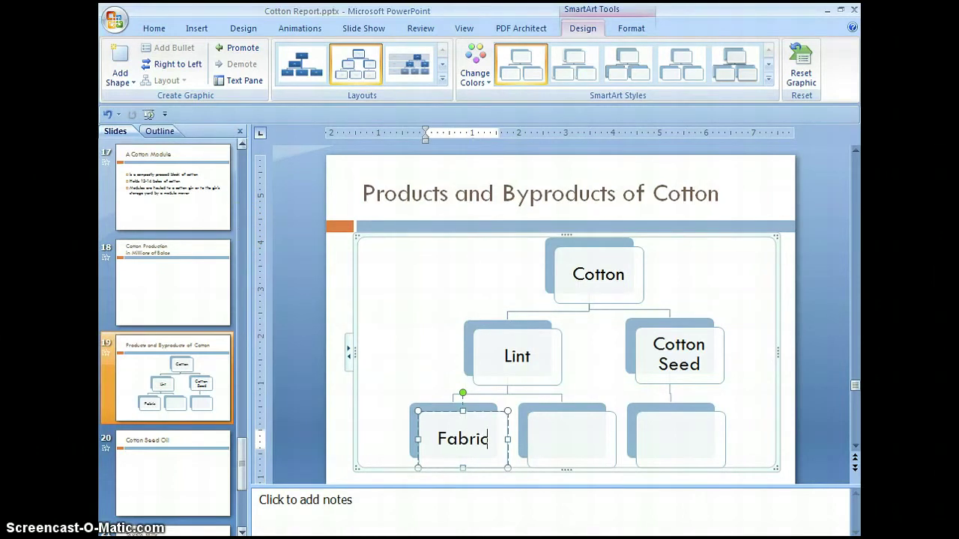
# Enter "Yarn" as the text of the second box under Lint.
pyautogui.click(565, 442)
pyautogui.rightClick(565, 442)
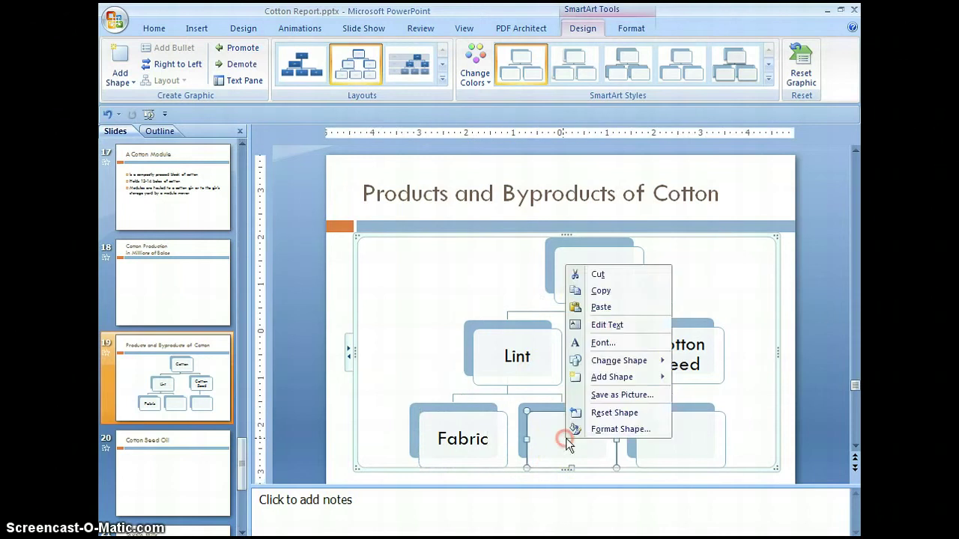
pyautogui.click(617, 329)
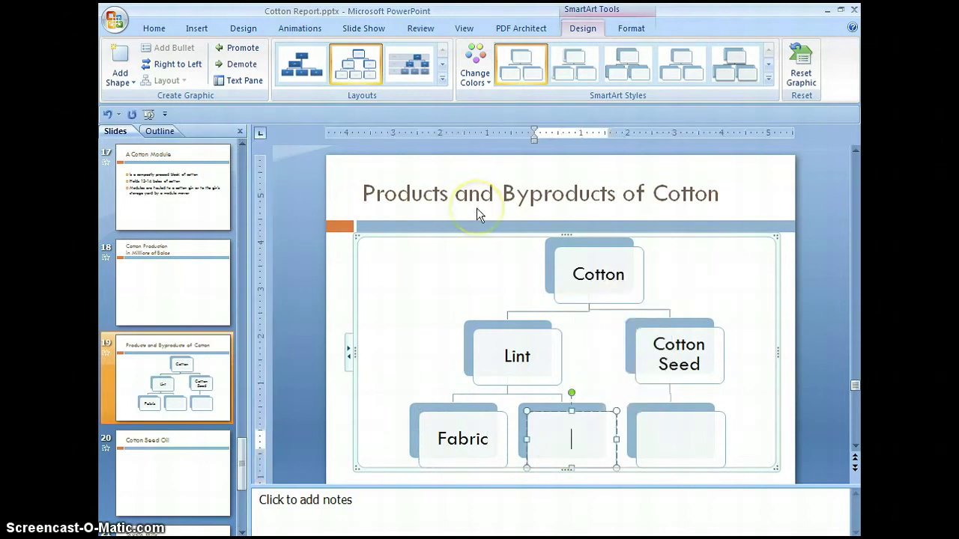
pyautogui.write('Yaar')
pyautogui.press('BackSpace')
pyautogui.press('BackSpace')
pyautogui.write('r')
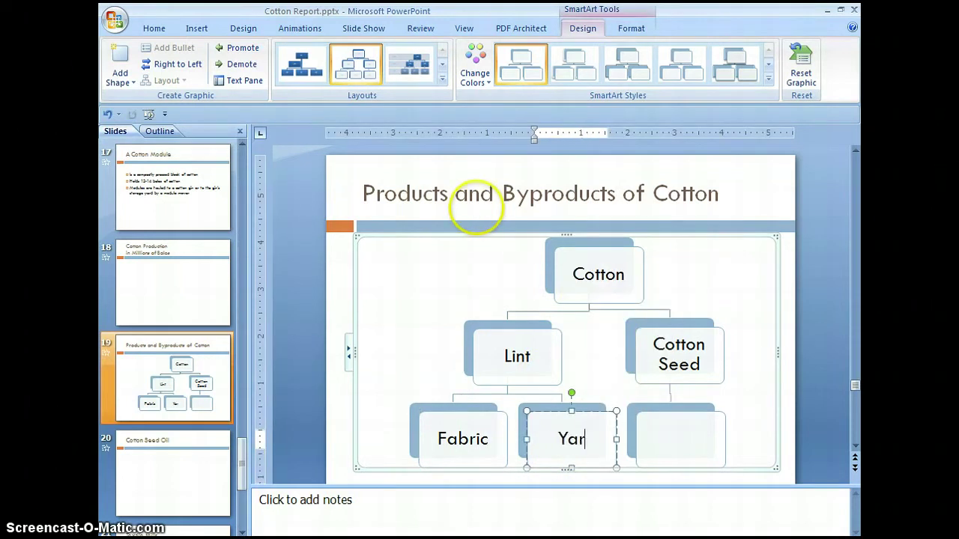
pyautogui.write('n')
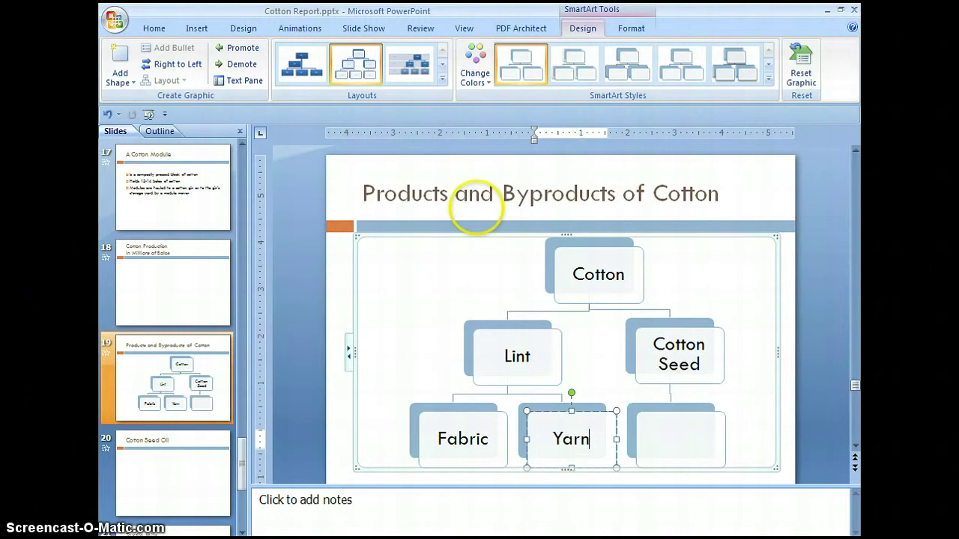
# Enter "Cotton Seed Oil" as the text of the box under Cotton Seed.
pyautogui.click(678, 441)
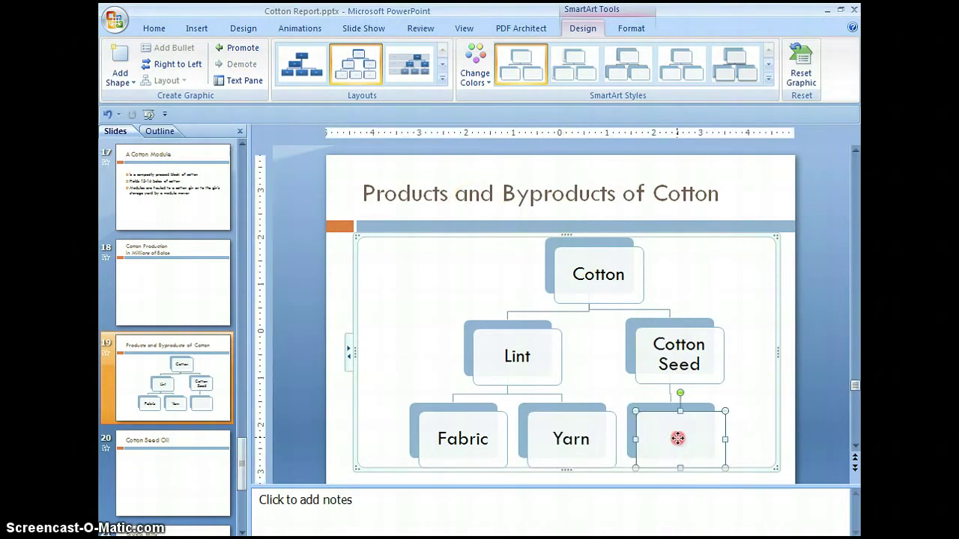
pyautogui.rightClick(677, 439)
pyautogui.click(719, 324)
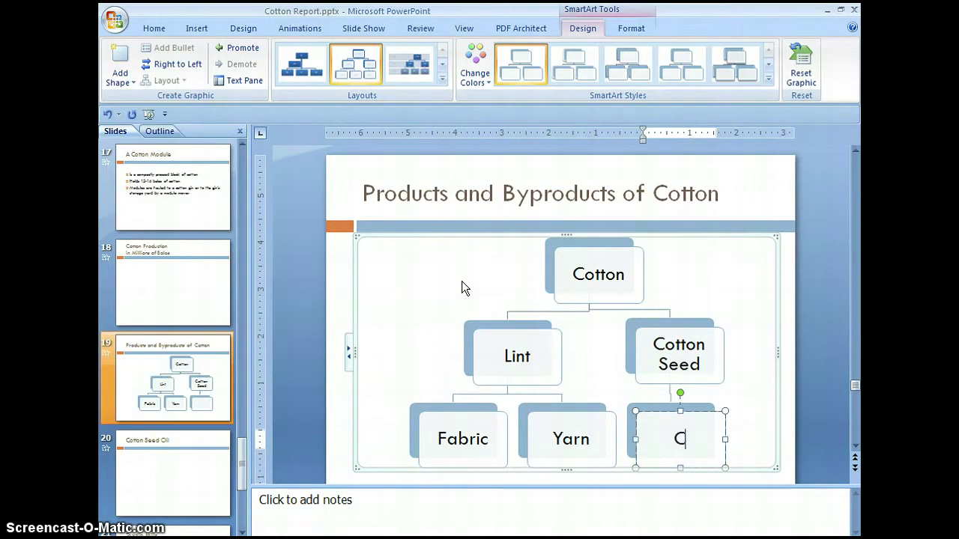
pyautogui.write('Cotton ')
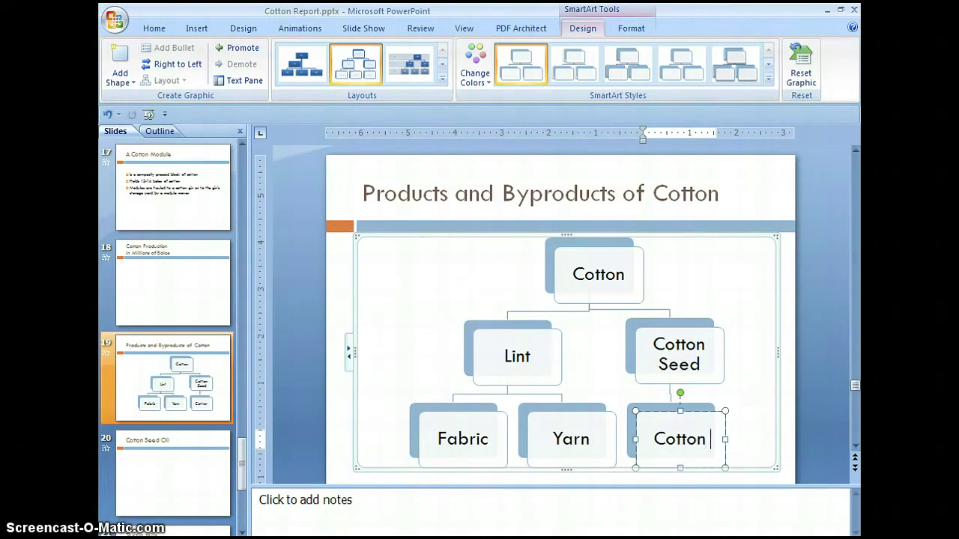
pyautogui.write('Seed Oi')
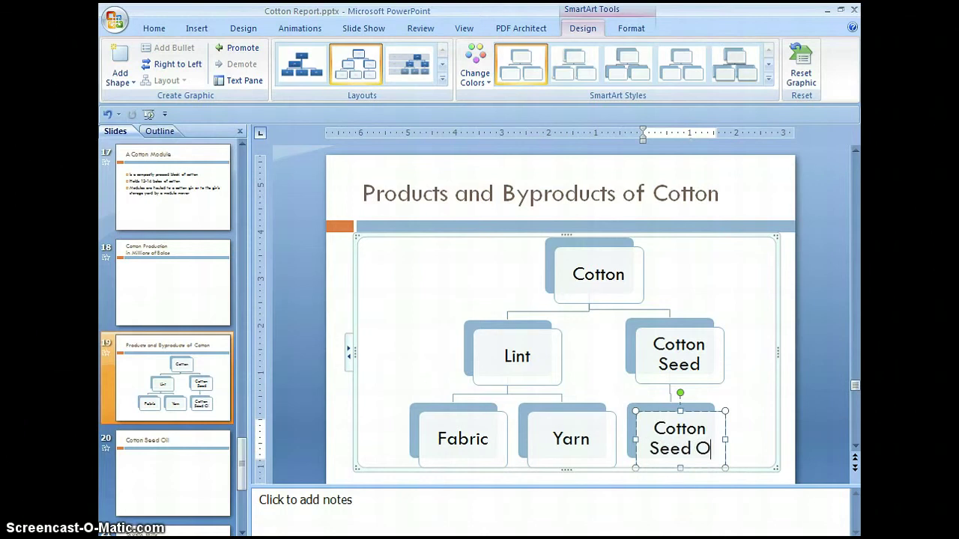
pyautogui.write('l')
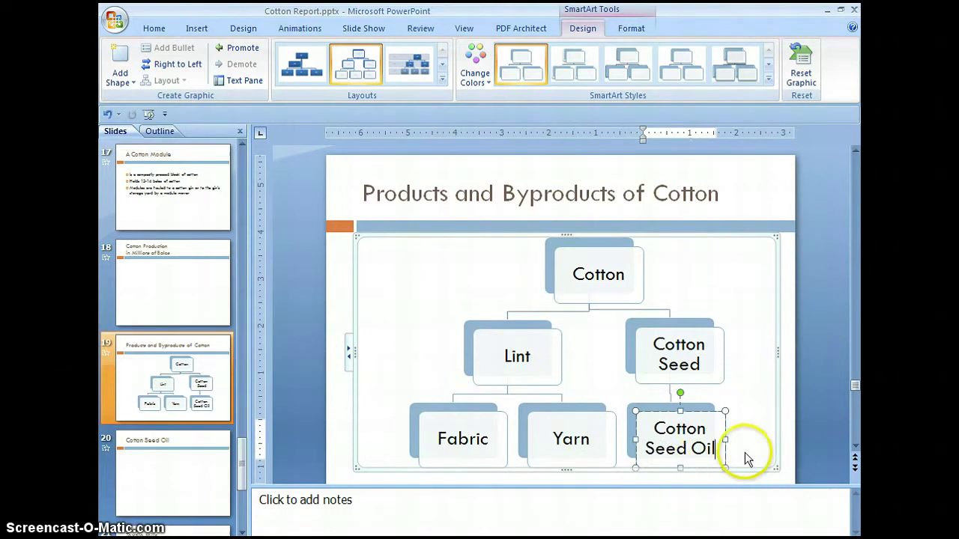
# Try adding another shape below the Cotton Seed box and remove the new empty box again.
pyautogui.rightClick(681, 393)
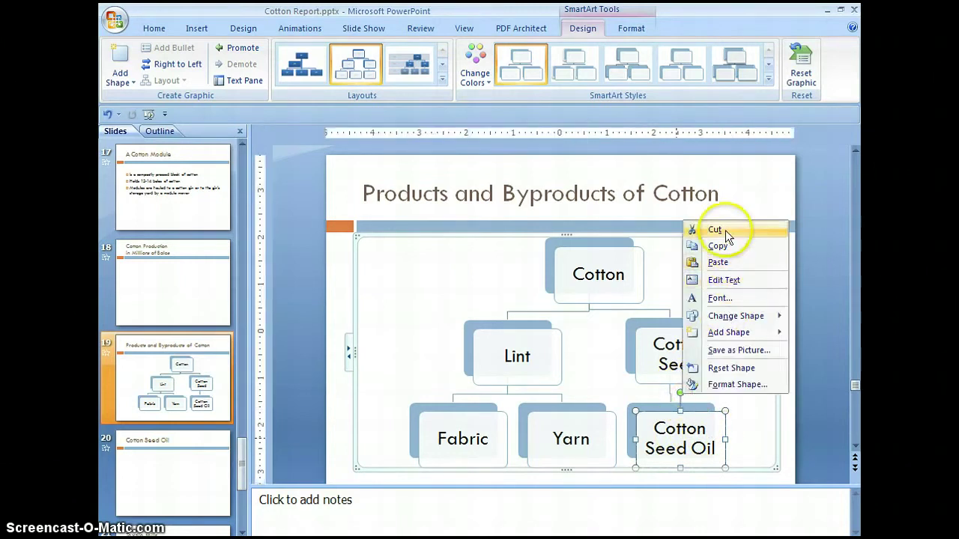
pyautogui.click(739, 427)
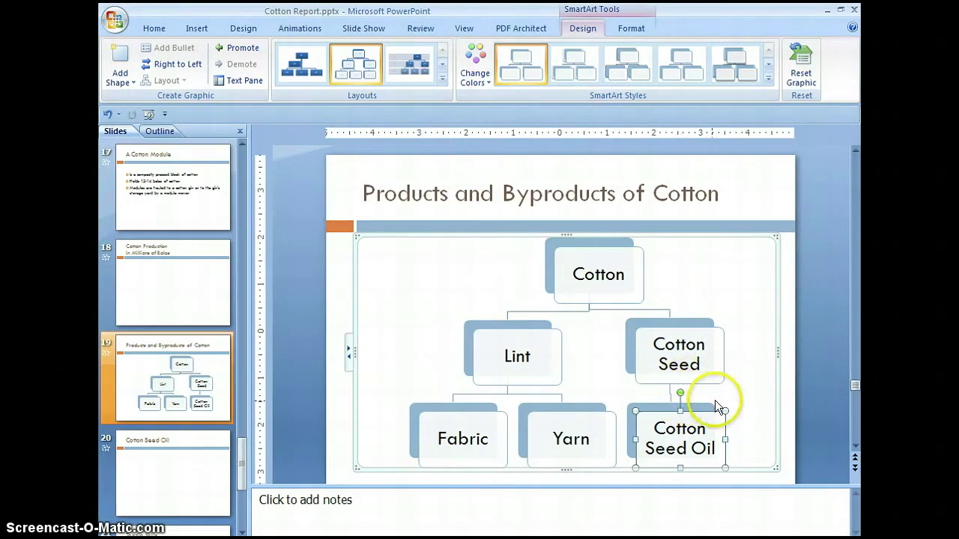
pyautogui.click(707, 365)
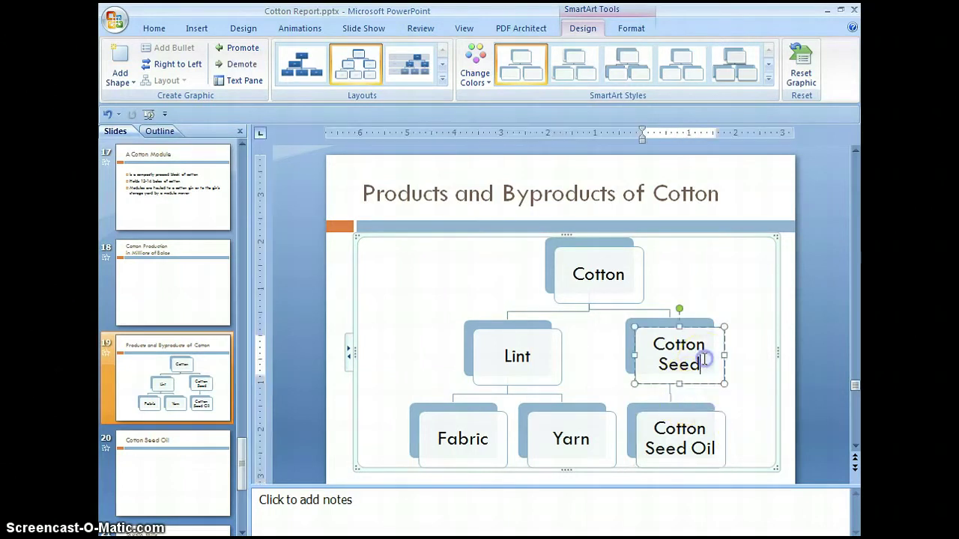
pyautogui.rightClick(678, 309)
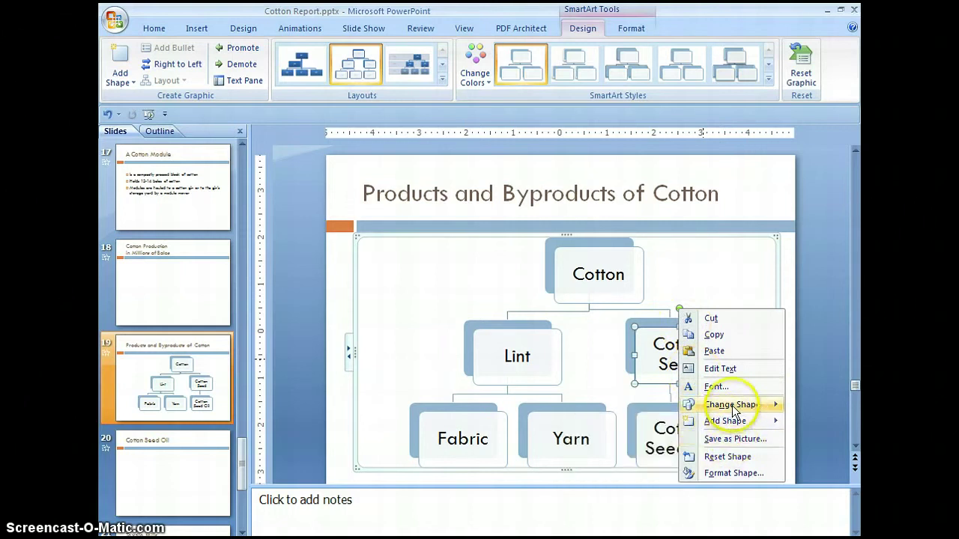
pyautogui.moveTo(733, 410)
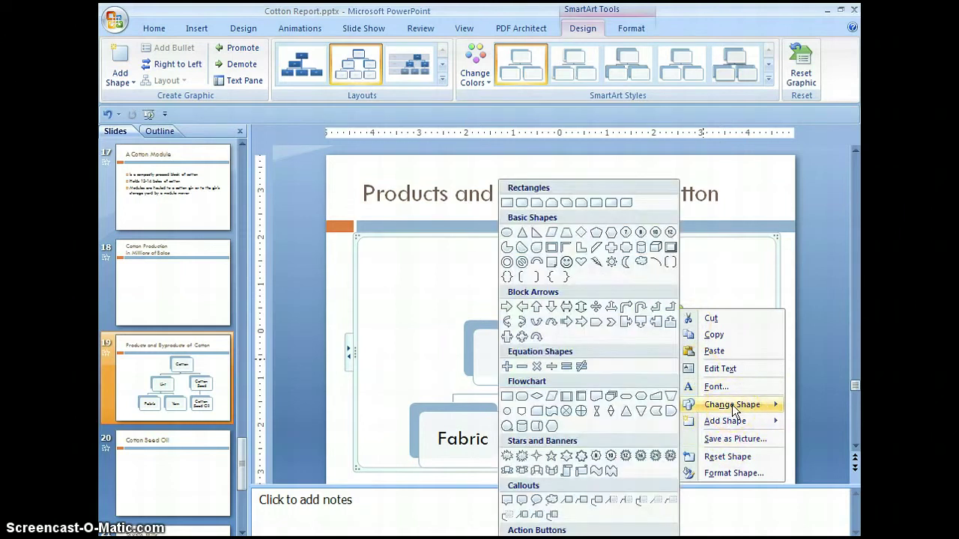
pyautogui.moveTo(738, 427)
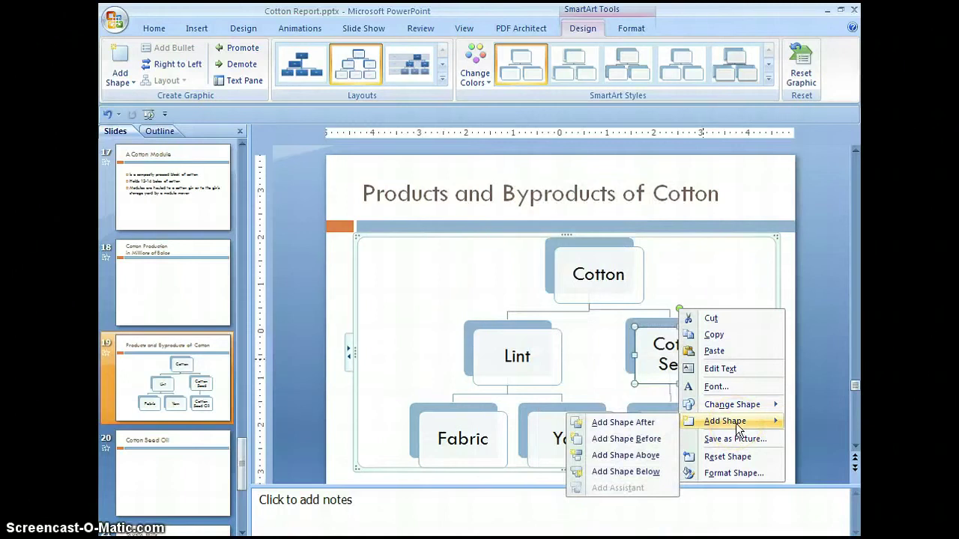
pyautogui.click(624, 471)
pyautogui.click(749, 450)
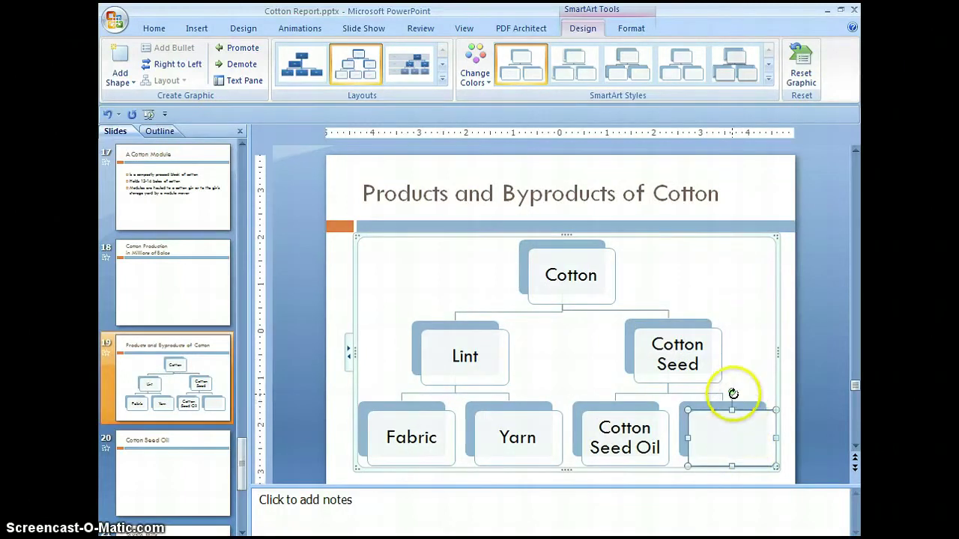
pyautogui.rightClick(733, 394)
pyautogui.click(772, 230)
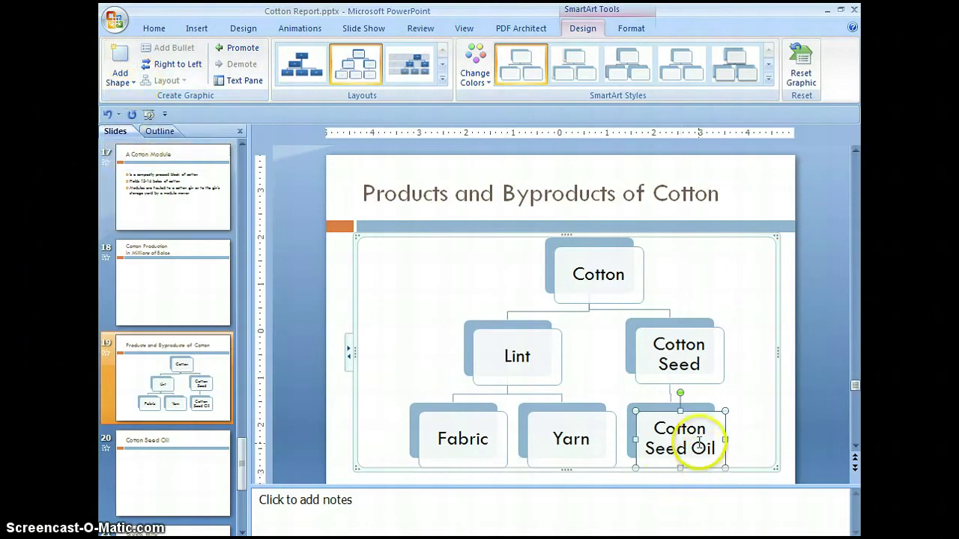
# Add three empty shapes below the Cotton Seed Oil box in the hierarchy graphic.
pyautogui.click(675, 440)
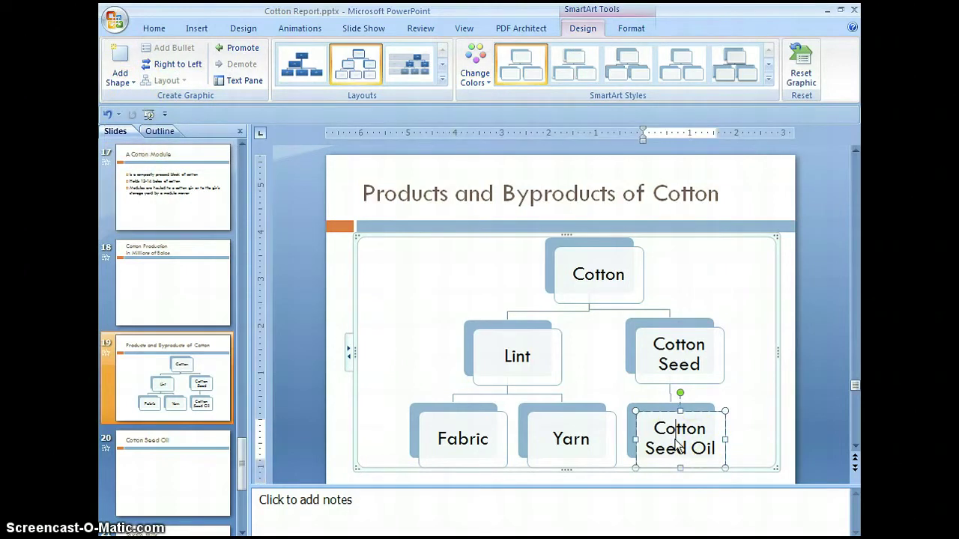
pyautogui.click(133, 82)
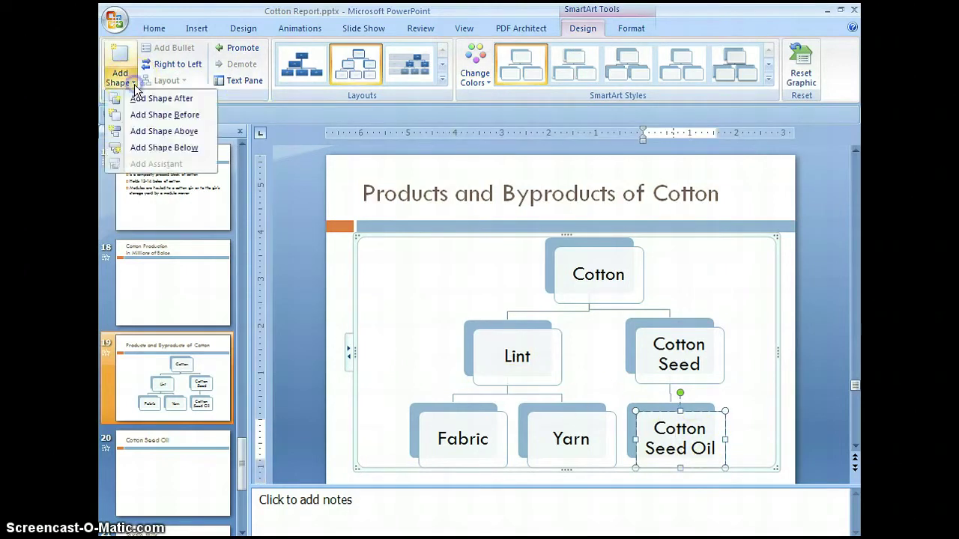
pyautogui.click(160, 148)
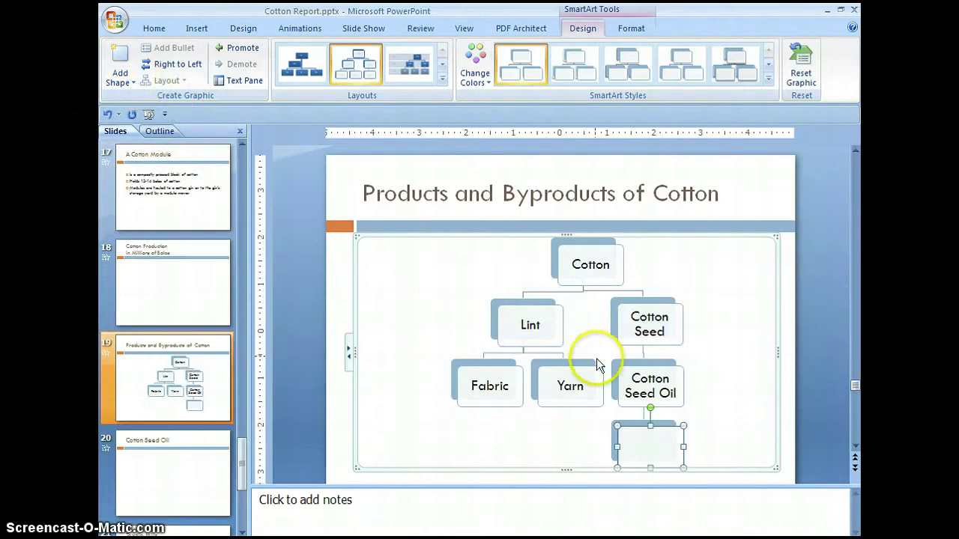
pyautogui.click(653, 379)
pyautogui.click(120, 78)
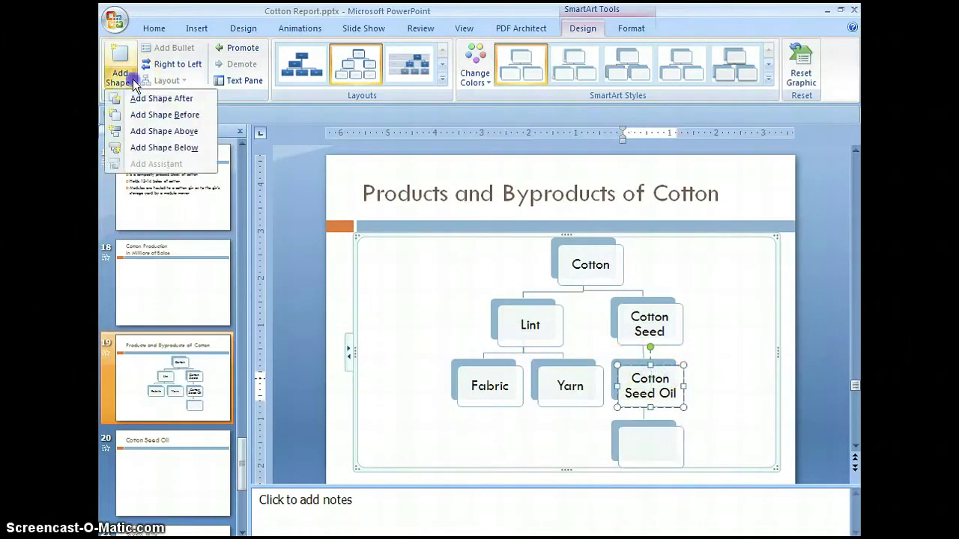
pyautogui.click(161, 147)
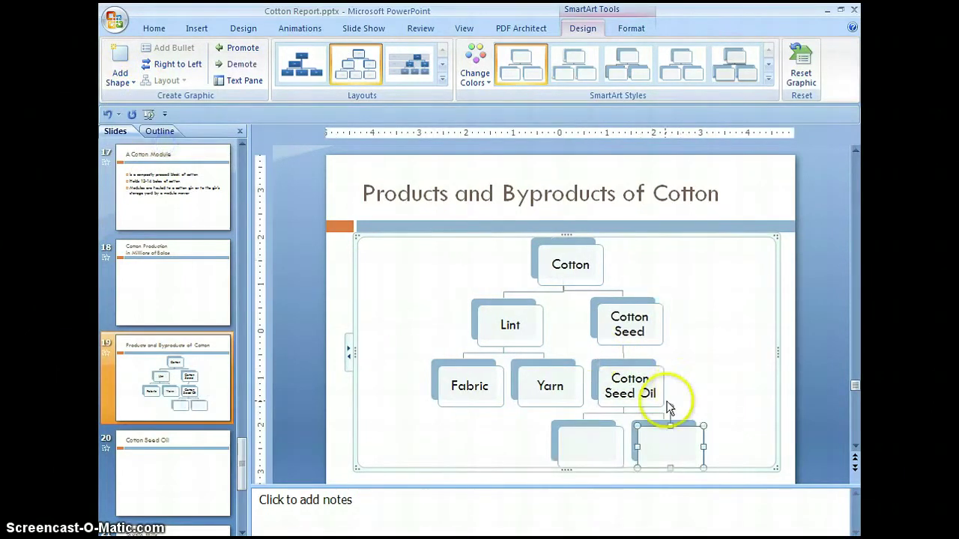
pyautogui.click(120, 77)
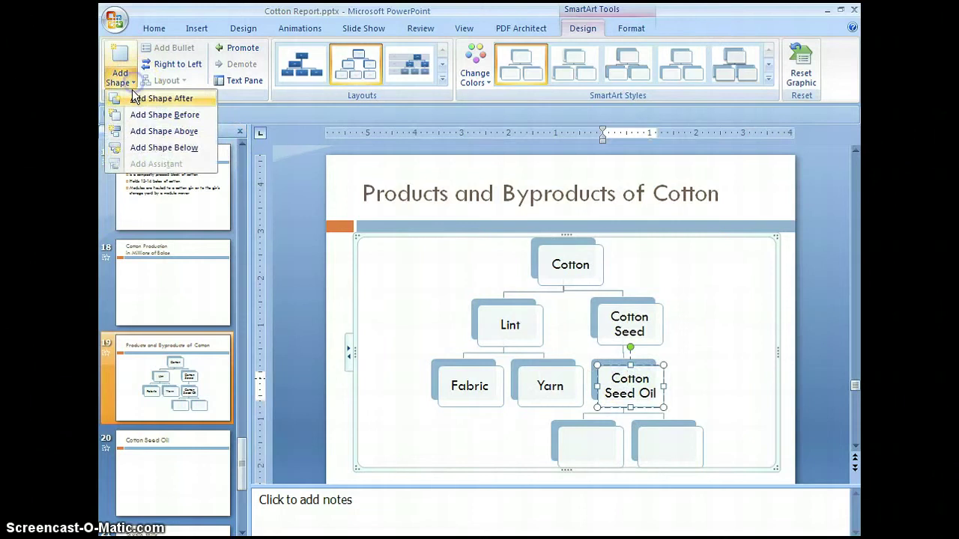
pyautogui.click(165, 148)
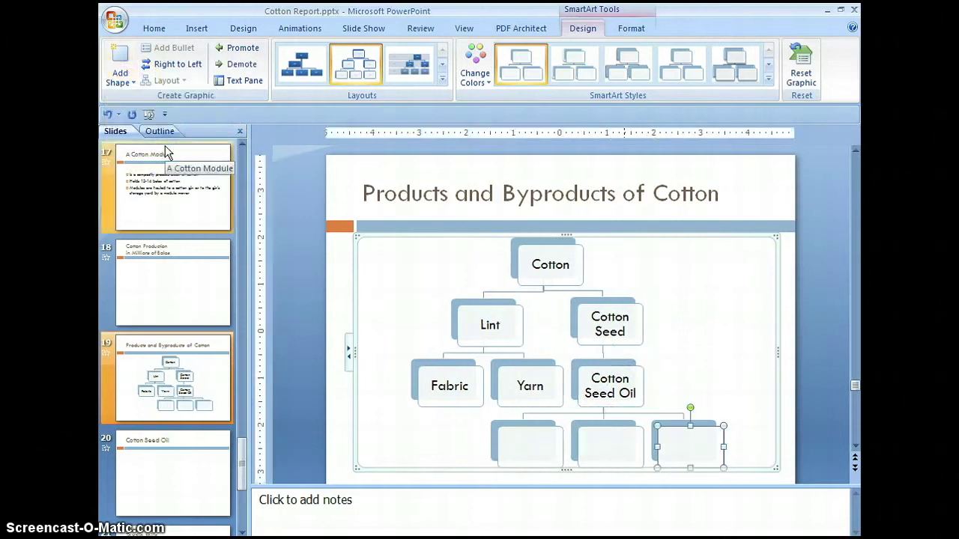
# Add a second empty shape below the Cotton Seed box, beside Cotton Seed Oil.
pyautogui.click(625, 327)
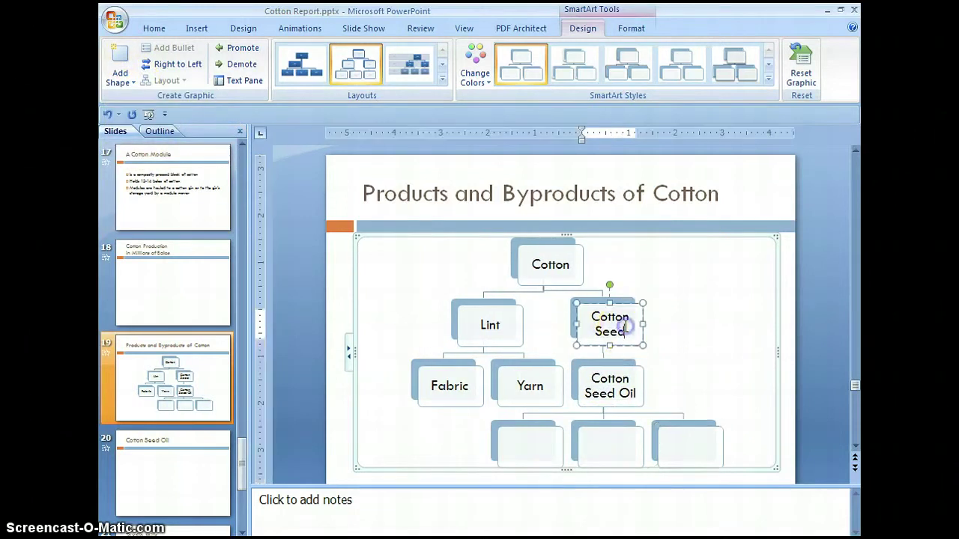
pyautogui.click(120, 78)
pyautogui.click(171, 152)
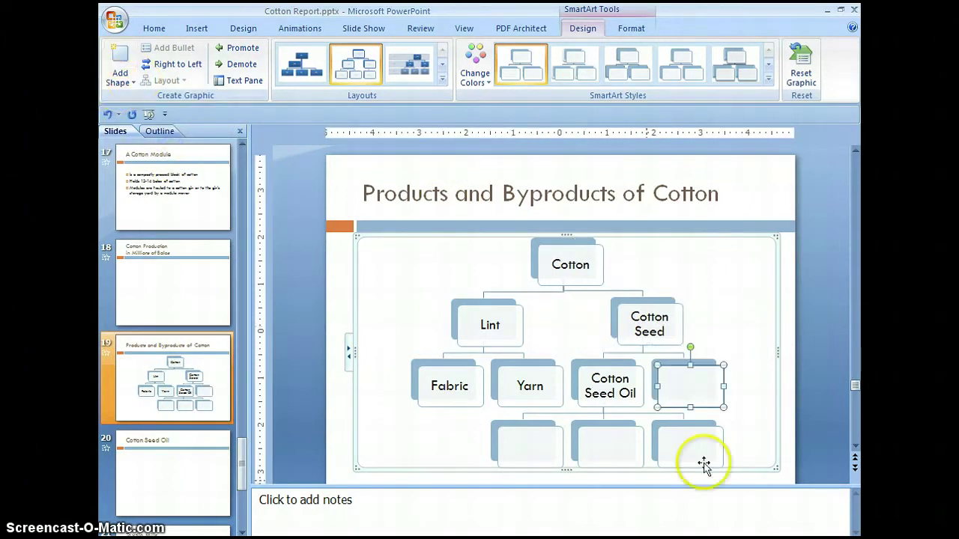
# Add three empty shapes below the empty box beside Cotton Seed Oil in the hierarchy graphic.
pyautogui.click(701, 395)
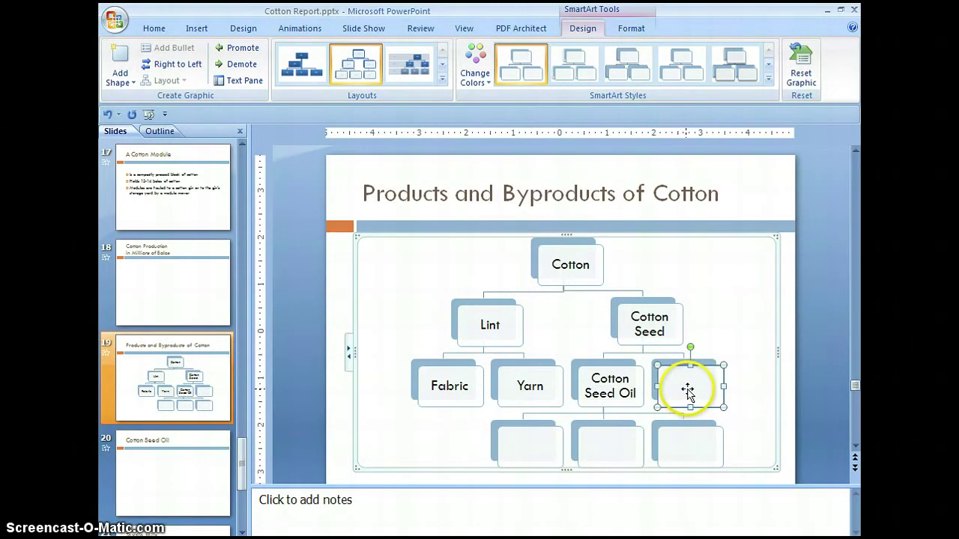
pyautogui.click(131, 82)
pyautogui.click(163, 148)
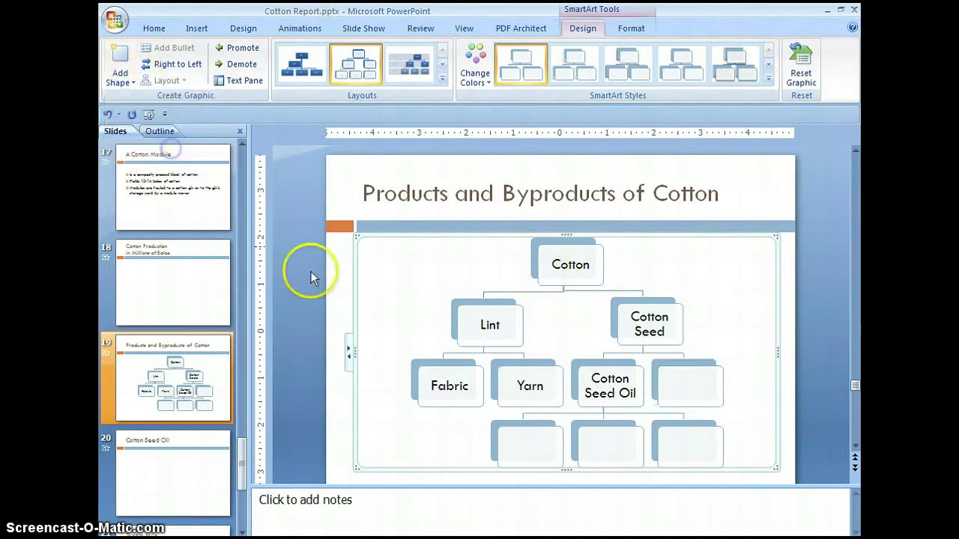
pyautogui.click(732, 386)
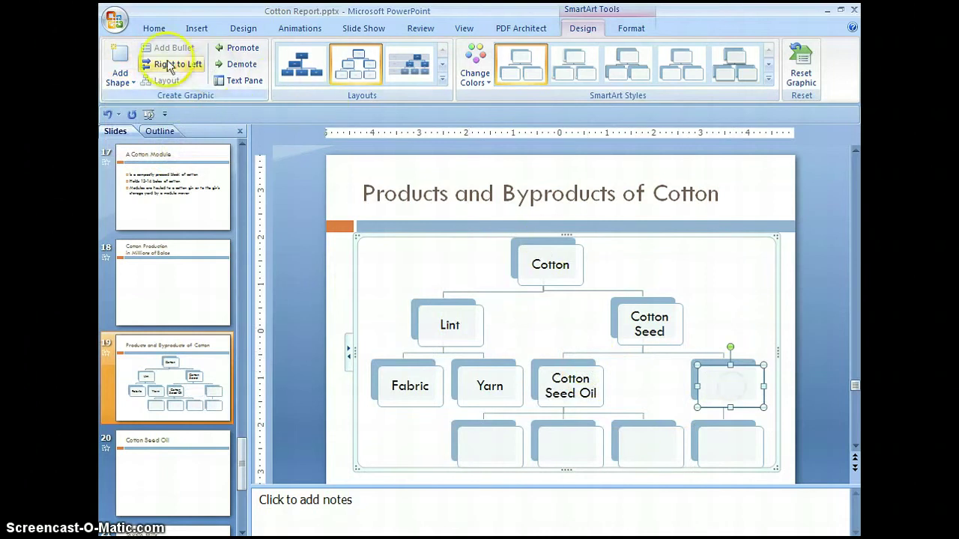
pyautogui.click(120, 80)
pyautogui.click(159, 148)
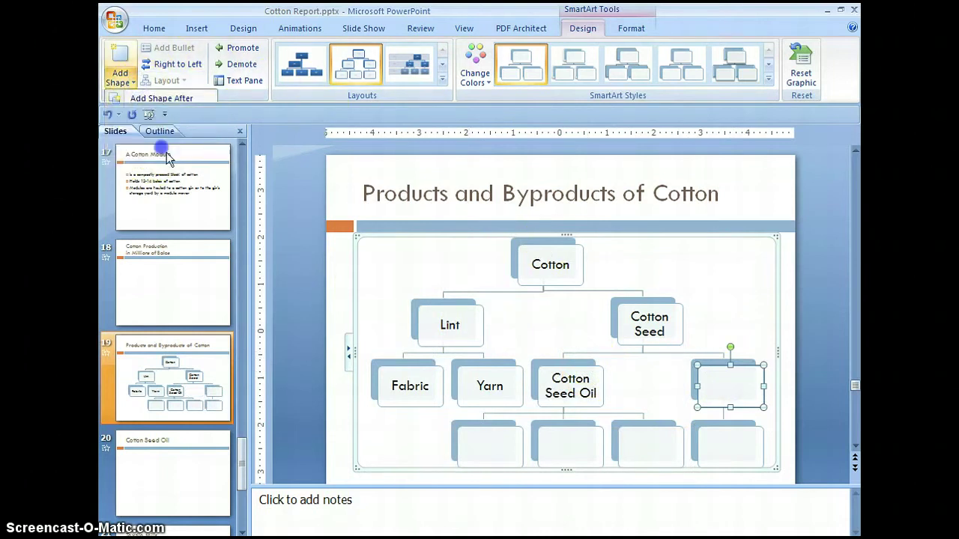
pyautogui.click(722, 394)
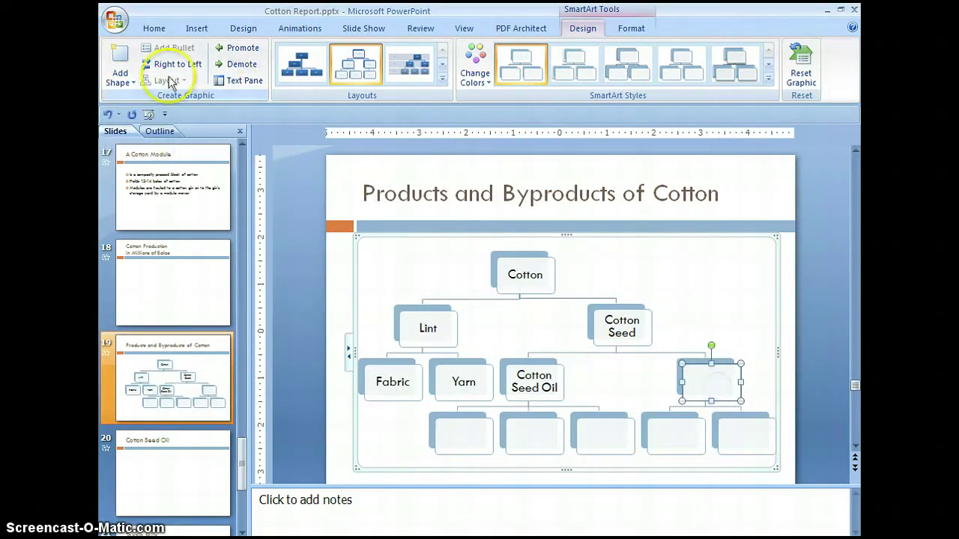
pyautogui.click(120, 78)
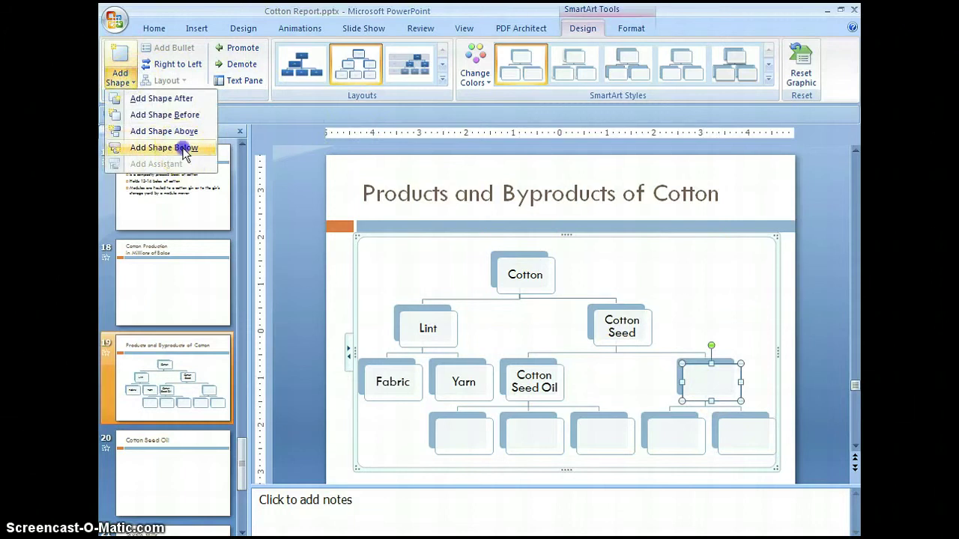
pyautogui.click(135, 147)
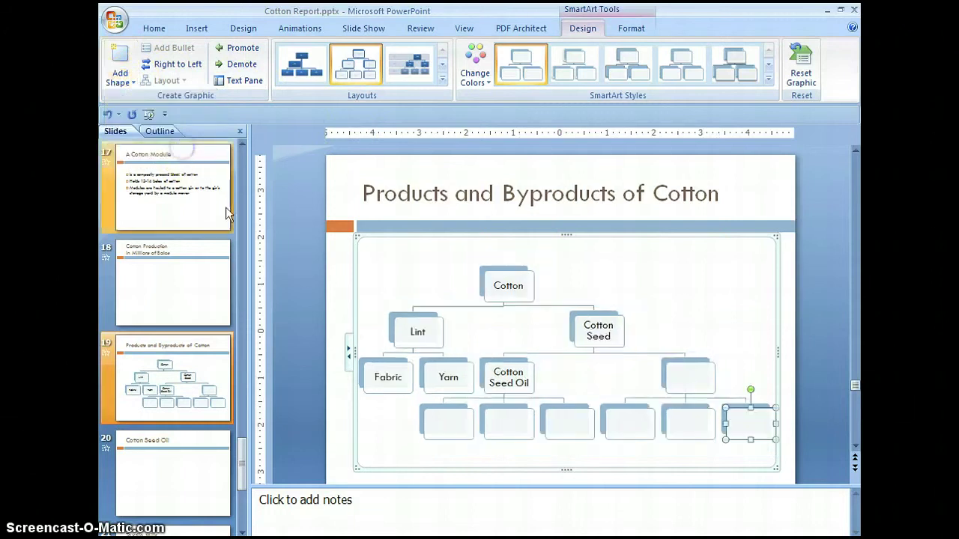
# Add one empty shape below the third box under Cotton Seed Oil.
pyautogui.click(569, 427)
pyautogui.click(131, 84)
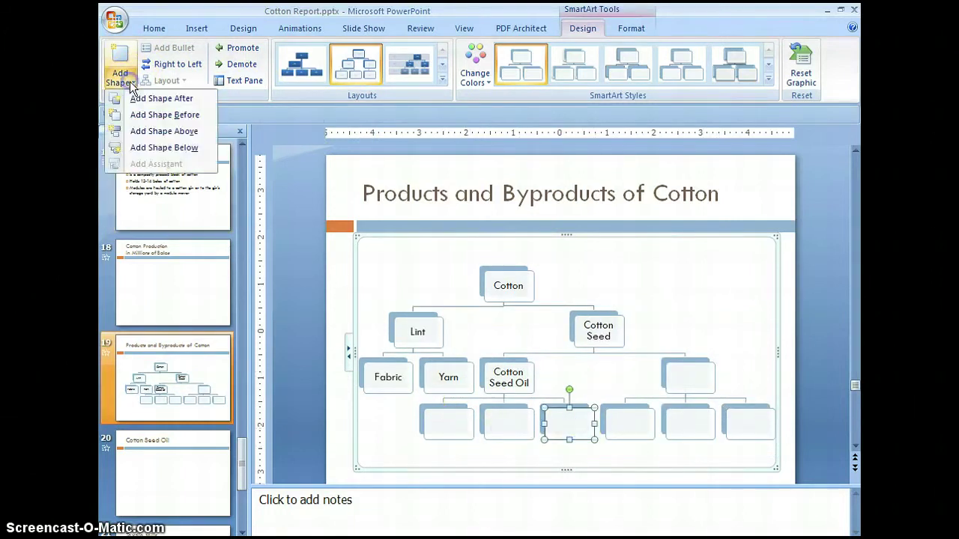
pyautogui.click(171, 149)
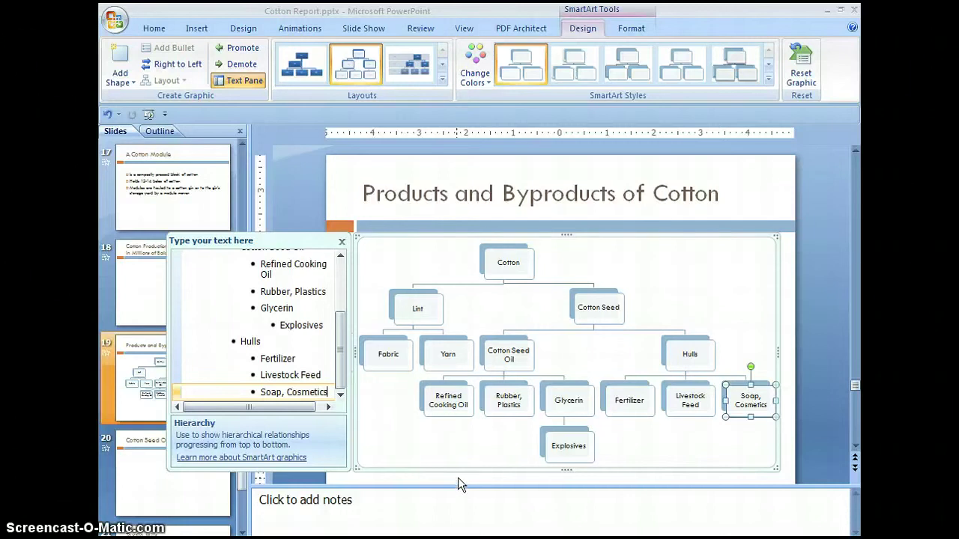
# Save the presentation with the finished hierarchy graphic.
pyautogui.click(466, 469)
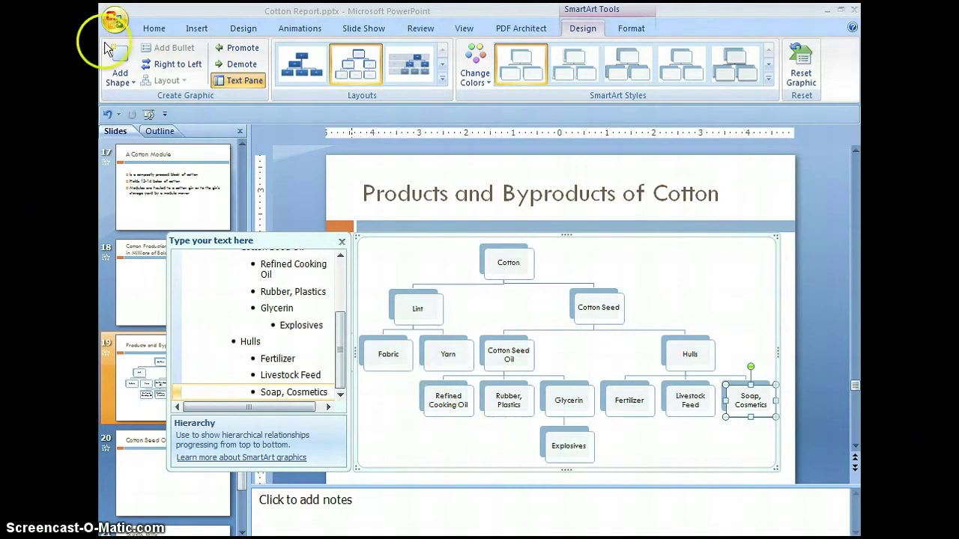
pyautogui.click(114, 19)
pyautogui.click(144, 117)
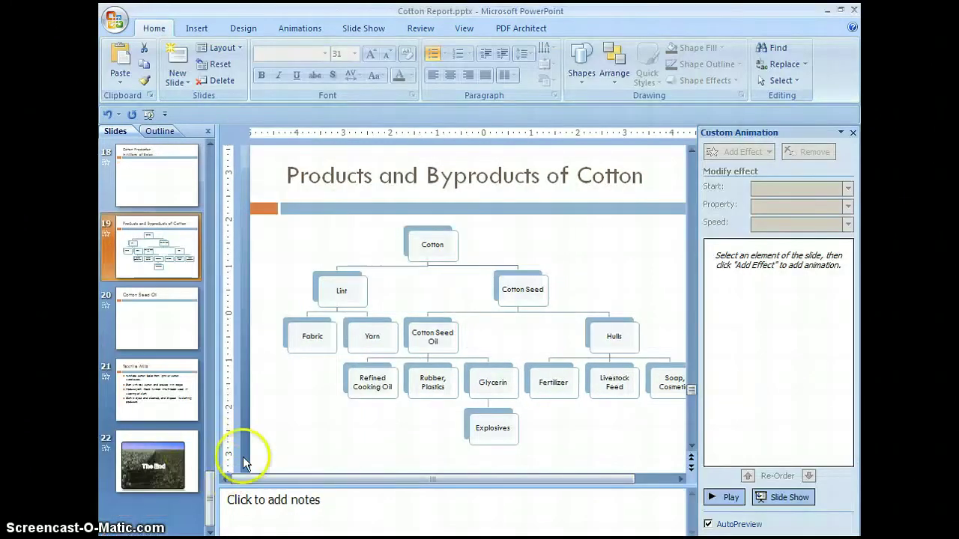
# Copy the bullet text "Wrapped for protection" from the Bales slide, slide 13.
pyautogui.click(210, 414)
pyautogui.scroll(2, 209, 413)
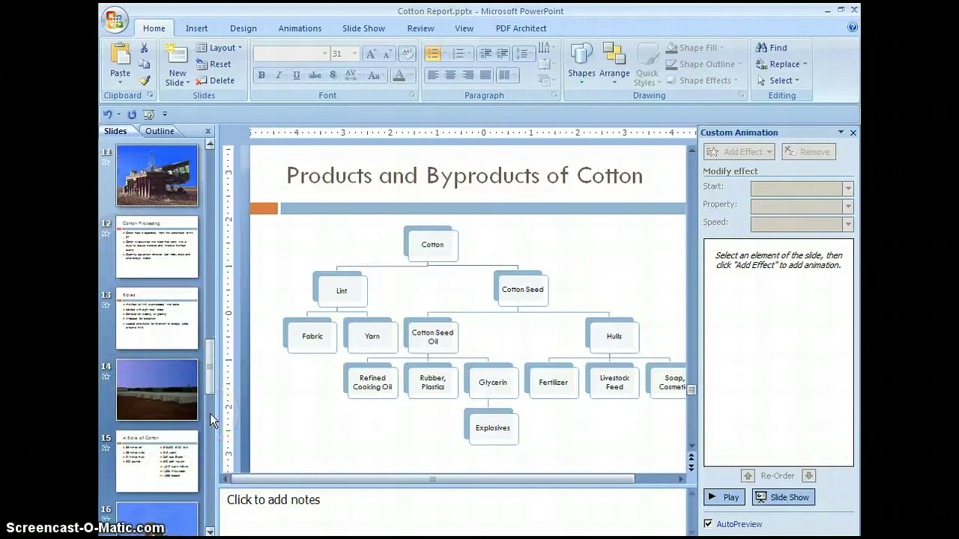
pyautogui.click(156, 418)
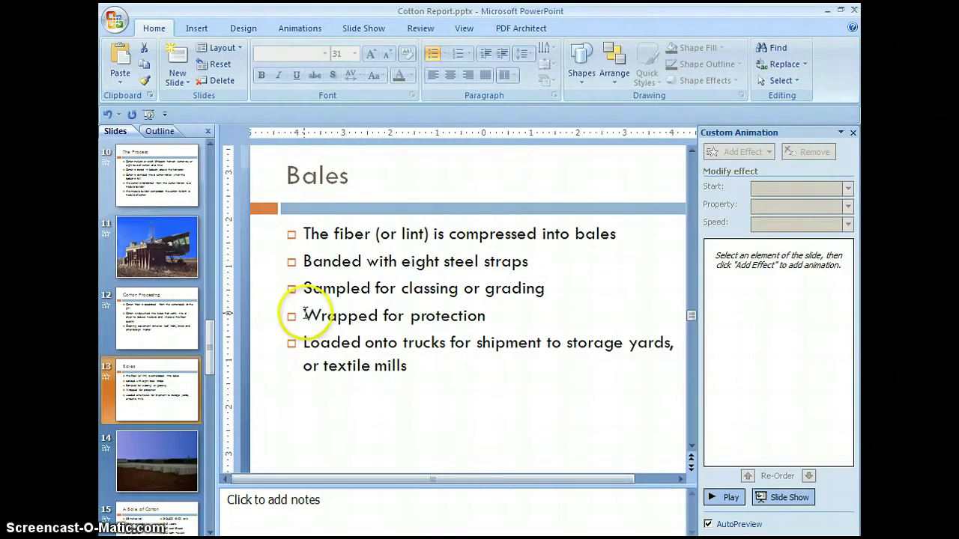
pyautogui.moveTo(306, 315); pyautogui.dragTo(457, 321)
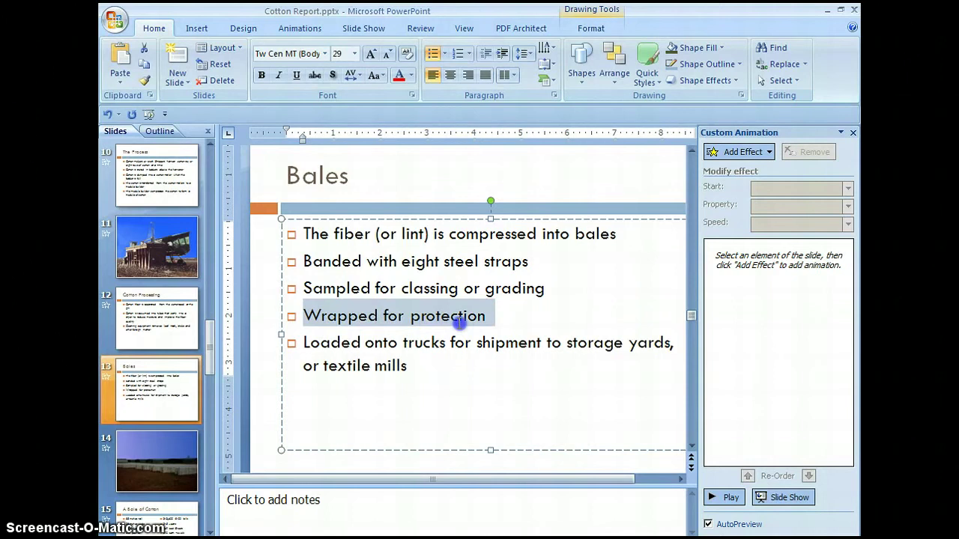
pyautogui.rightClick(454, 317)
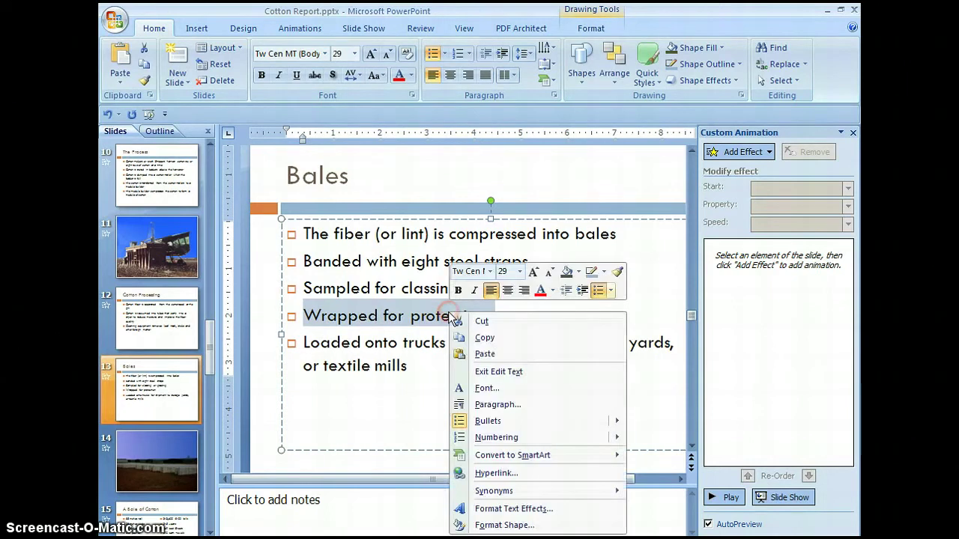
pyautogui.click(488, 337)
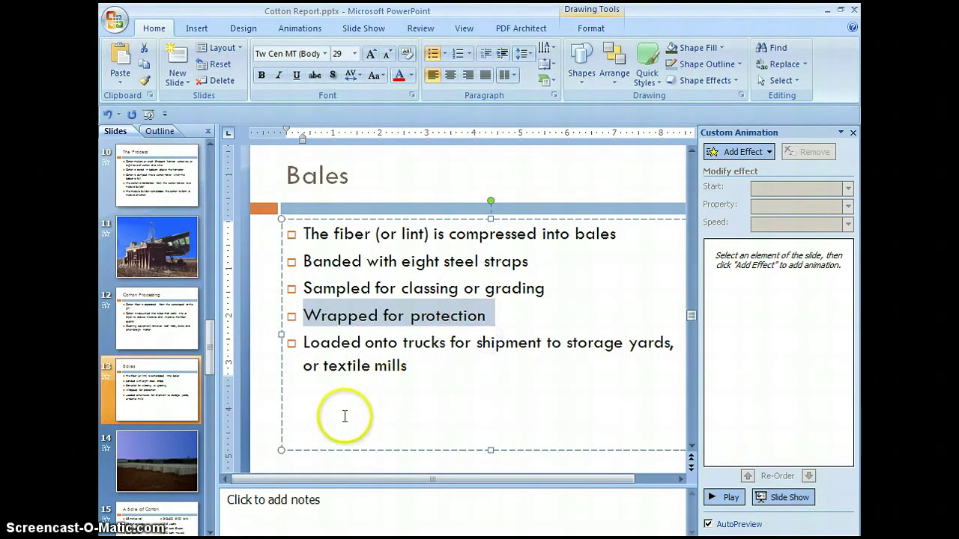
# Paste the copied text as a text box onto the bale yard photo on slide 14.
pyautogui.click(161, 457)
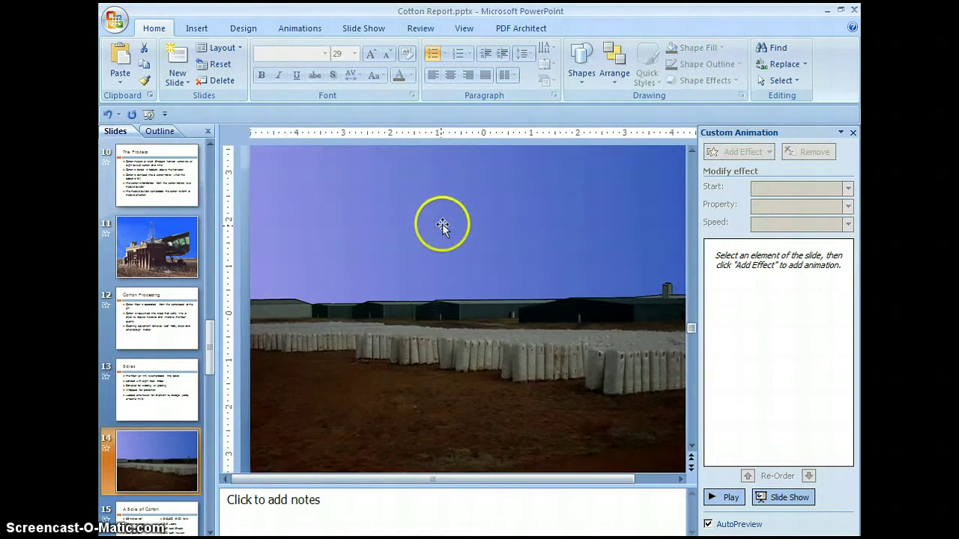
pyautogui.click(442, 225)
pyautogui.rightClick(442, 228)
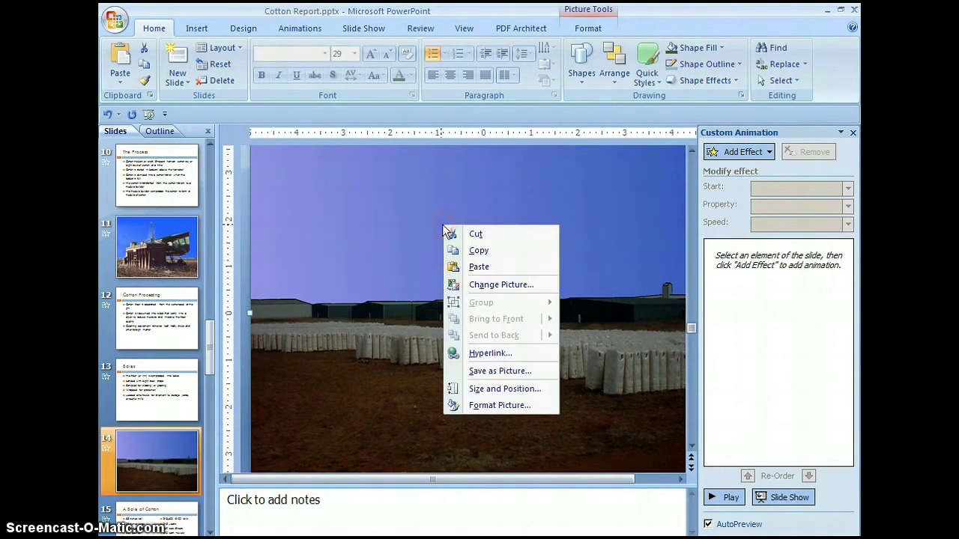
pyautogui.click(489, 265)
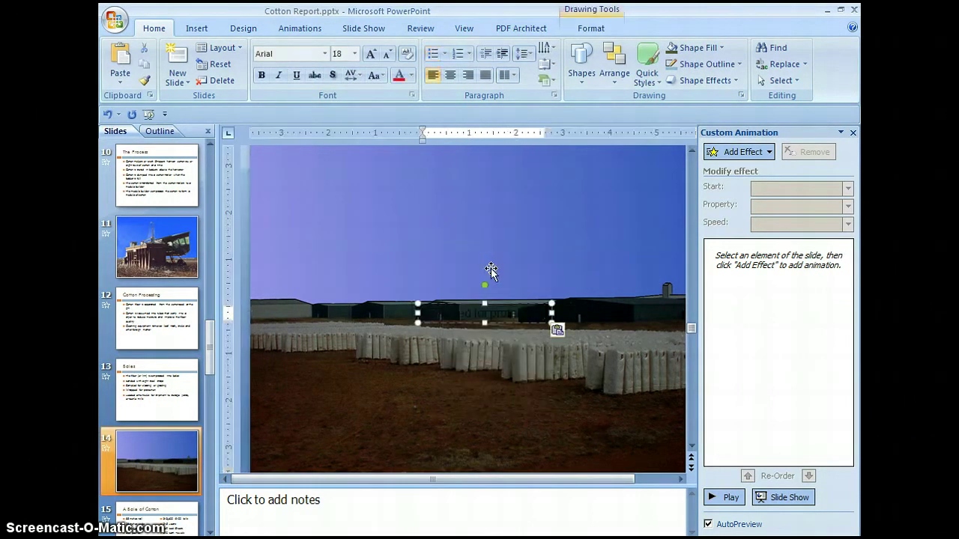
# Move the pasted text box up into the sky of the photo and widen it to about 3.5 inches.
pyautogui.click(484, 285)
pyautogui.click(479, 324)
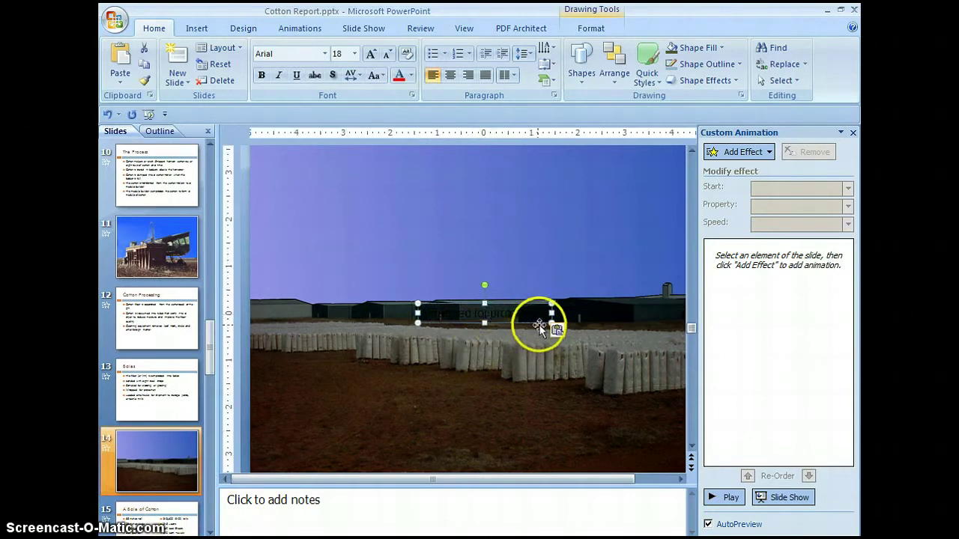
pyautogui.click(417, 301)
pyautogui.moveTo(417, 301); pyautogui.dragTo(410, 248)
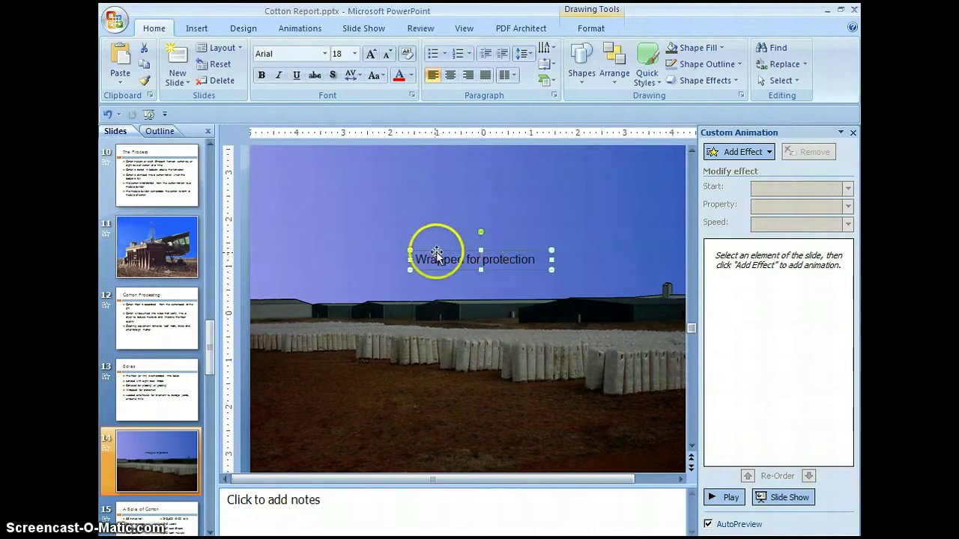
pyautogui.moveTo(409, 256); pyautogui.dragTo(394, 259)
pyautogui.moveTo(552, 260); pyautogui.dragTo(559, 259)
pyautogui.moveTo(477, 251); pyautogui.dragTo(477, 216)
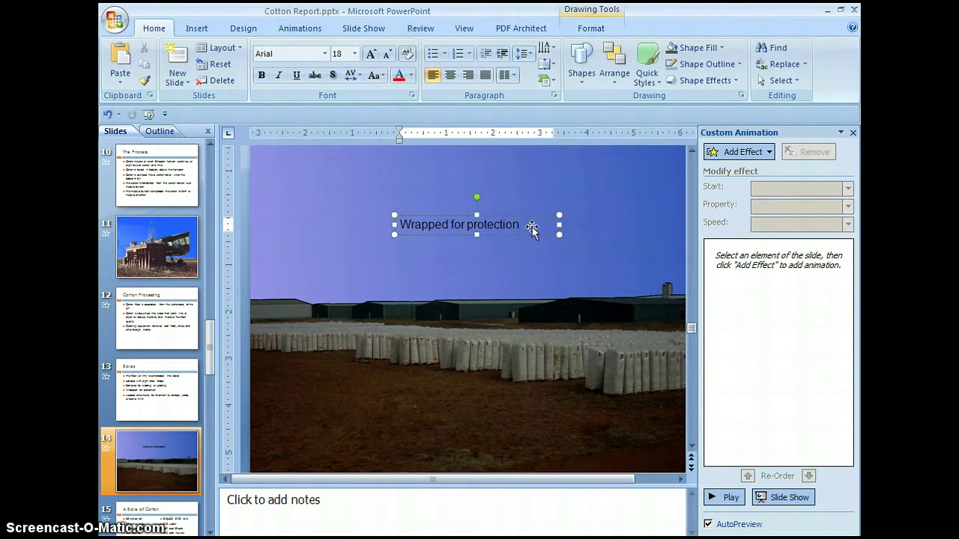
# Apply the solid orange bevelled WordArt style for all text in the shape to the "Wrapped for protection" text box.
pyautogui.click(532, 227)
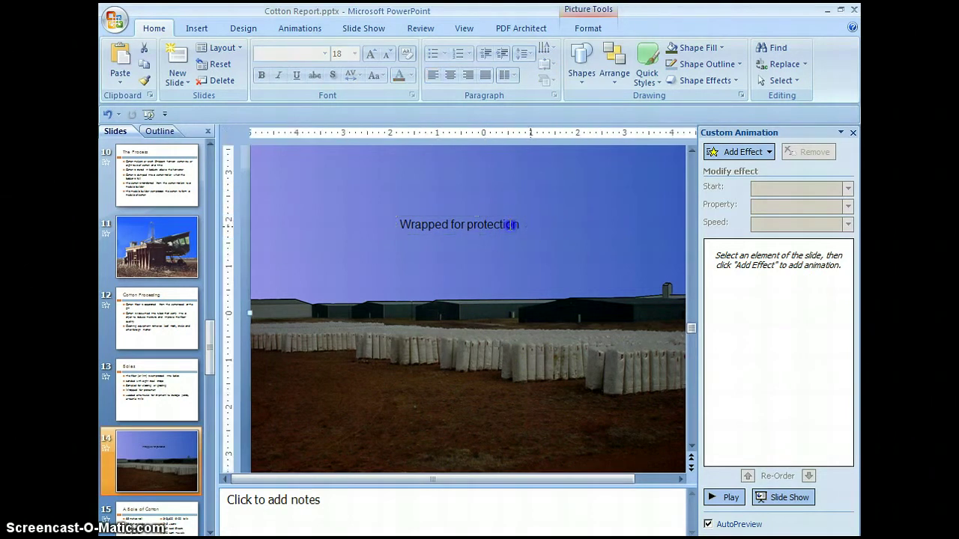
pyautogui.click(499, 216)
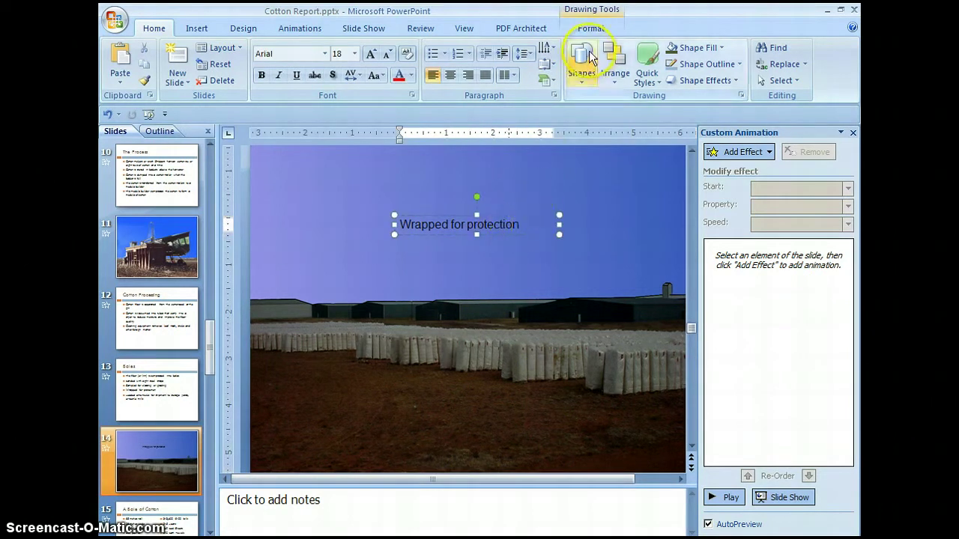
pyautogui.click(591, 28)
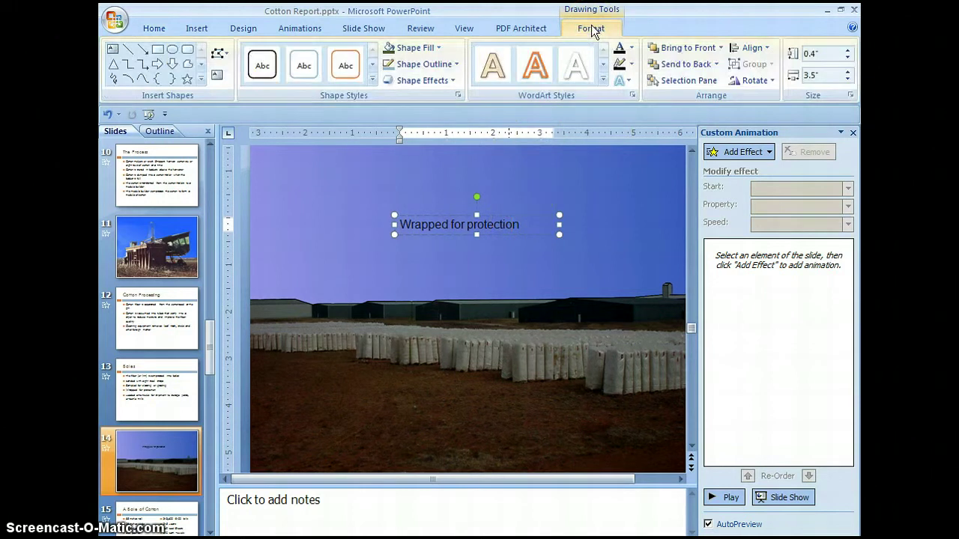
pyautogui.click(601, 80)
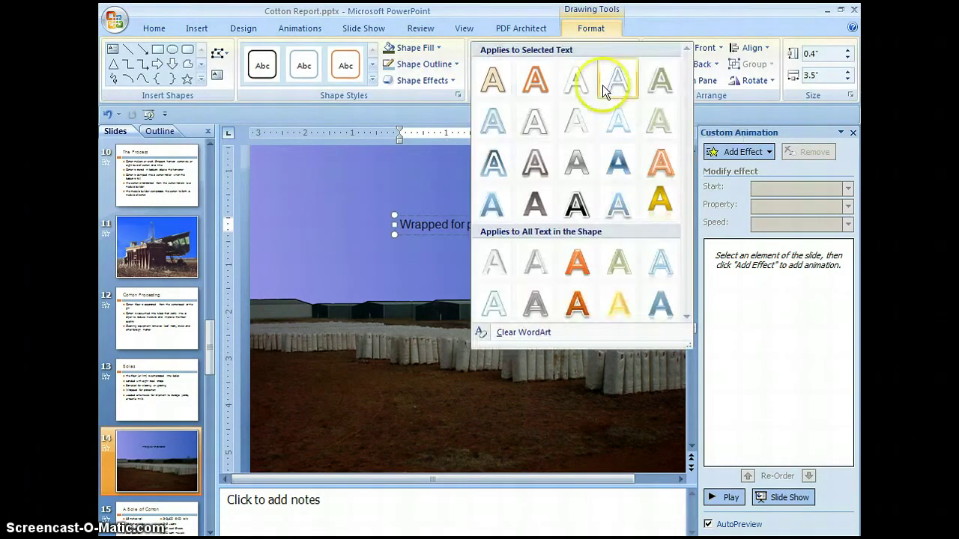
pyautogui.click(578, 307)
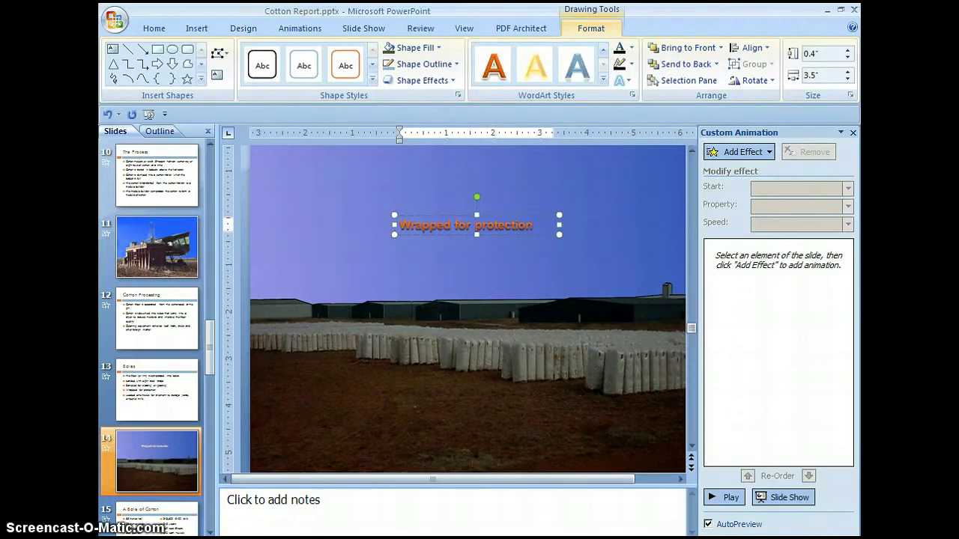
# Try the largest orange Glow shape effect on the "Wrapped for protection" text box.
pyautogui.click(453, 79)
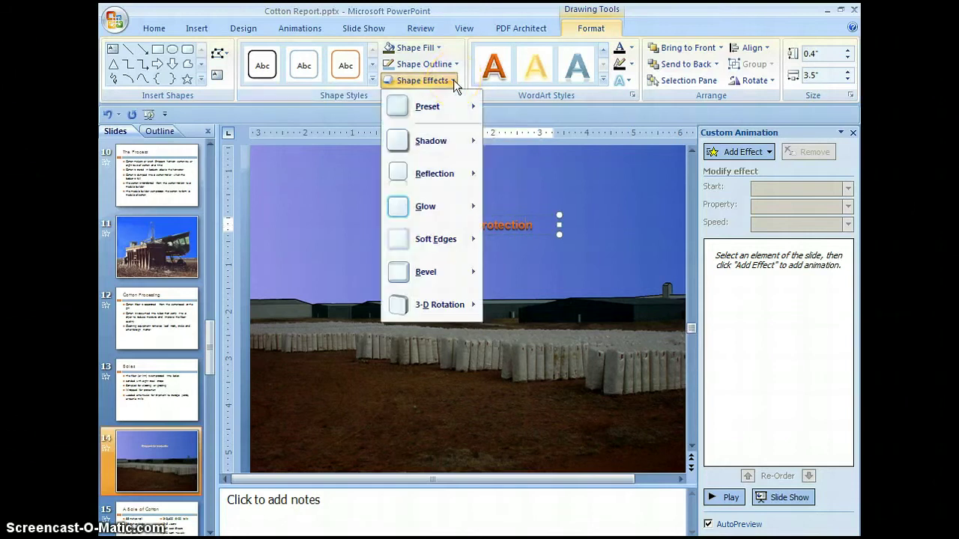
pyautogui.moveTo(427, 208)
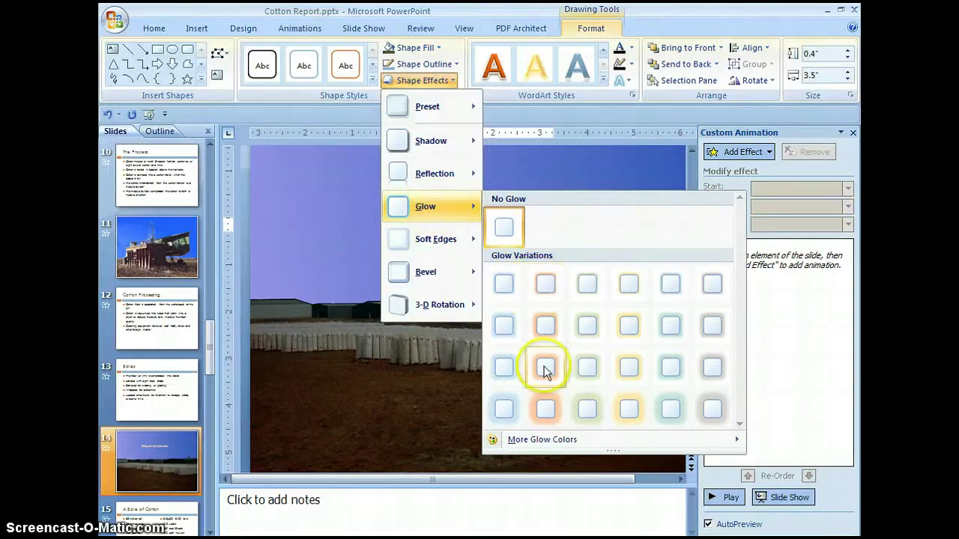
pyautogui.click(544, 410)
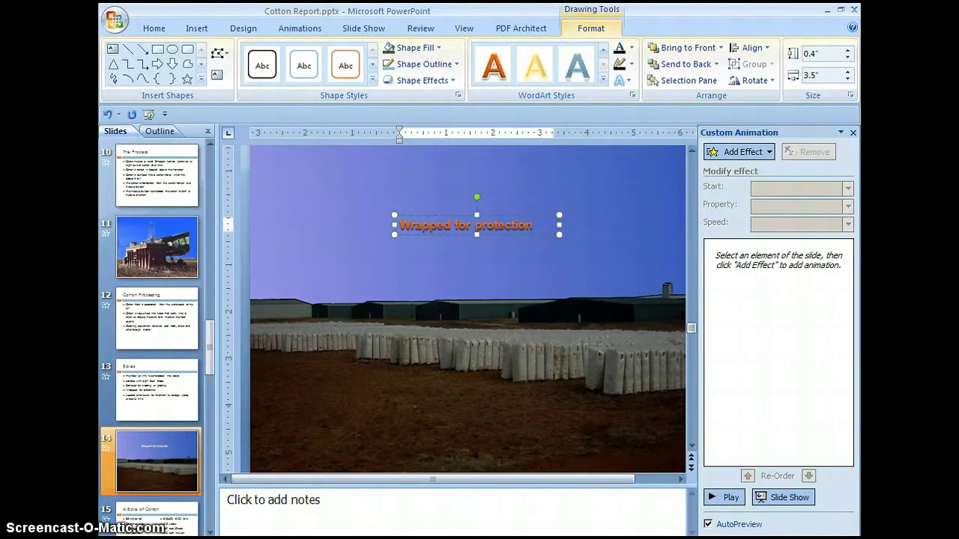
# Apply a ring-shaped warp Transform to the "Wrapped for protection" text and stretch its box to 1.5 inches high.
pyautogui.press('F2')
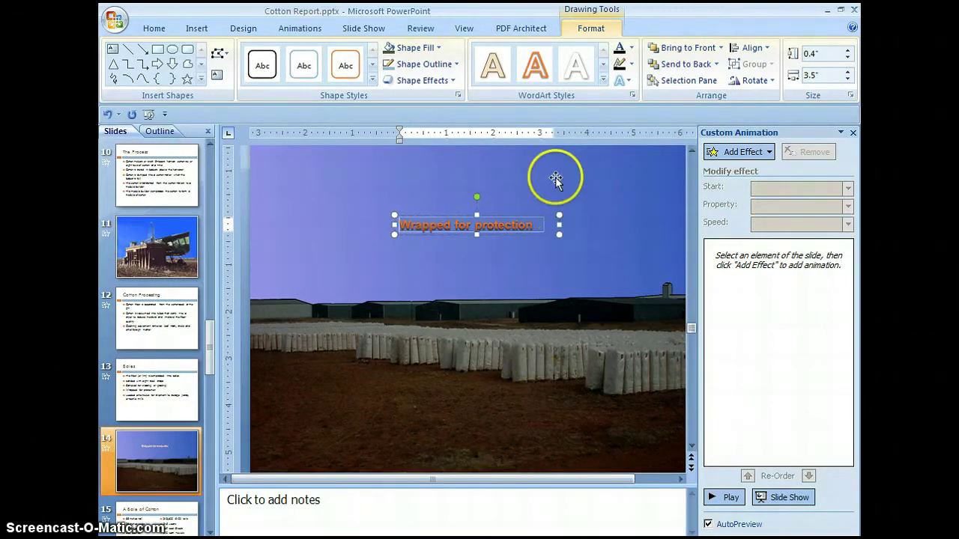
pyautogui.click(630, 82)
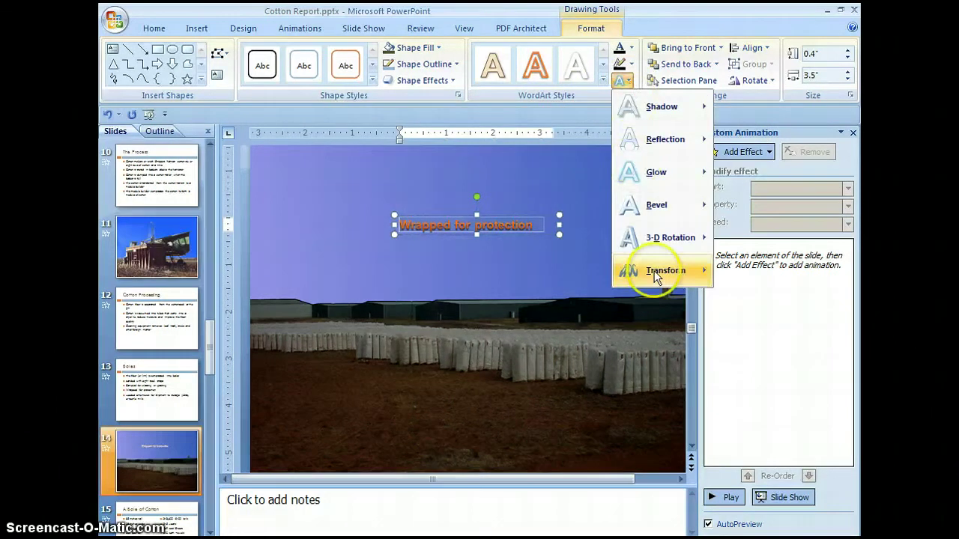
pyautogui.moveTo(664, 274)
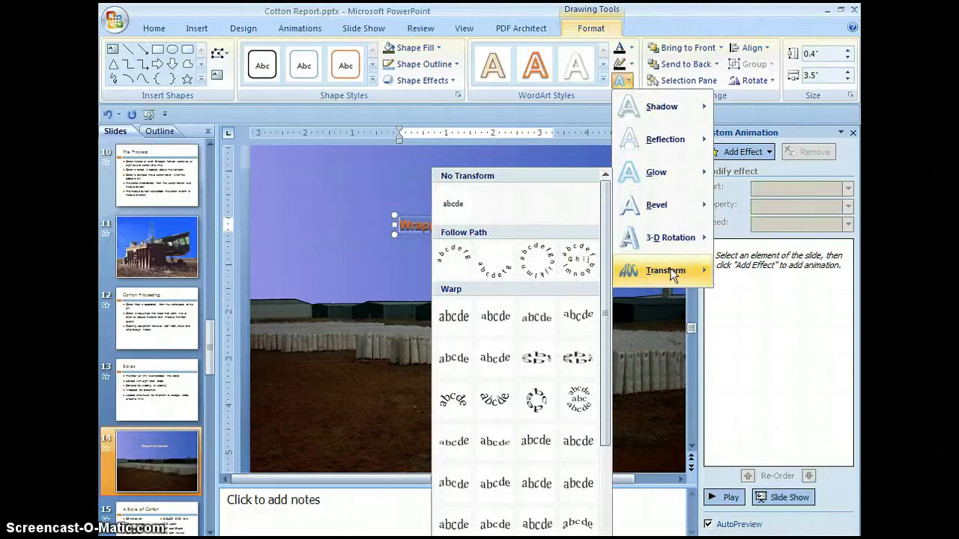
pyautogui.click(578, 360)
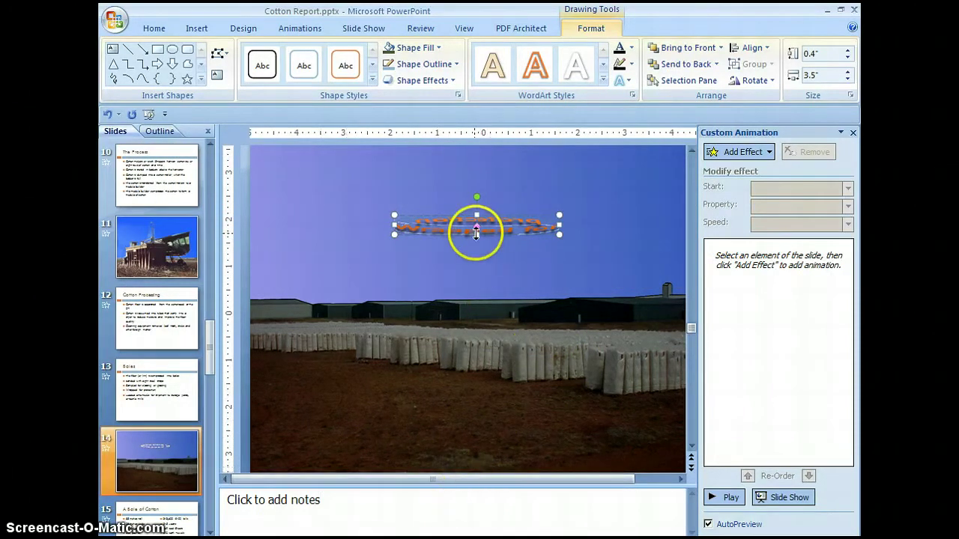
pyautogui.moveTo(479, 233); pyautogui.dragTo(476, 285)
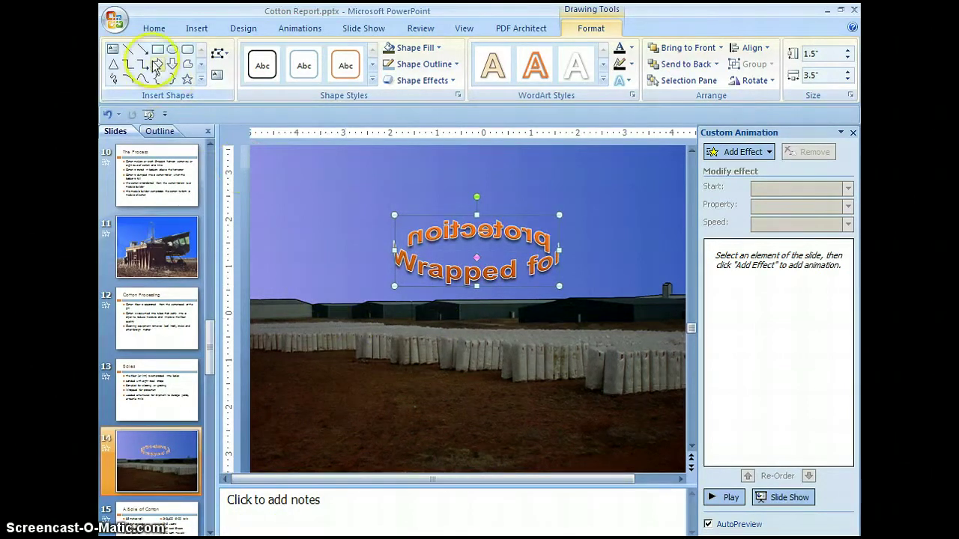
pyautogui.click(115, 19)
pyautogui.click(152, 119)
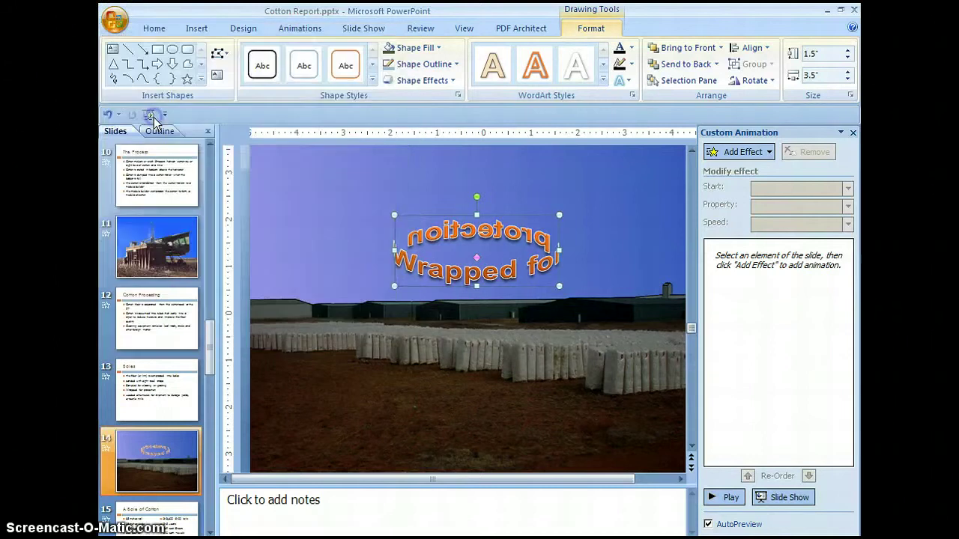
pyautogui.click(120, 480)
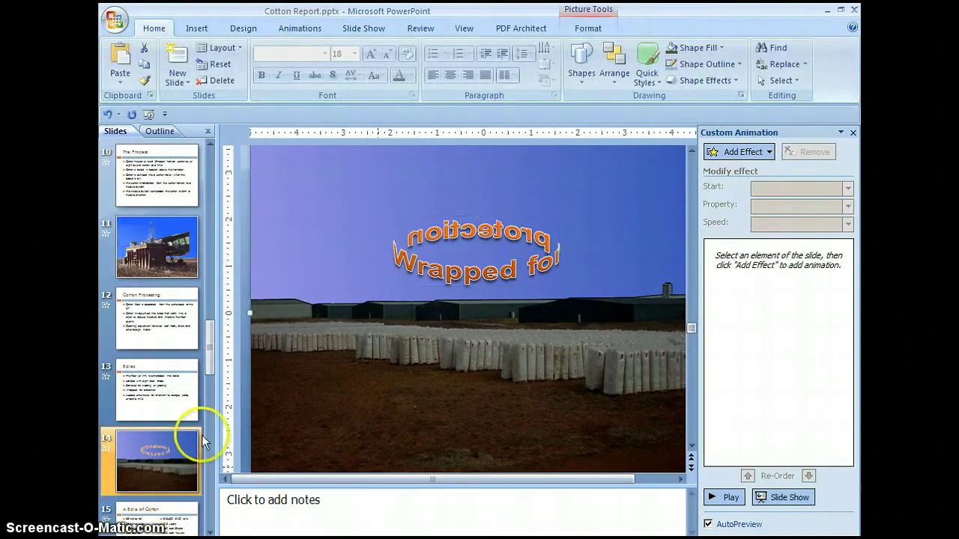
# Insert a Clustered Column chart into the empty content area of the "Where Does Cotton Grow?" slide.
pyautogui.moveTo(210, 352); pyautogui.dragTo(213, 274)
pyautogui.click(164, 261)
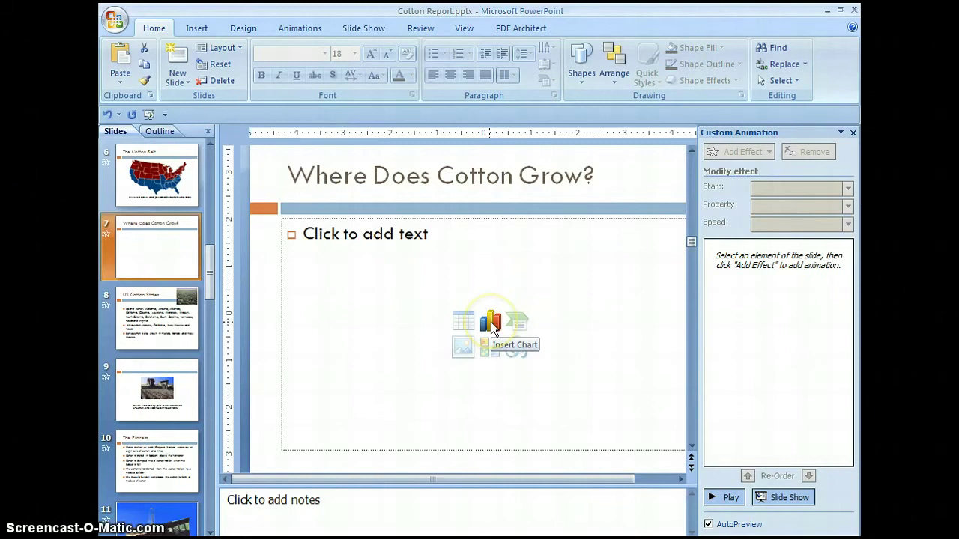
pyautogui.click(491, 322)
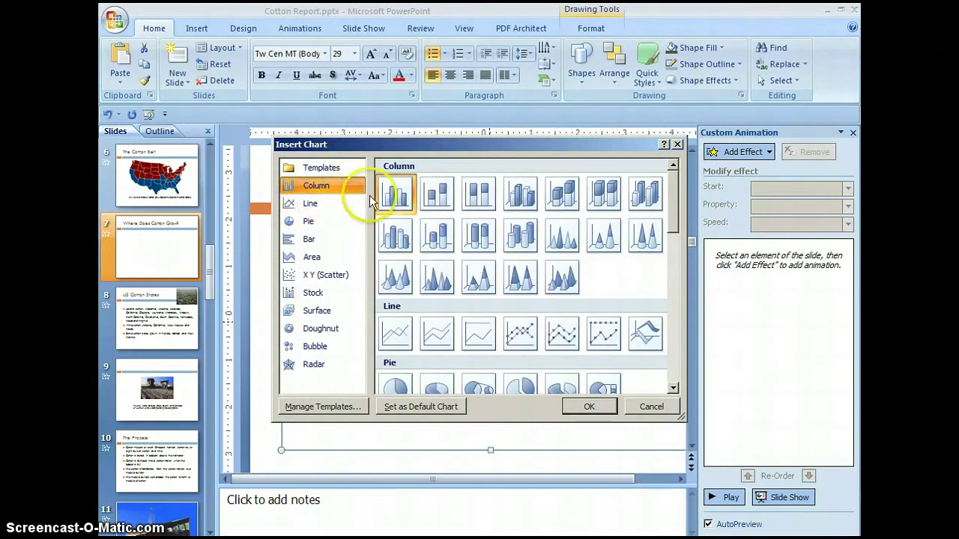
pyautogui.click(394, 193)
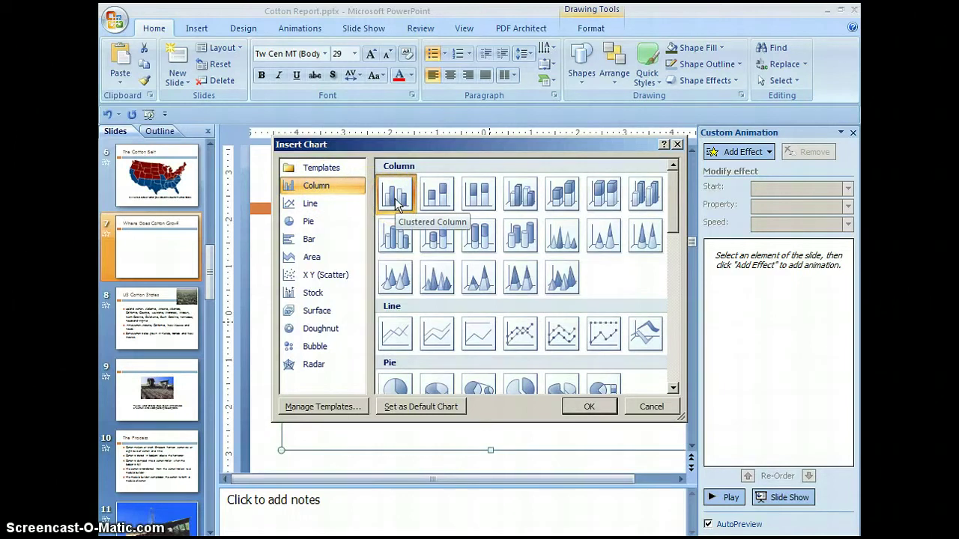
pyautogui.click(397, 203)
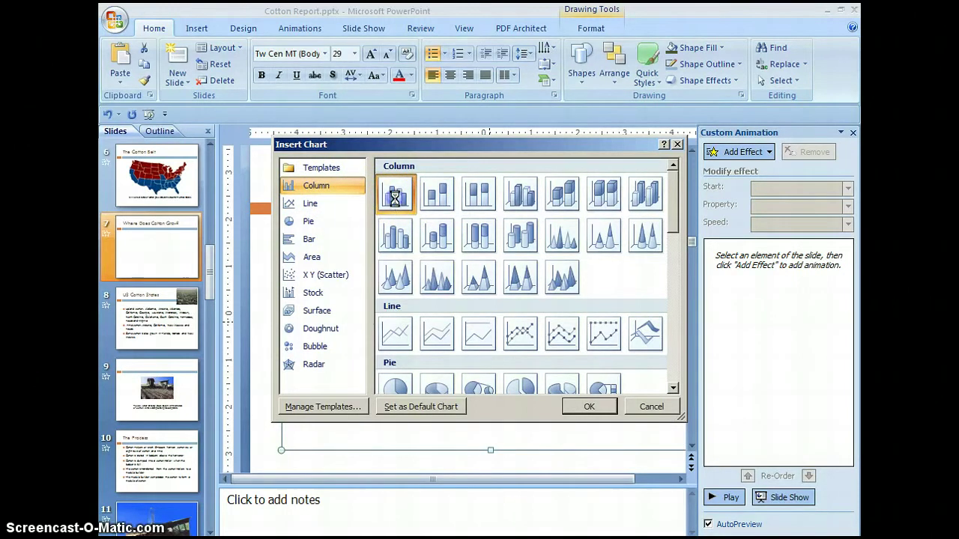
pyautogui.doubleClick(396, 199)
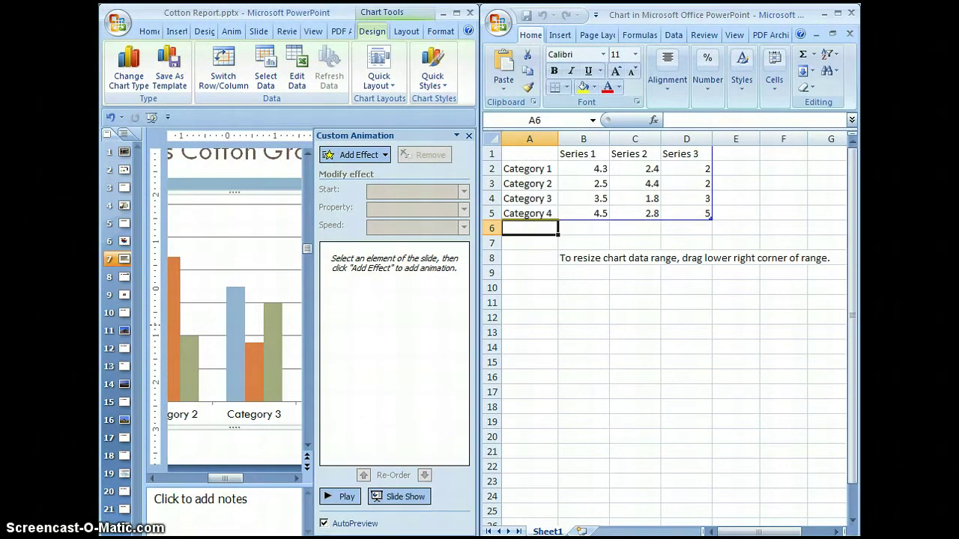
# Rename Category 1 as Texas and Category 2 as Missouri in the chart's data sheet.
pyautogui.click(554, 170)
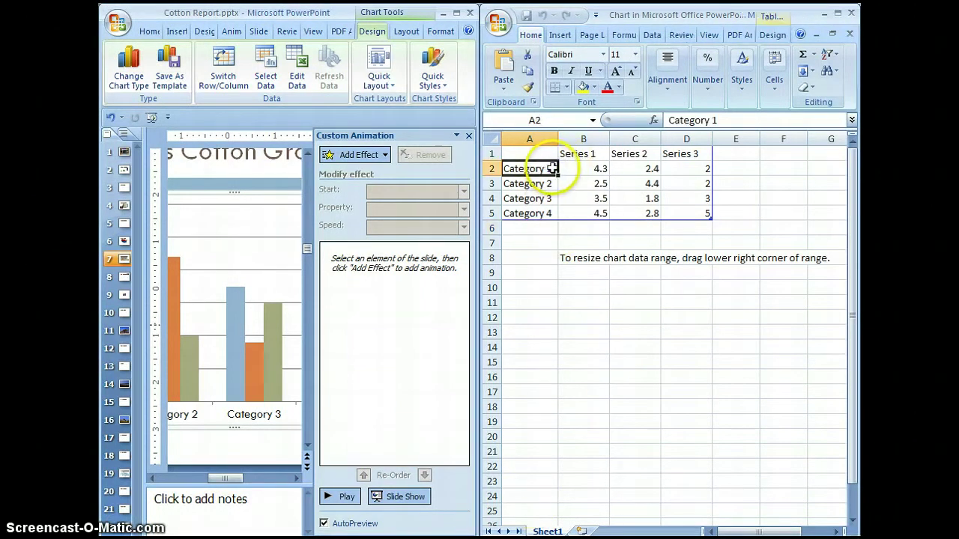
pyautogui.doubleClick(552, 168)
pyautogui.moveTo(553, 168); pyautogui.dragTo(480, 171)
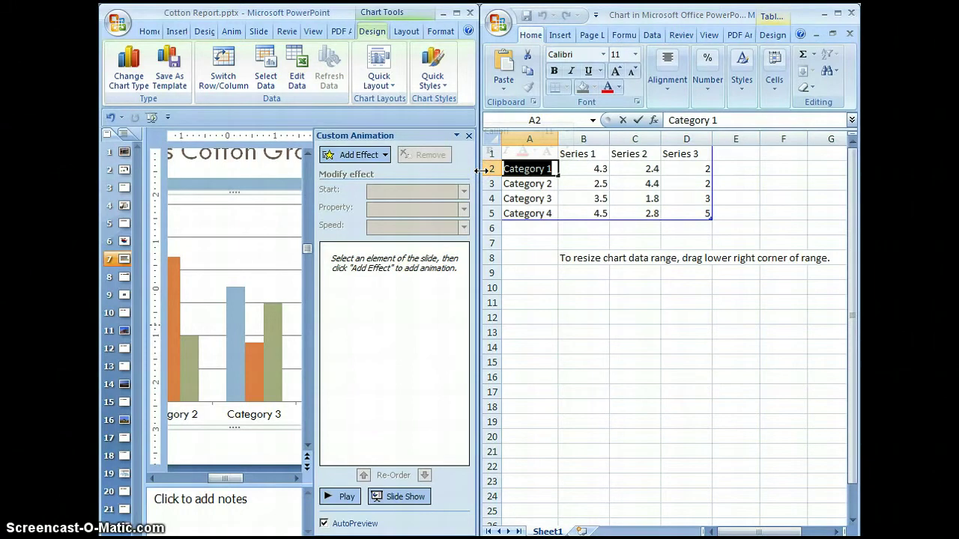
pyautogui.write('Texas')
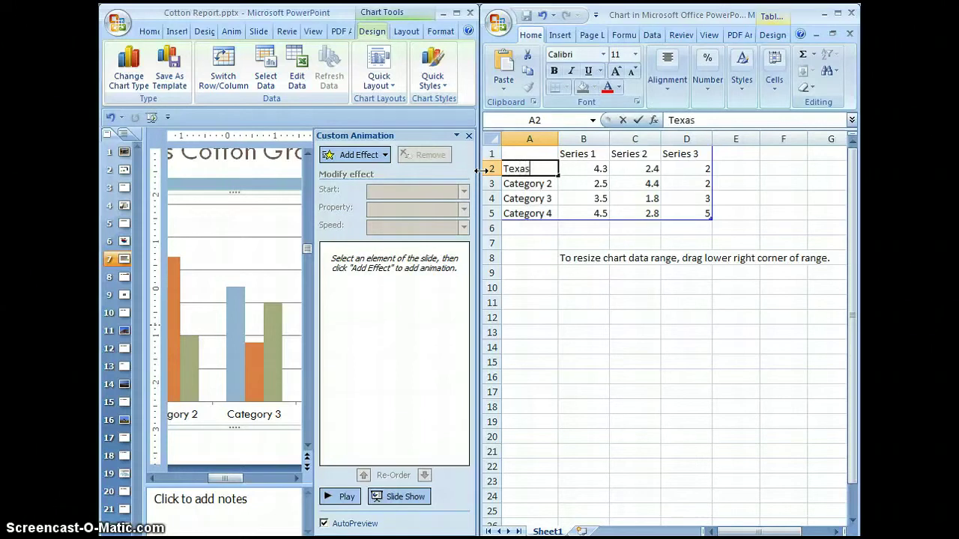
pyautogui.click(550, 185)
pyautogui.doubleClick(551, 183)
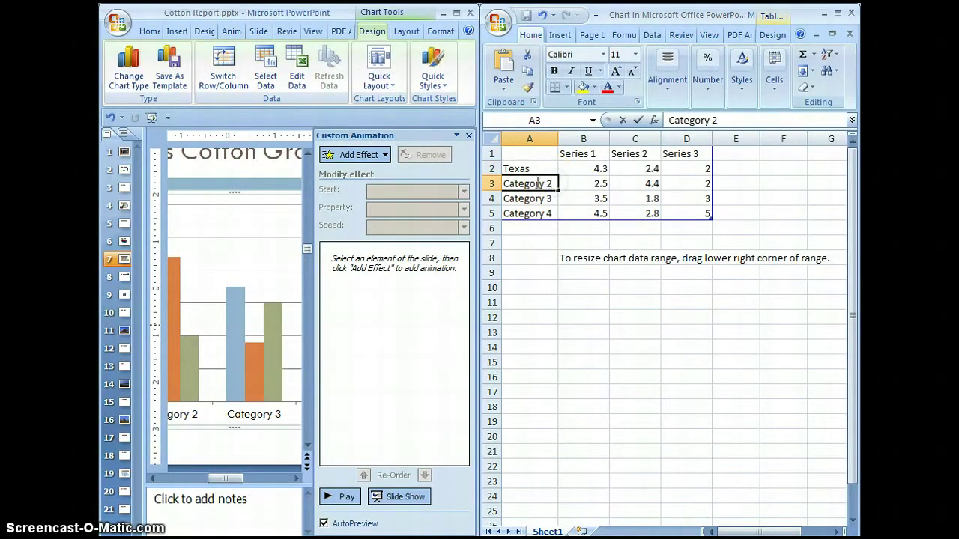
pyautogui.moveTo(552, 184); pyautogui.dragTo(502, 182)
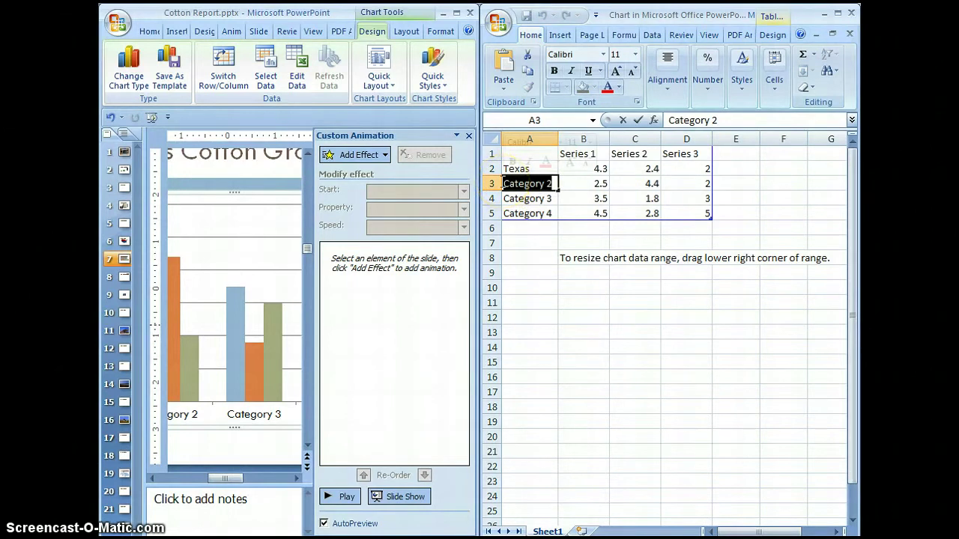
pyautogui.write('MI')
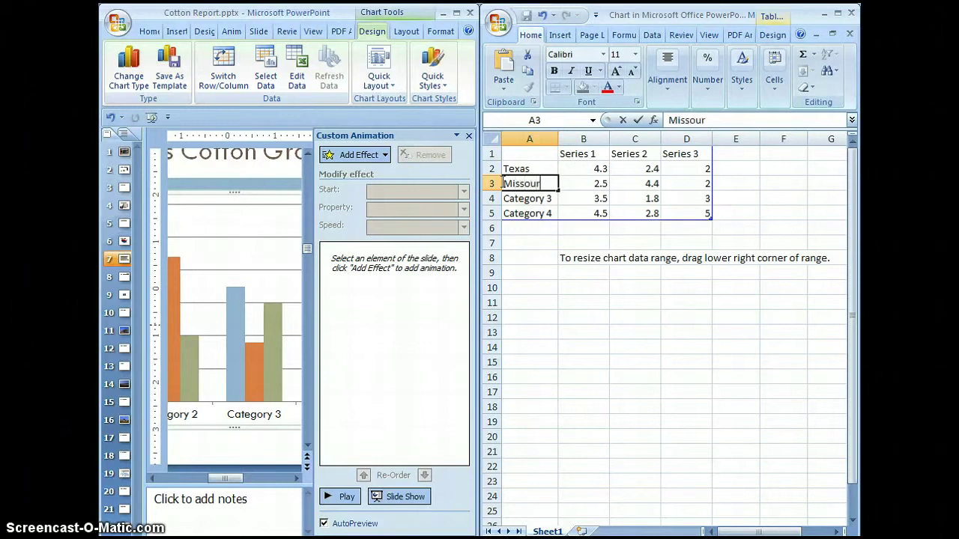
pyautogui.press('Tab')
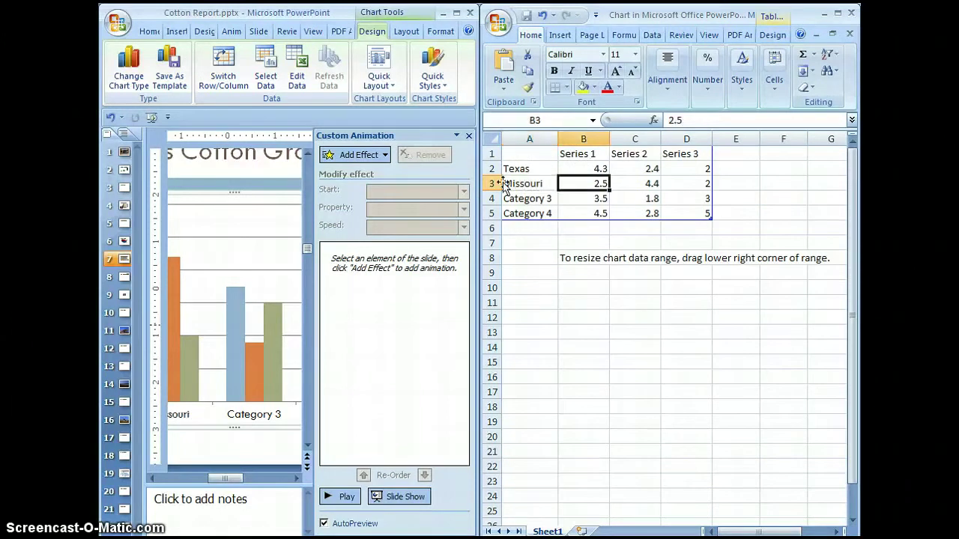
# Rename Category 3 as Virginia and Category 4 as Alabama, and close the chart's data sheet.
pyautogui.doubleClick(550, 197)
pyautogui.moveTo(551, 197); pyautogui.dragTo(477, 189)
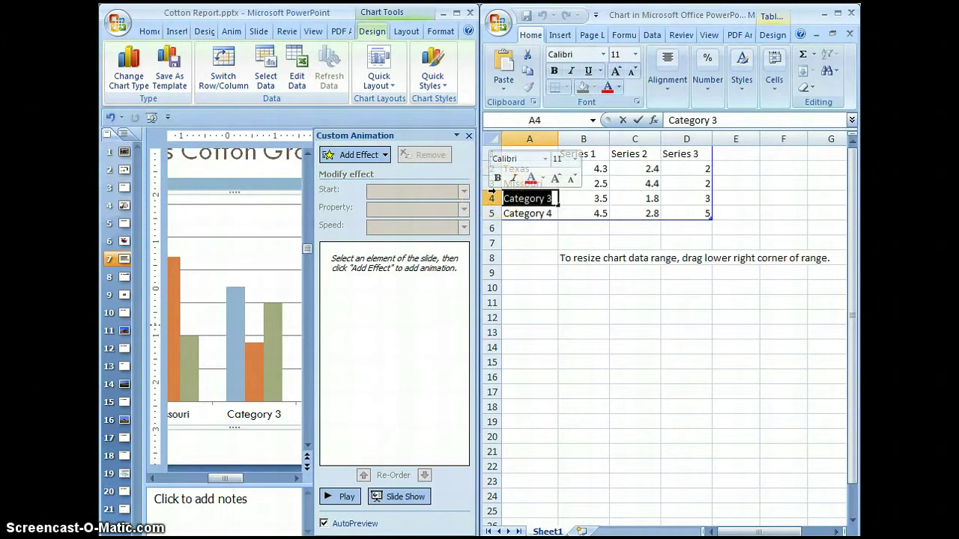
pyautogui.write('Virginia')
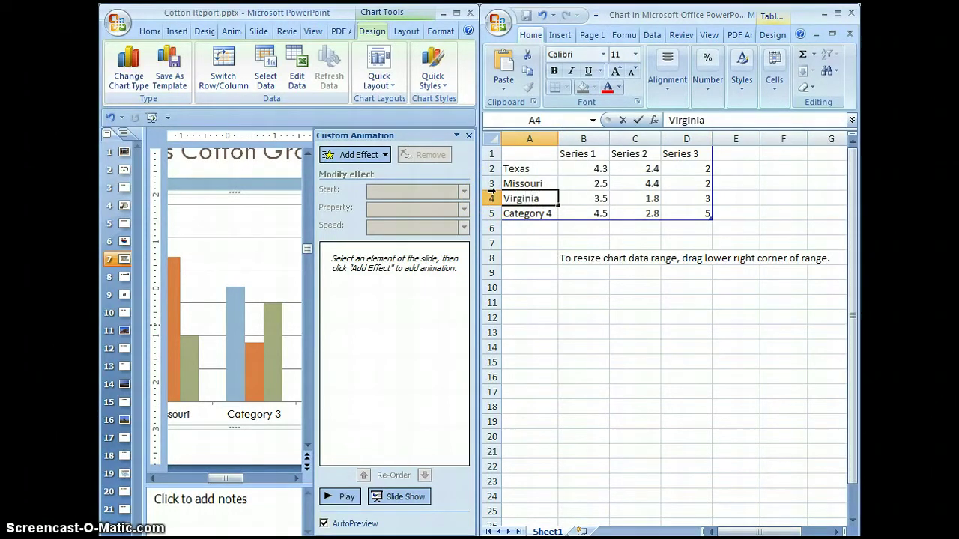
pyautogui.doubleClick(550, 214)
pyautogui.moveTo(550, 214); pyautogui.dragTo(485, 213)
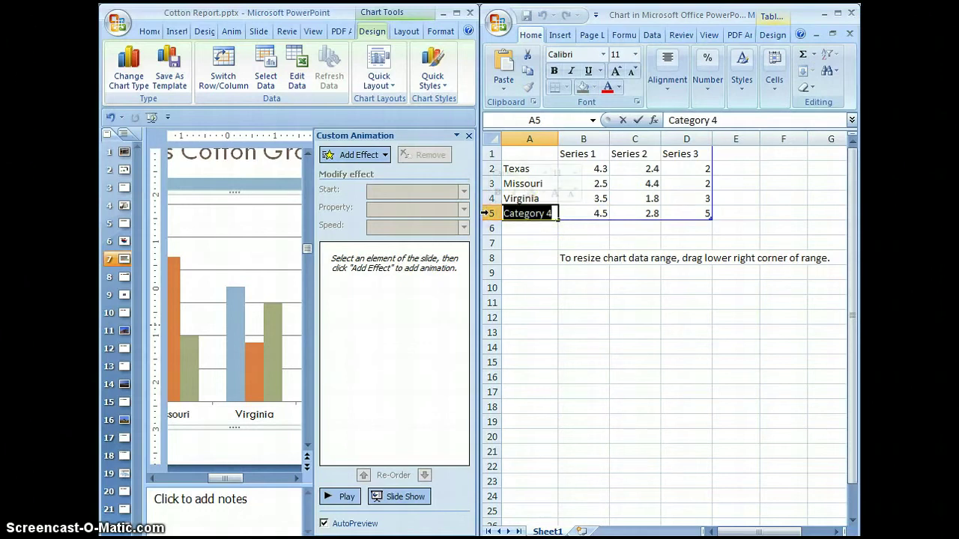
pyautogui.write('Ala')
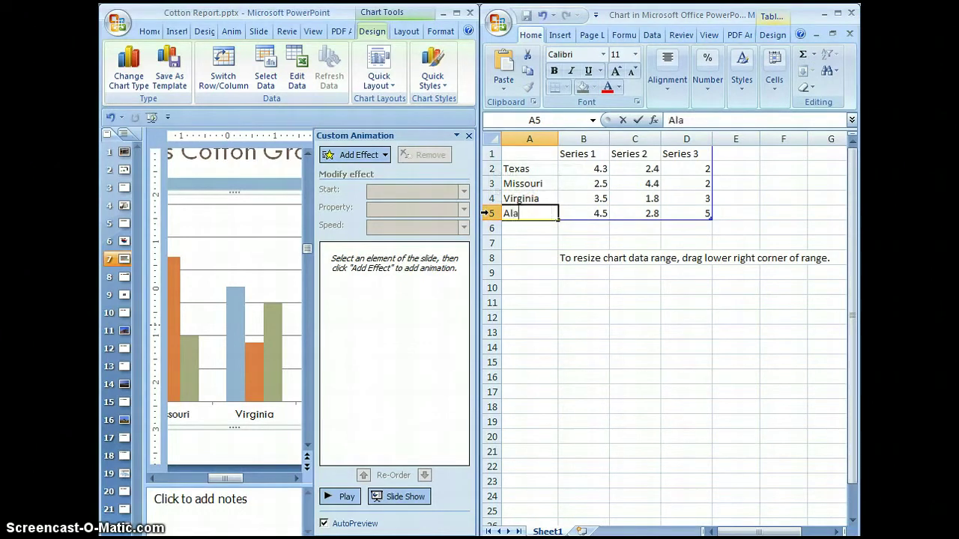
pyautogui.write('bama')
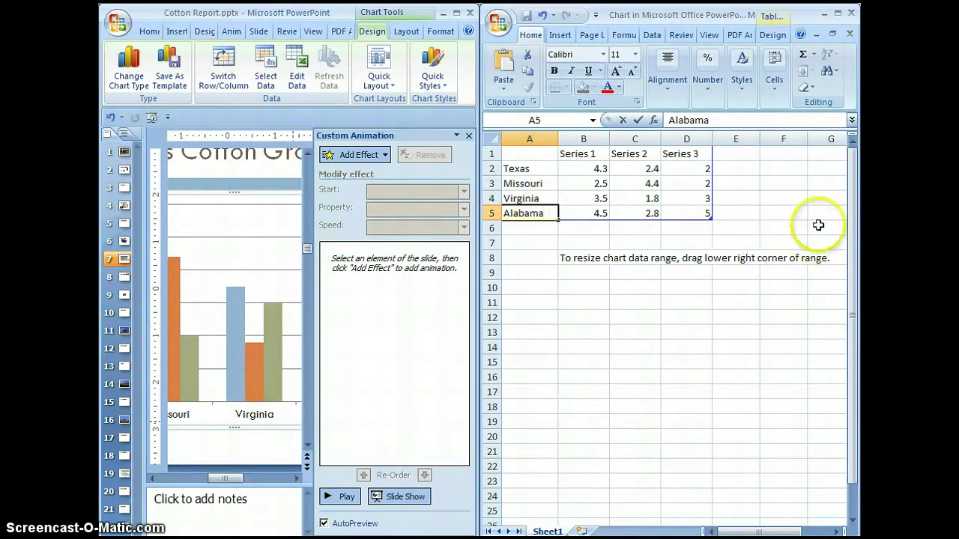
pyautogui.click(853, 13)
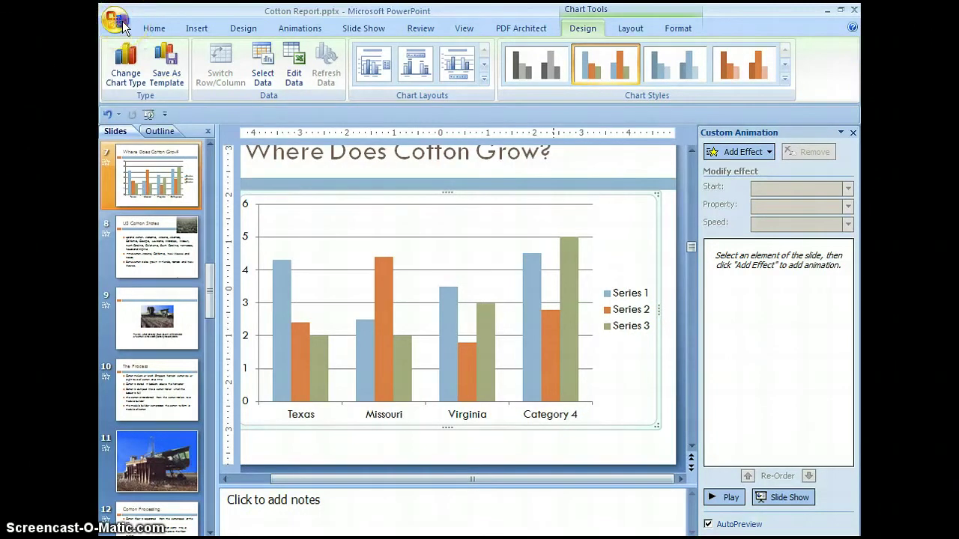
pyautogui.click(118, 22)
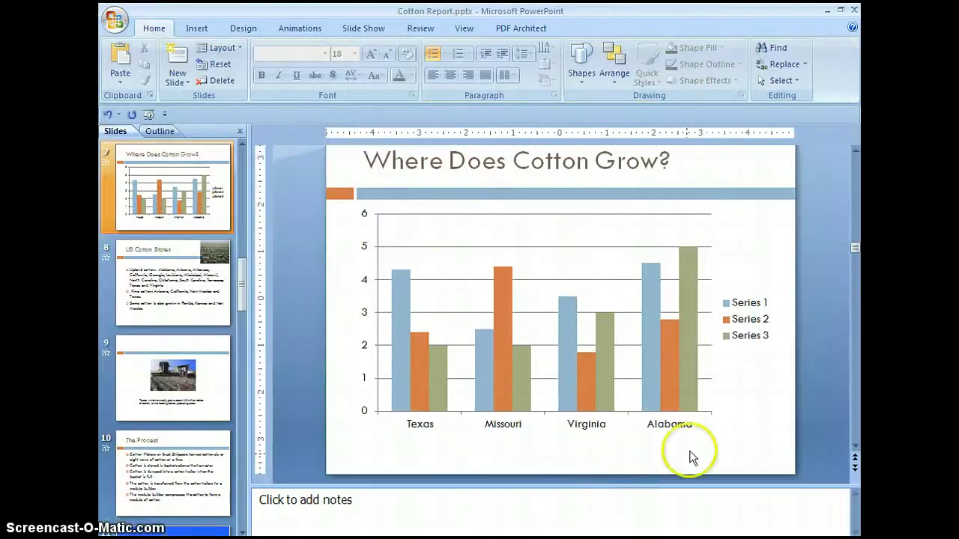
pyautogui.click(731, 423)
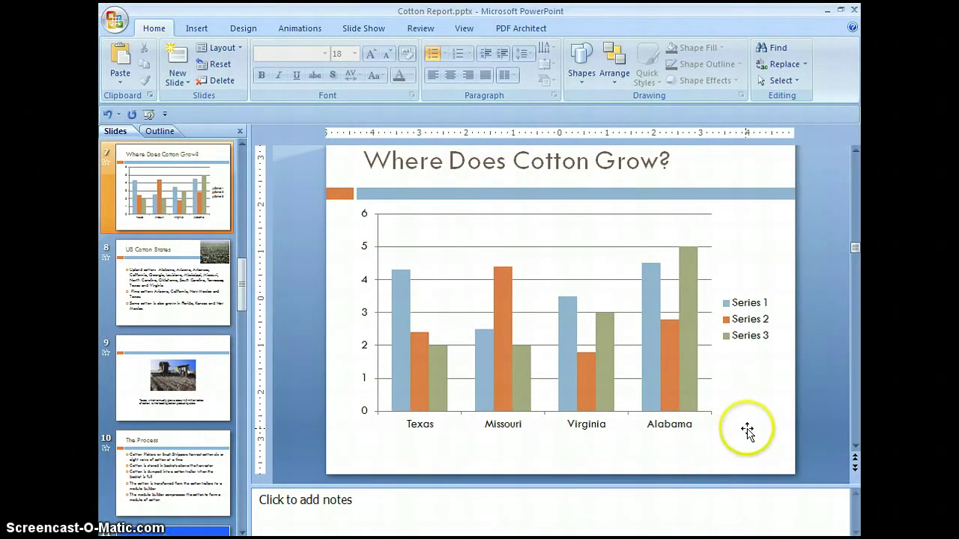
# Reopen the chart's data for editing and rename Series 1 as 2007.
pyautogui.click(741, 307)
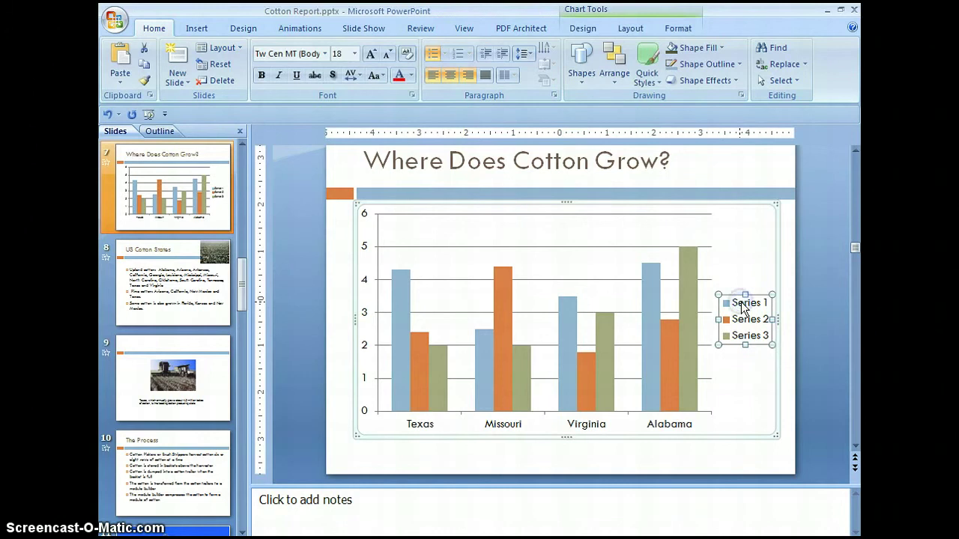
pyautogui.rightClick(742, 307)
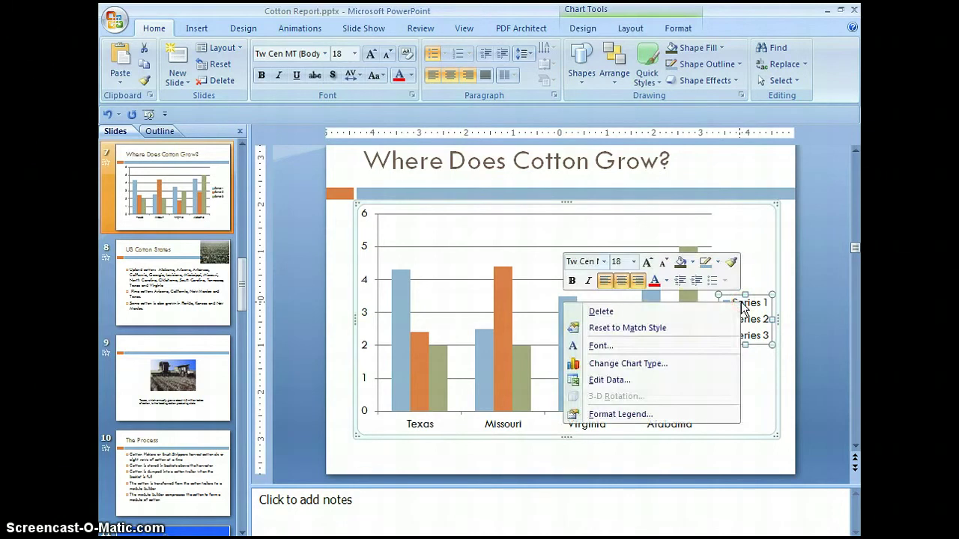
pyautogui.click(612, 380)
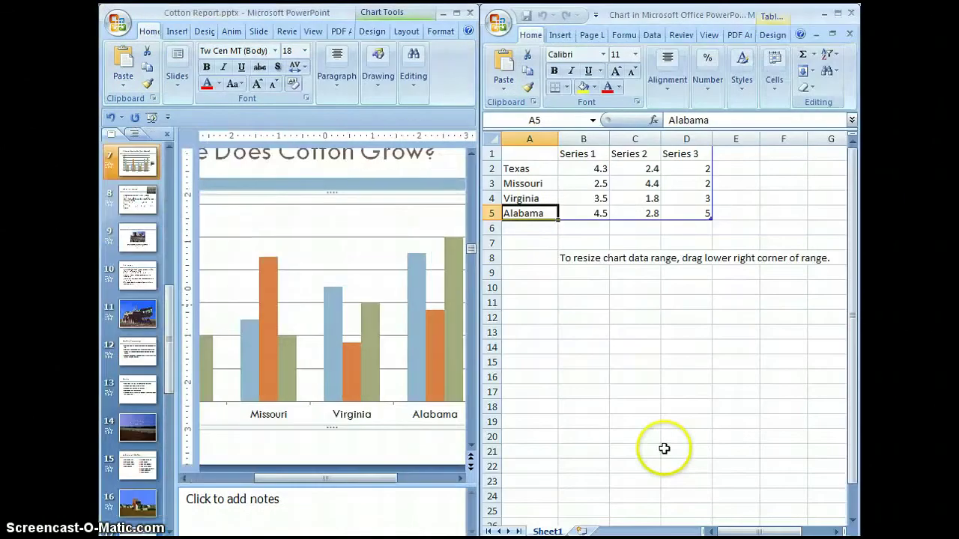
pyautogui.click(600, 154)
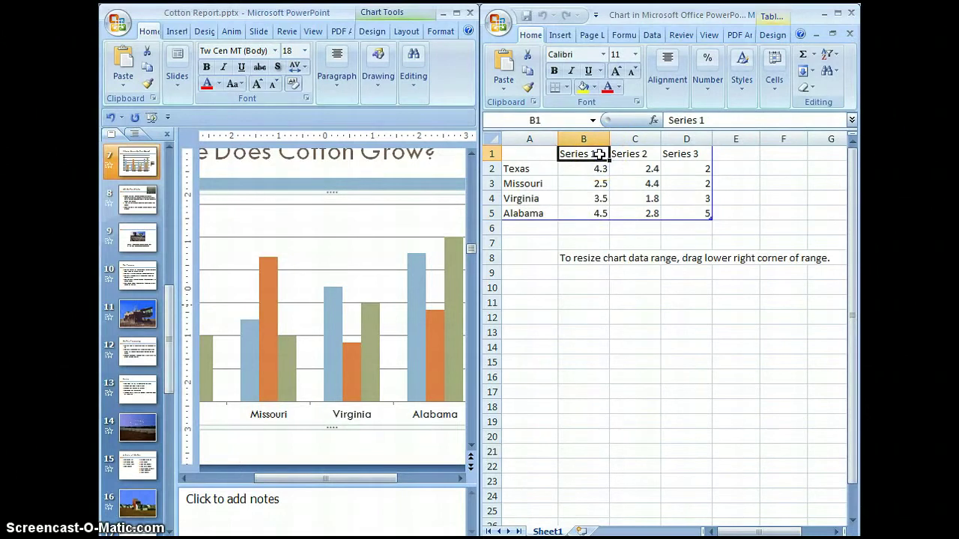
pyautogui.doubleClick(599, 153)
pyautogui.moveTo(599, 153); pyautogui.dragTo(542, 154)
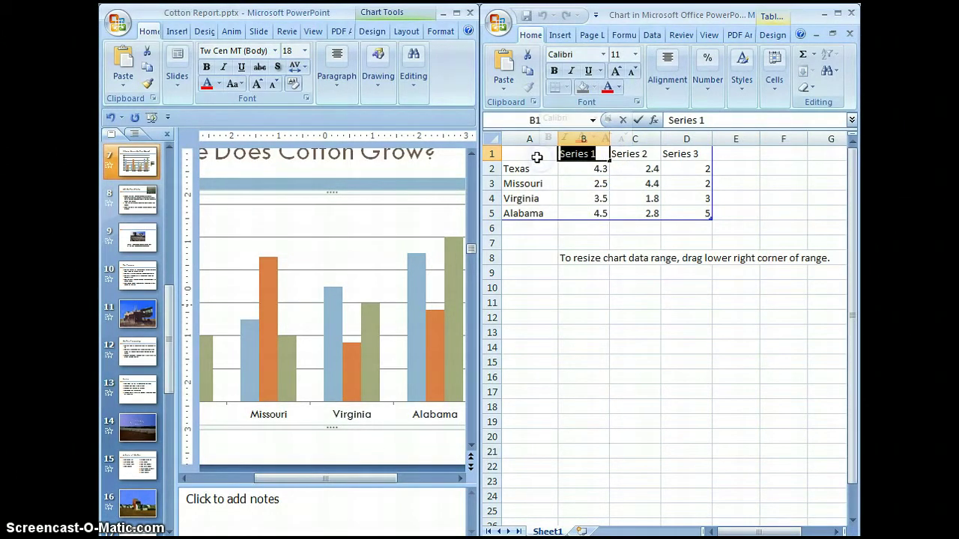
pyautogui.write('2007')
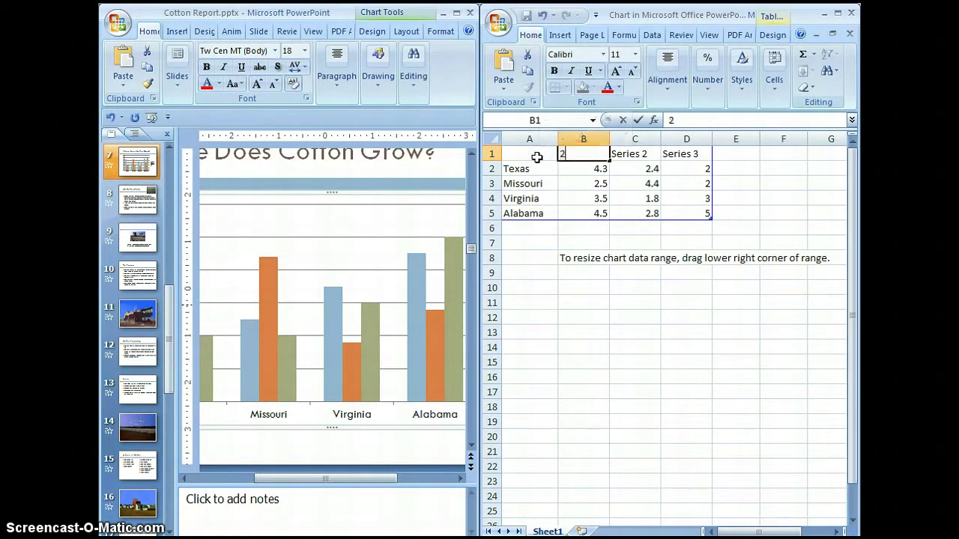
# Rename Series 2 as 2008 and Series 3 as 2009 in the chart's data sheet.
pyautogui.doubleClick(649, 154)
pyautogui.moveTo(650, 154); pyautogui.dragTo(605, 153)
pyautogui.write('2008')
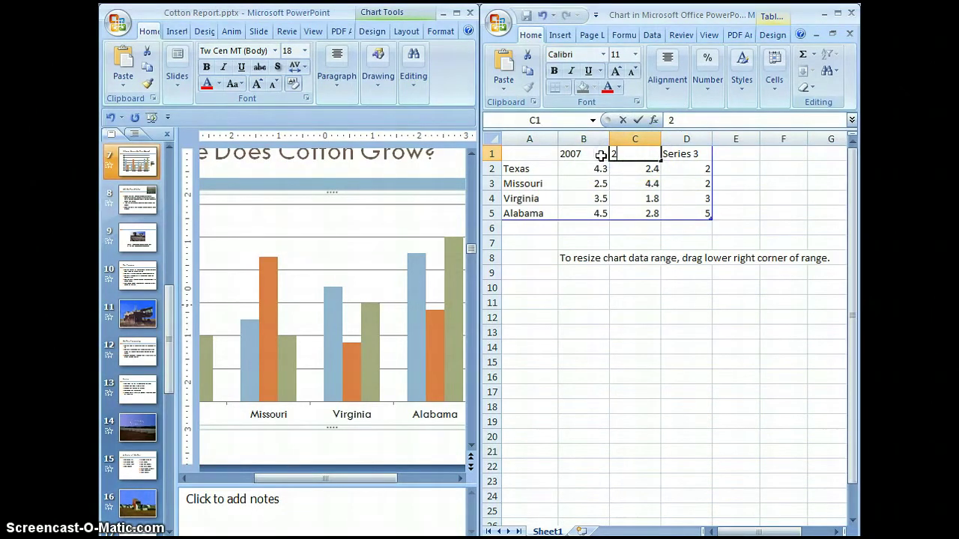
pyautogui.click(707, 155)
pyautogui.doubleClick(709, 153)
pyautogui.moveTo(710, 153); pyautogui.dragTo(655, 152)
pyautogui.write('2009')
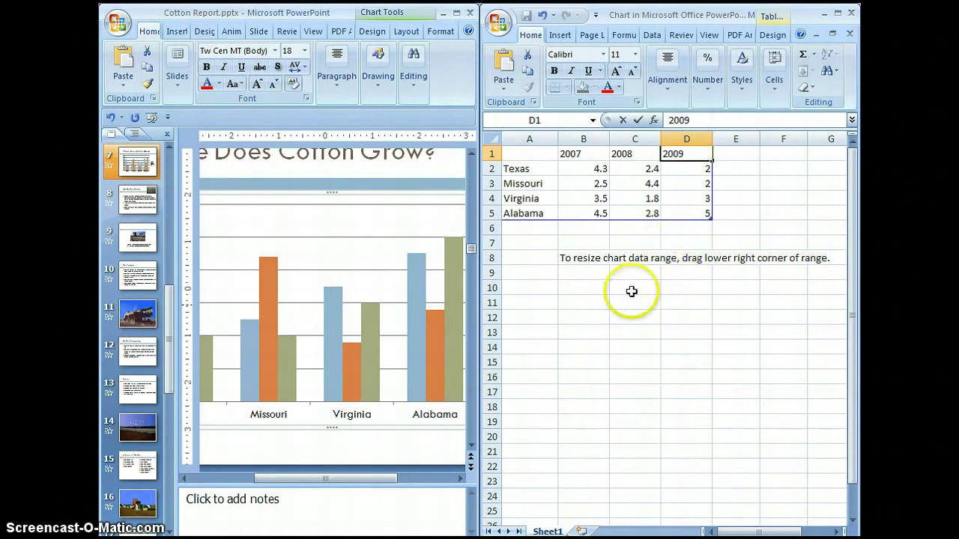
# Close the chart's data sheet, reopen the data from the legend's Series 3 entry to refresh it as 2009, and return to the slide.
pyautogui.click(852, 14)
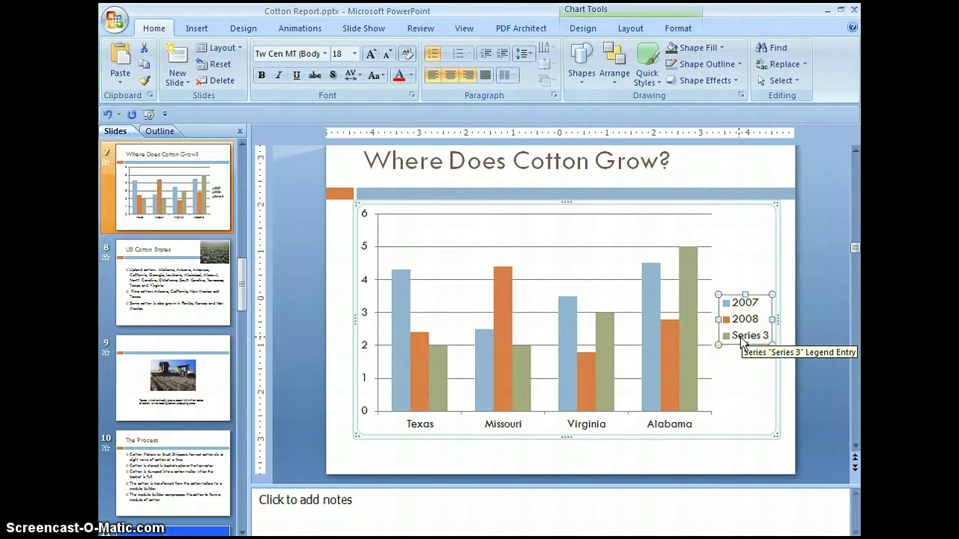
pyautogui.click(741, 338)
pyautogui.rightClick(742, 338)
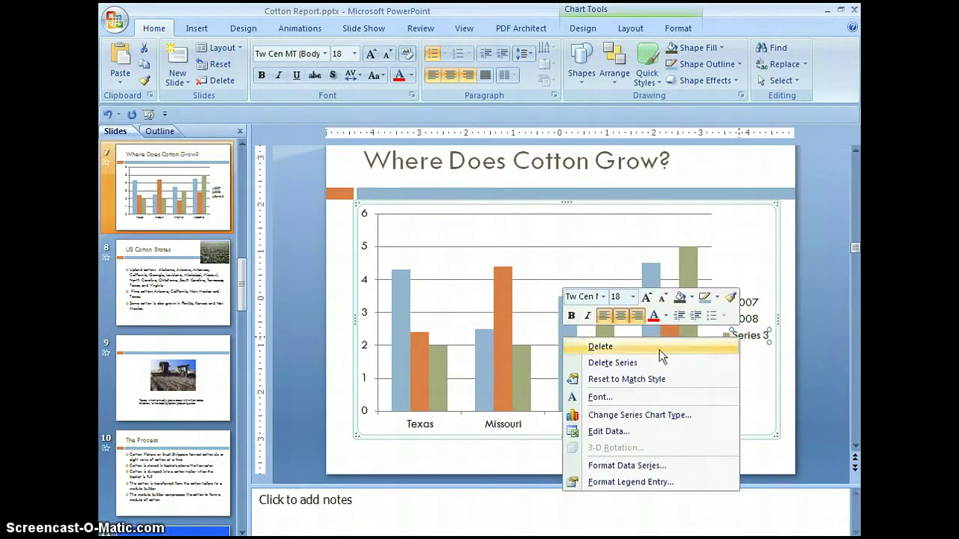
pyautogui.click(613, 432)
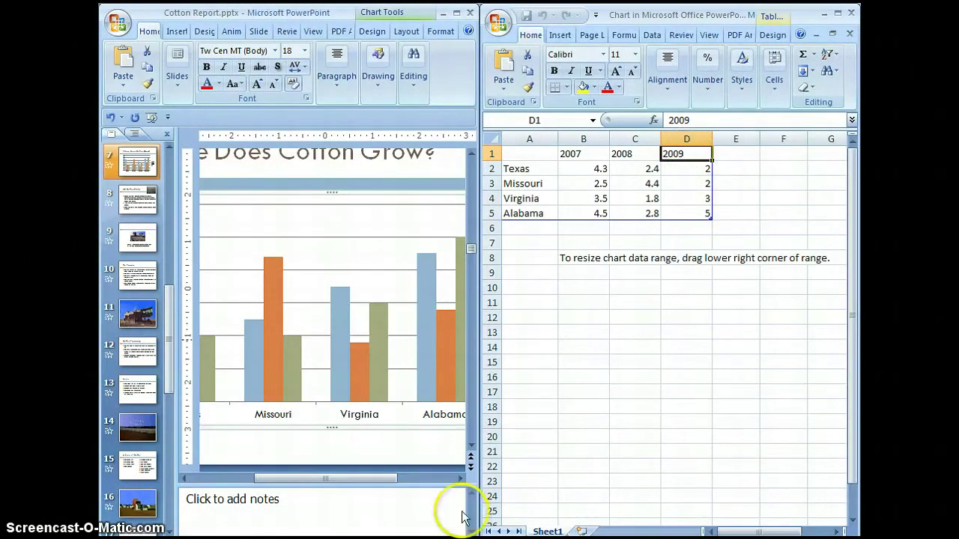
pyautogui.click(199, 534)
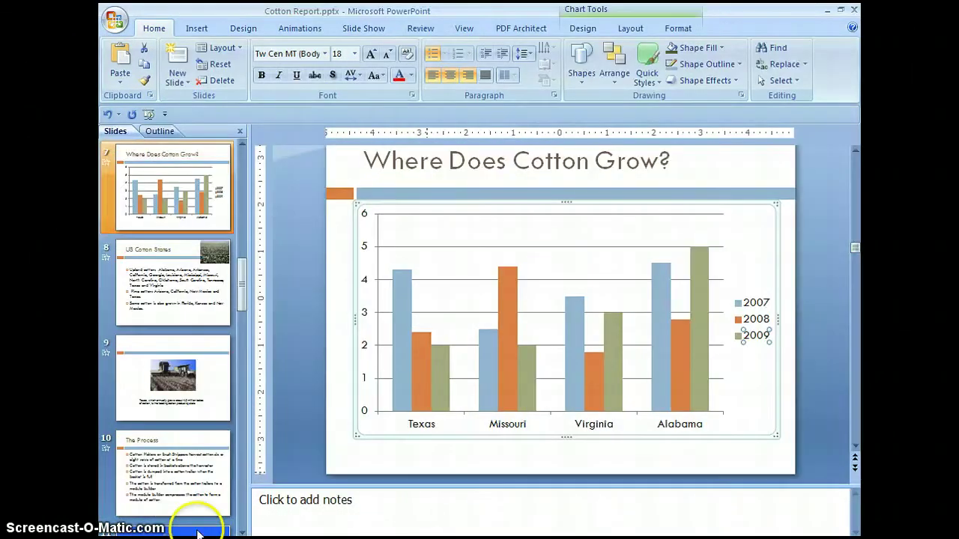
pyautogui.click(473, 460)
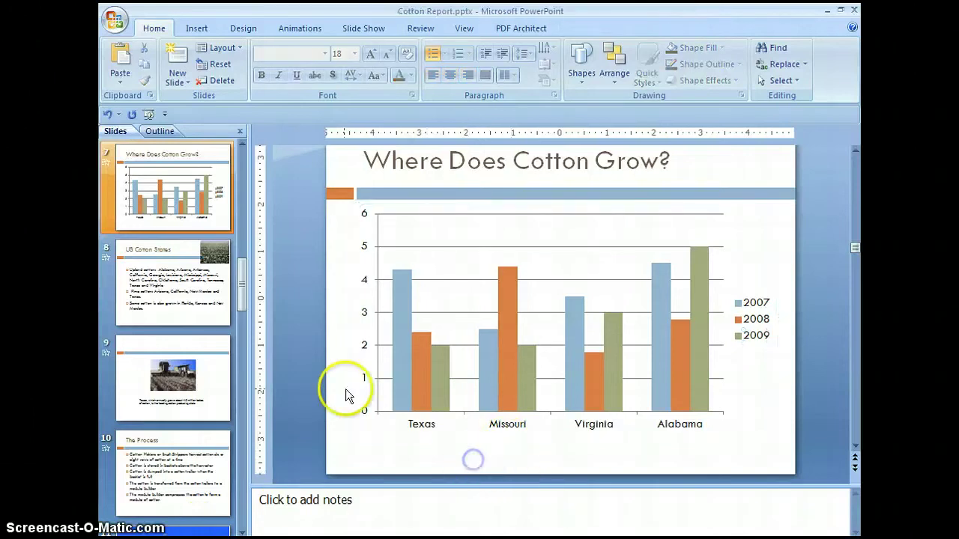
pyautogui.click(116, 23)
pyautogui.click(149, 117)
pyautogui.click(152, 258)
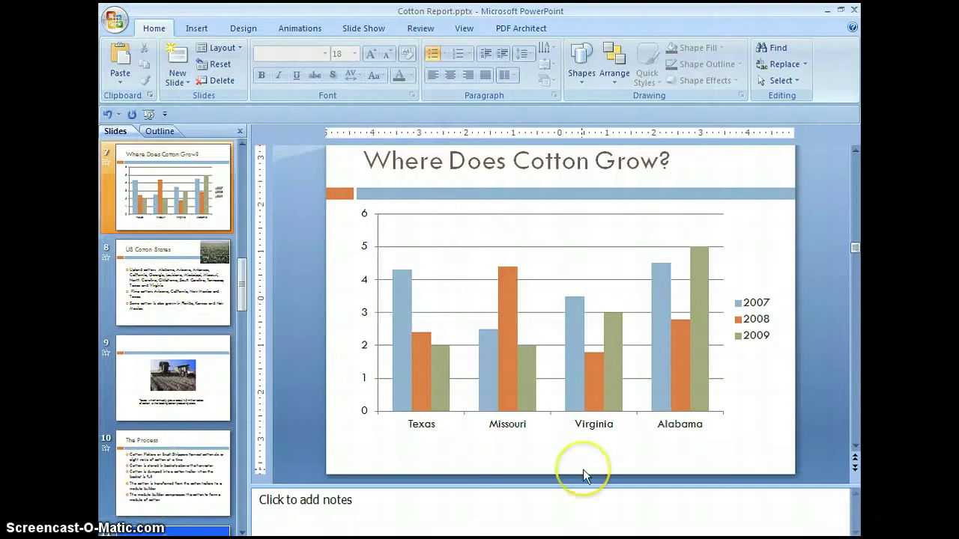
# Add a centered overlay title reading "Top Cotton Producing States" to the column chart.
pyautogui.click(567, 367)
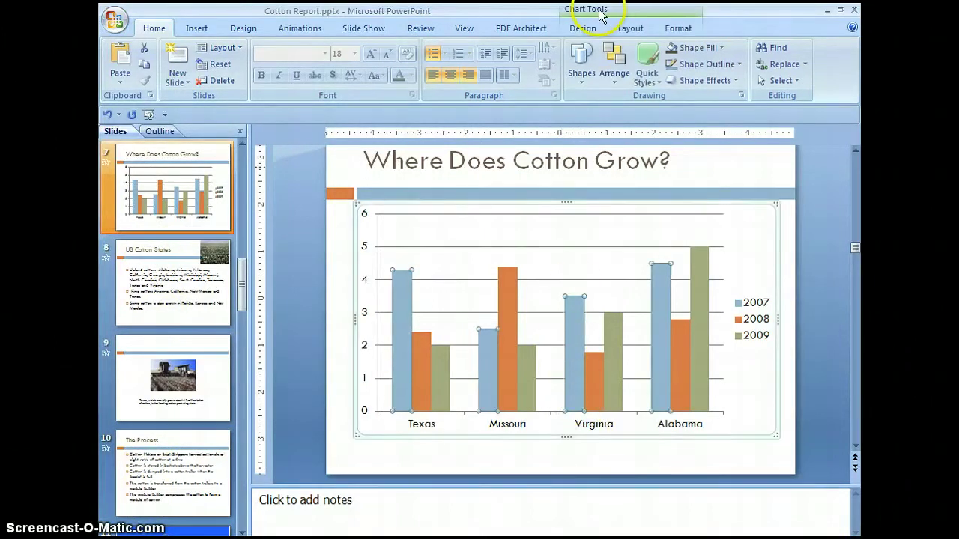
pyautogui.click(591, 32)
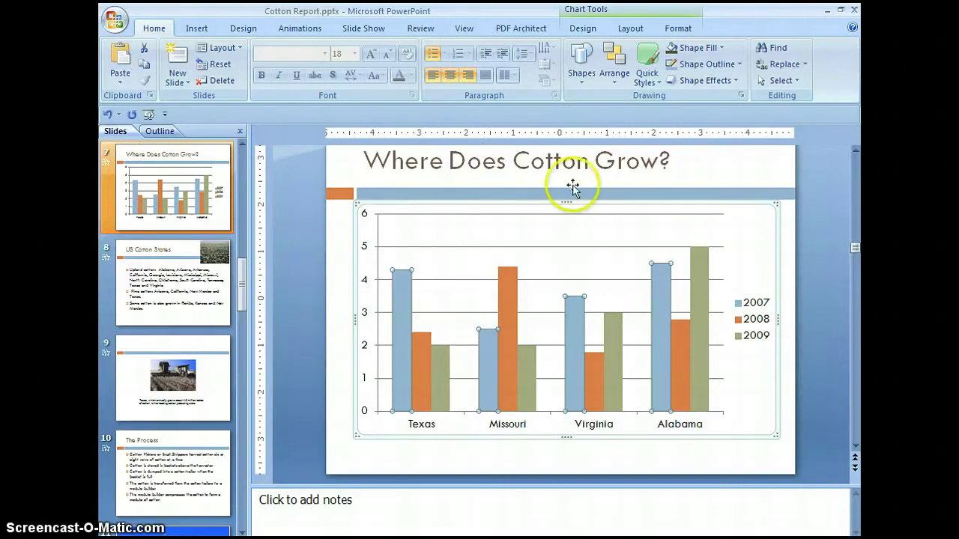
pyautogui.click(630, 30)
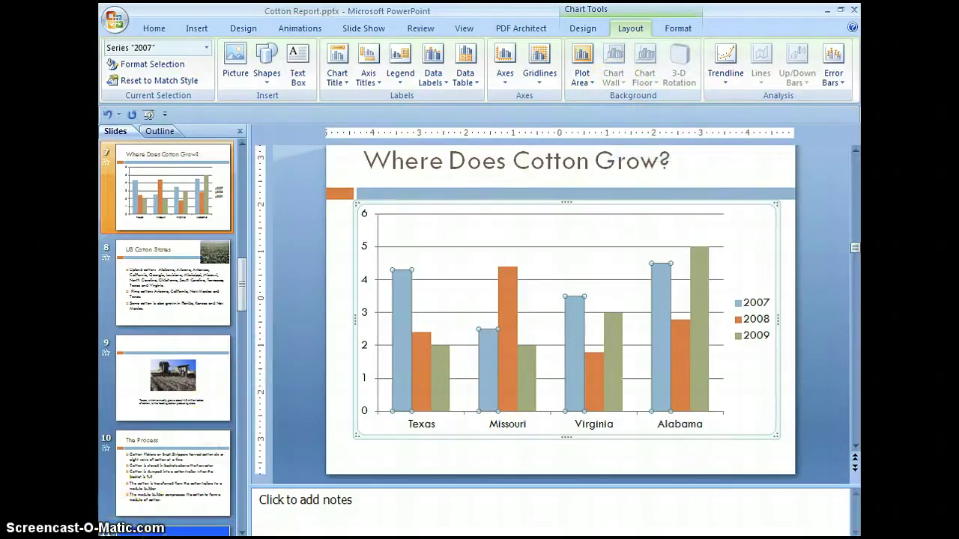
pyautogui.click(337, 71)
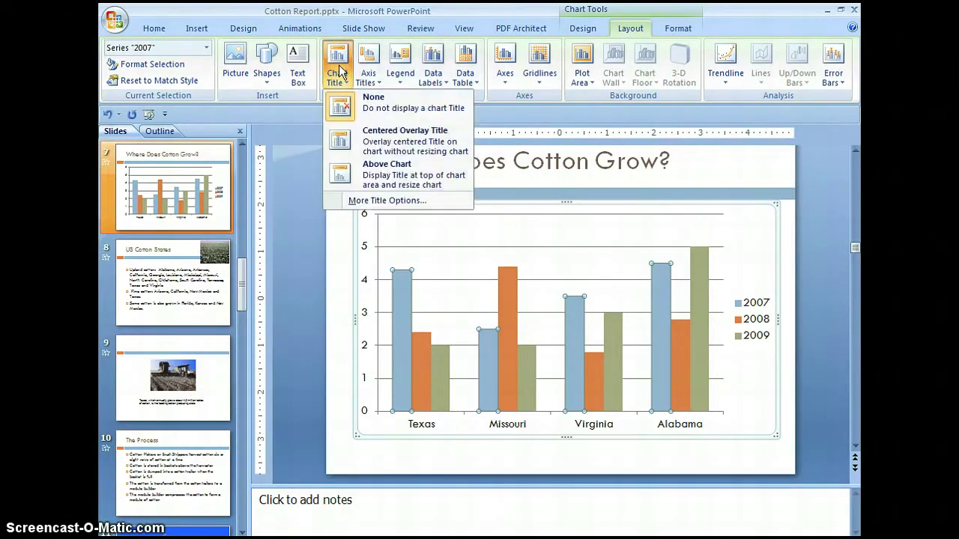
pyautogui.click(424, 143)
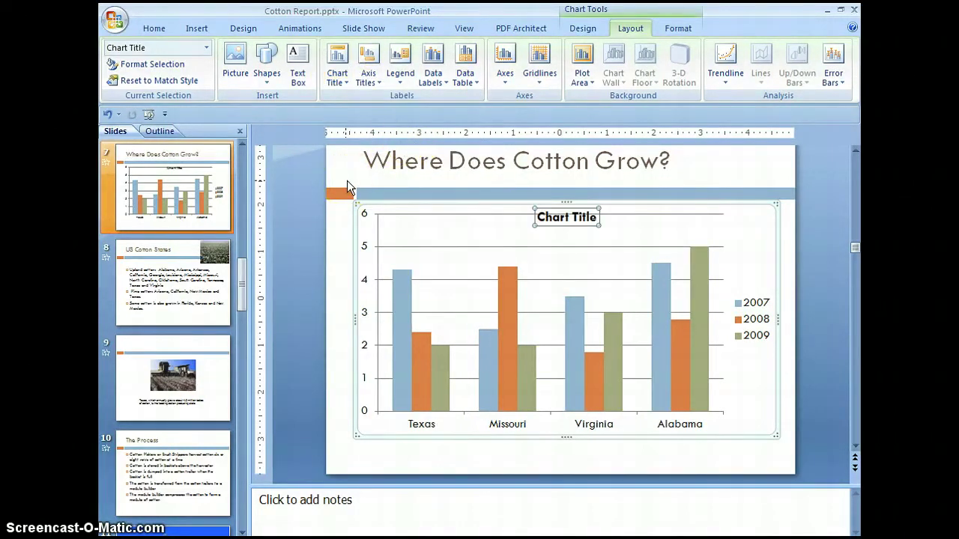
pyautogui.write('Top')
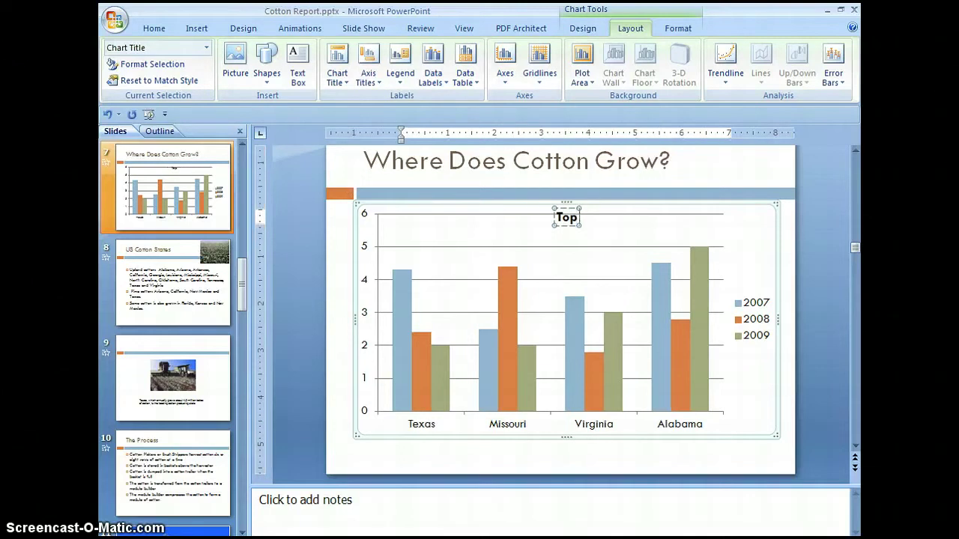
pyautogui.write(' Cotton')
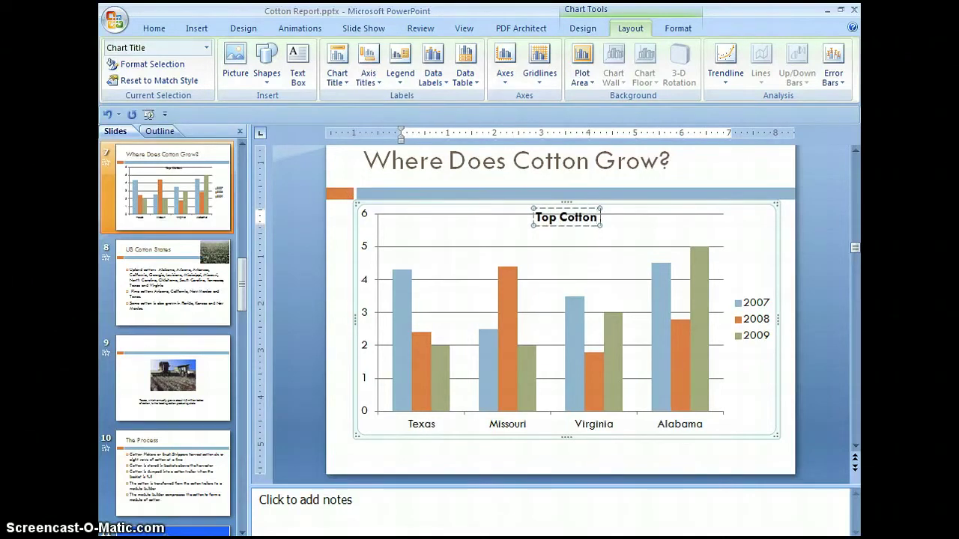
pyautogui.write(' Producing')
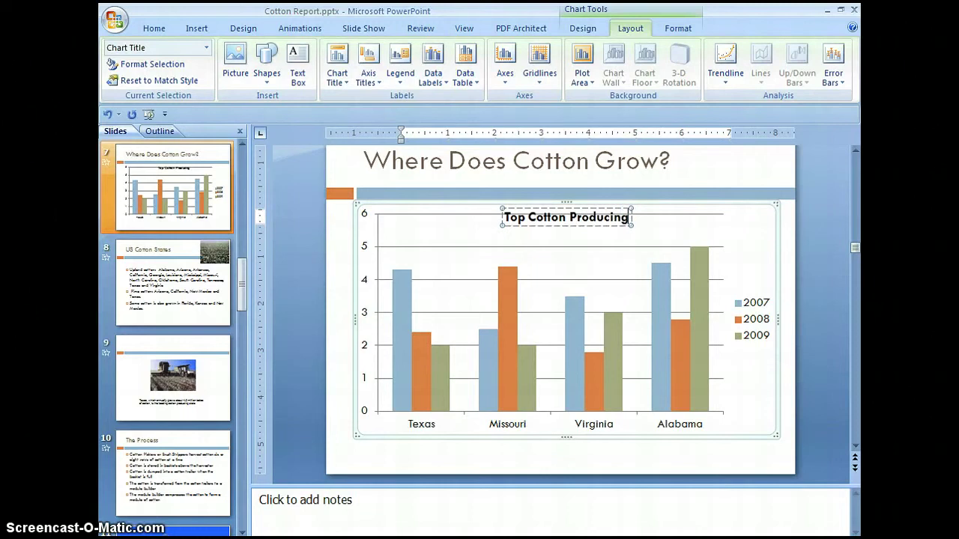
pyautogui.write(' States')
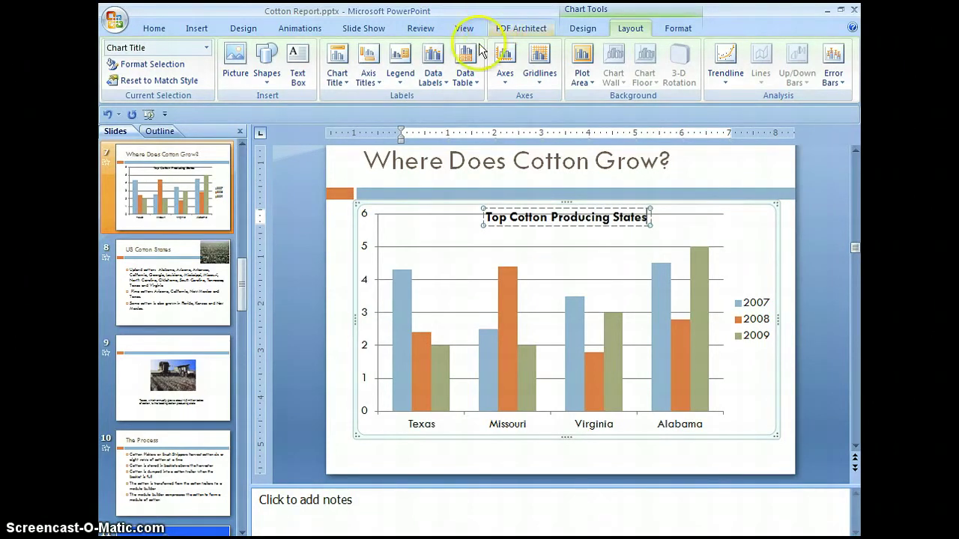
# Show data labels on all the chart's columns, positioned at Inside End.
pyautogui.click(445, 82)
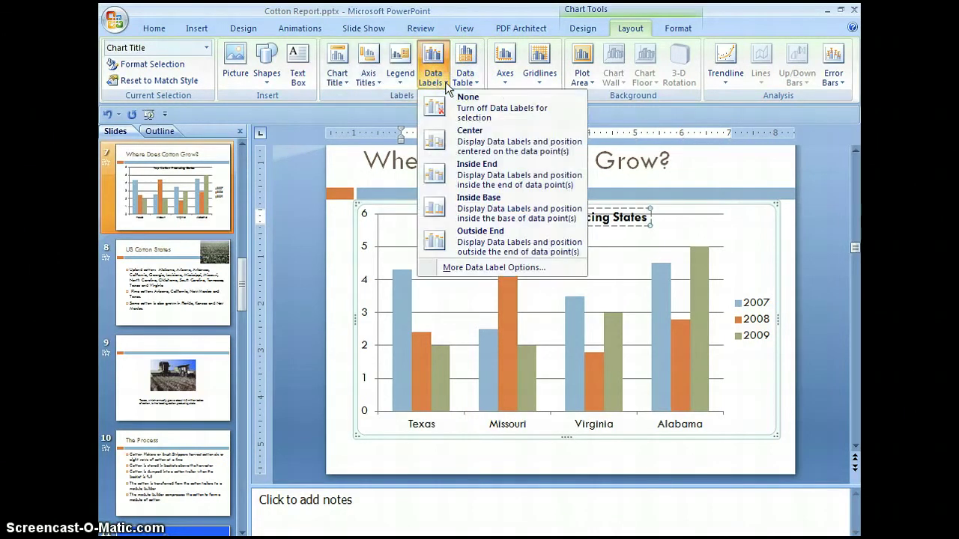
pyautogui.click(509, 245)
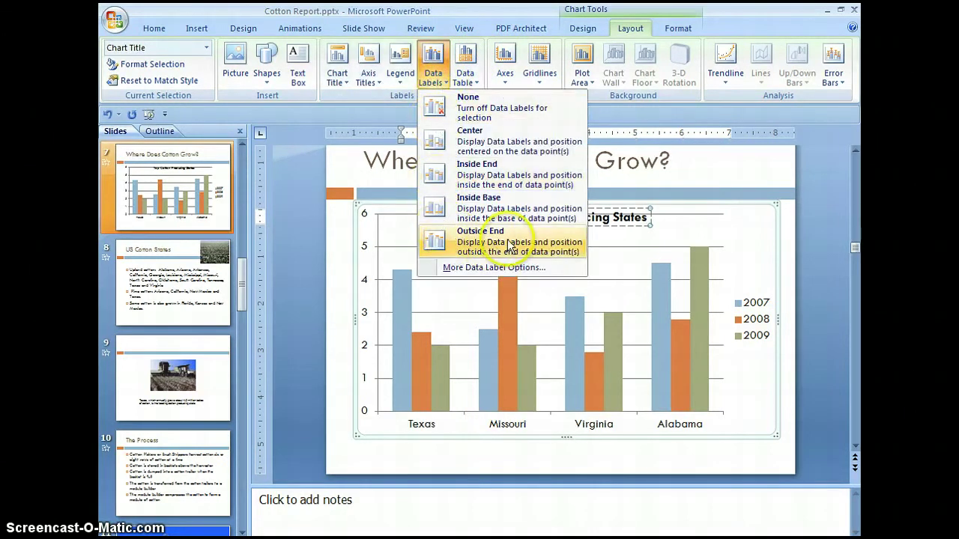
pyautogui.click(504, 179)
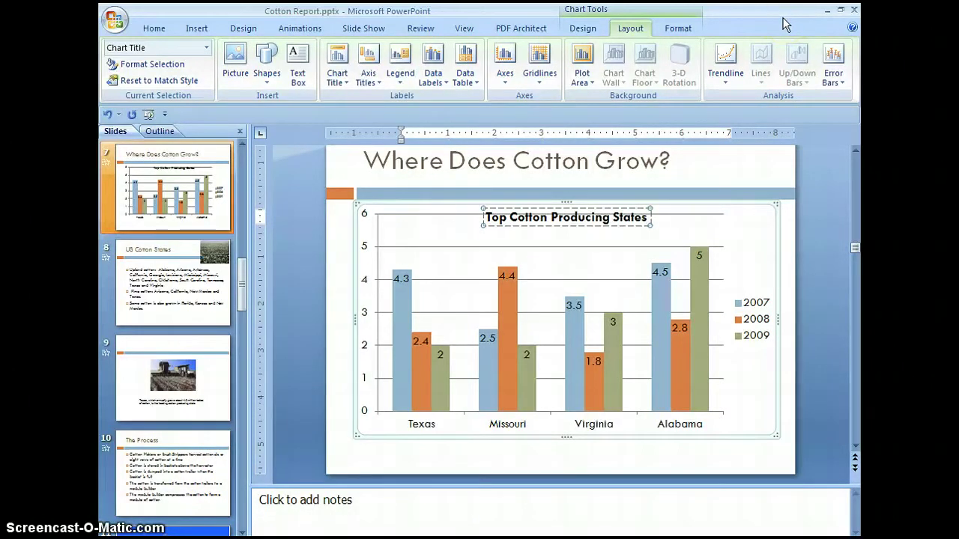
# Apply the multicolored chart style from the fourth row of the style gallery to the column chart.
pyautogui.click(584, 30)
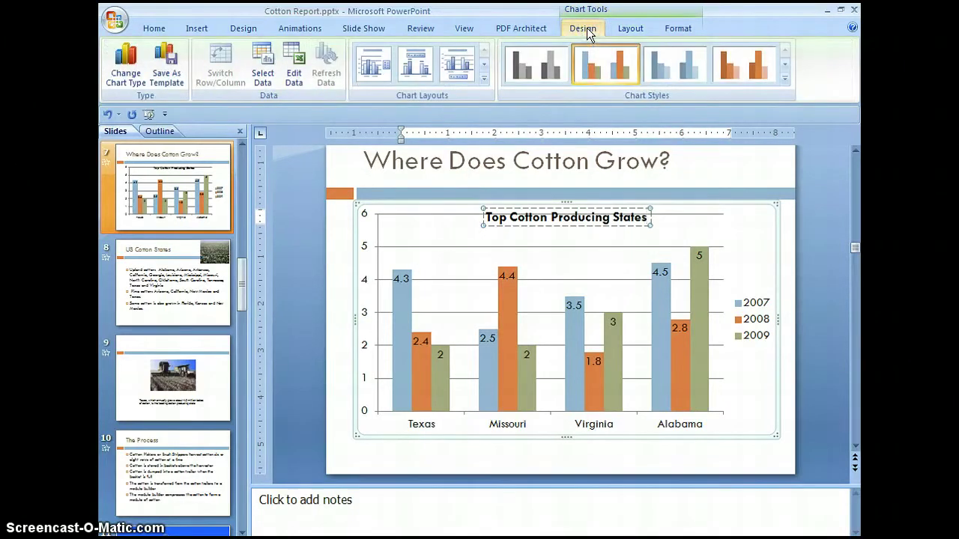
pyautogui.click(786, 85)
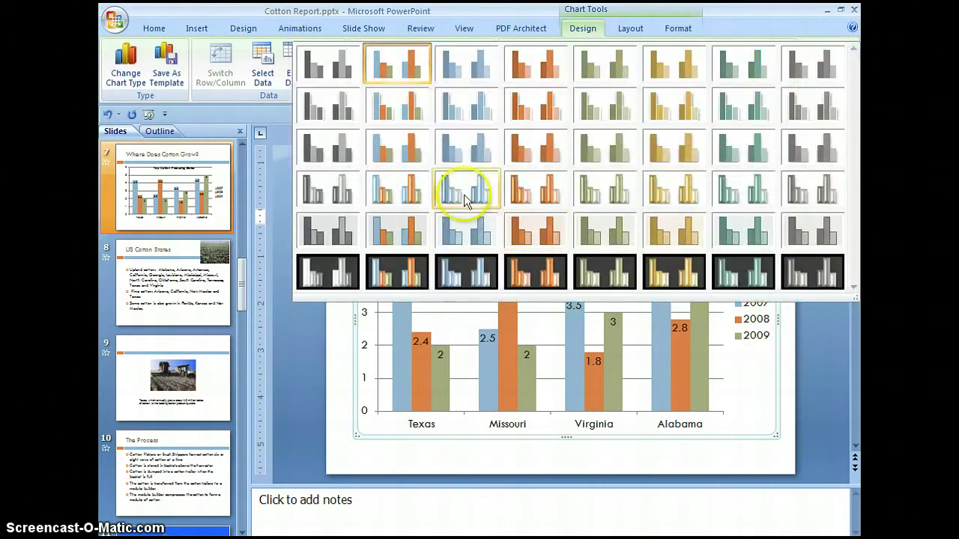
pyautogui.click(417, 200)
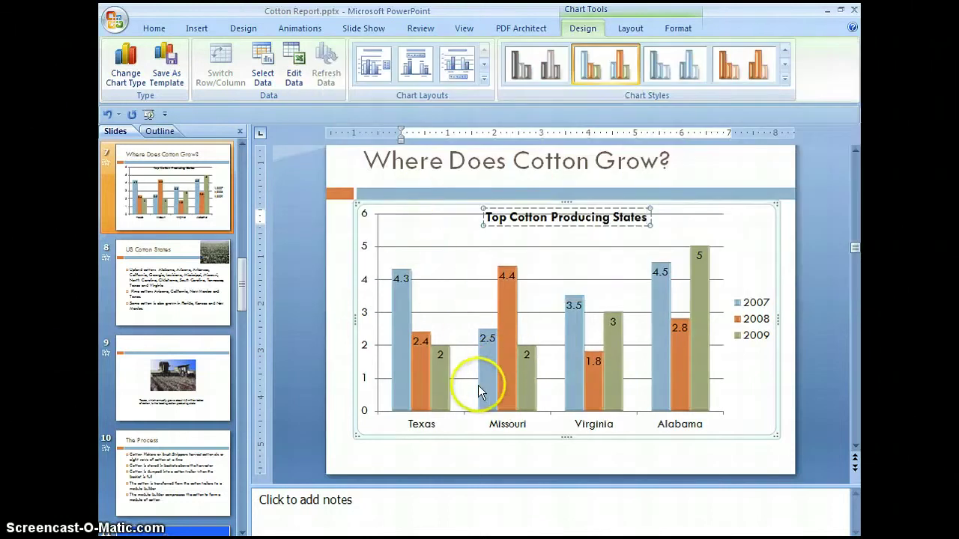
# Change the cotton states chart to a basic pie chart.
pyautogui.click(128, 61)
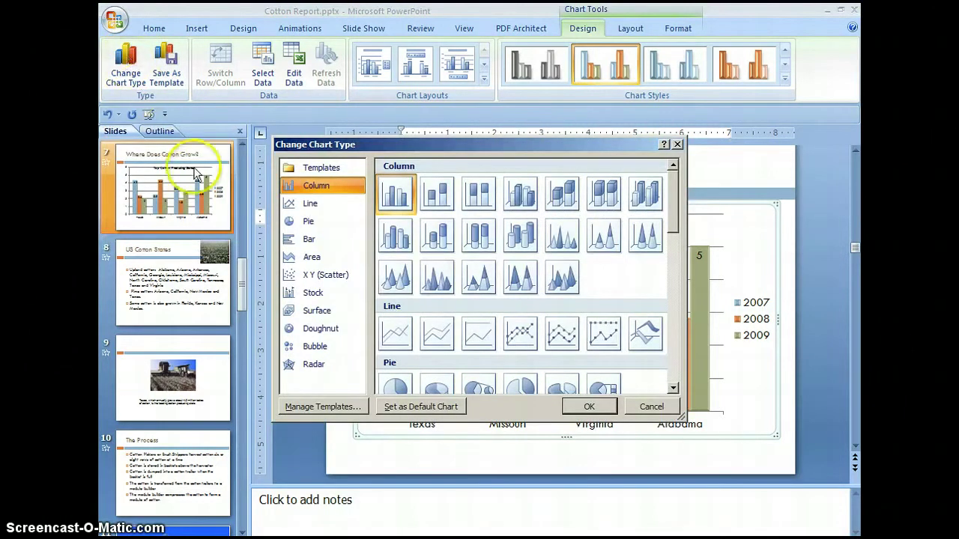
pyautogui.click(395, 387)
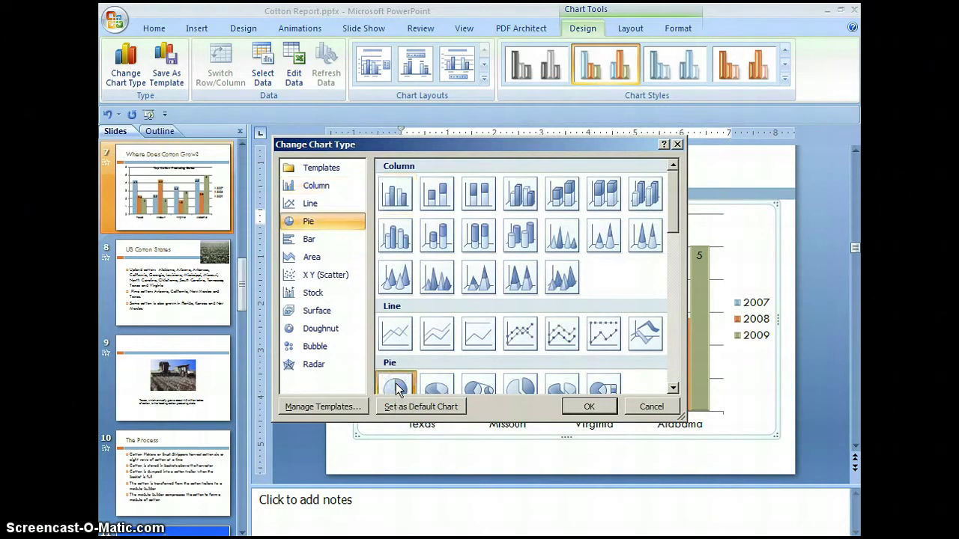
pyautogui.click(591, 413)
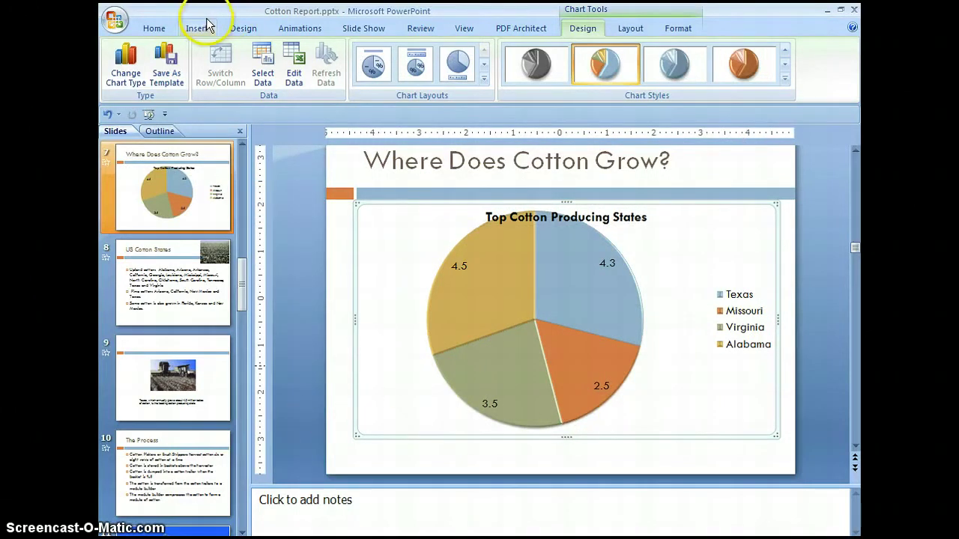
# Change the cotton states chart to a 3-D pyramid column chart with the series arranged in depth.
pyautogui.click(128, 68)
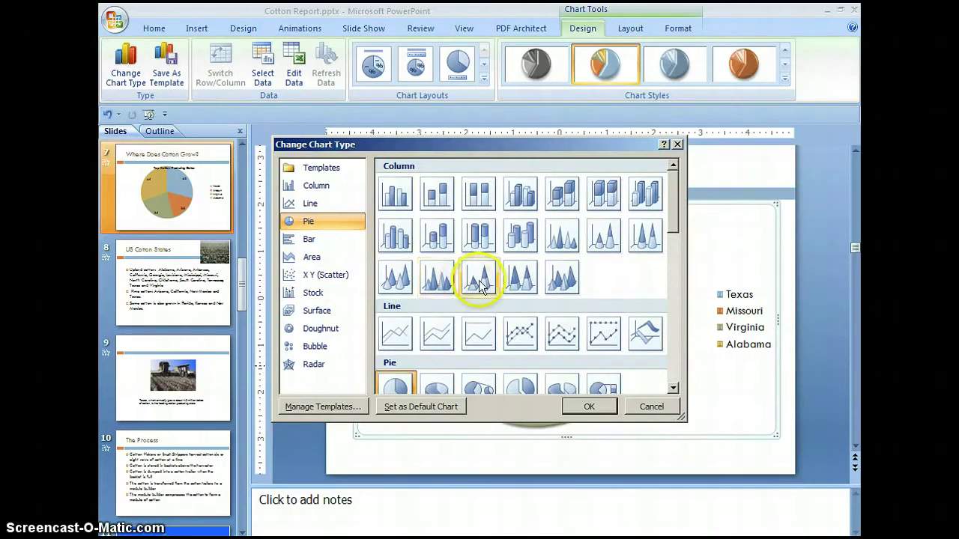
pyautogui.click(567, 284)
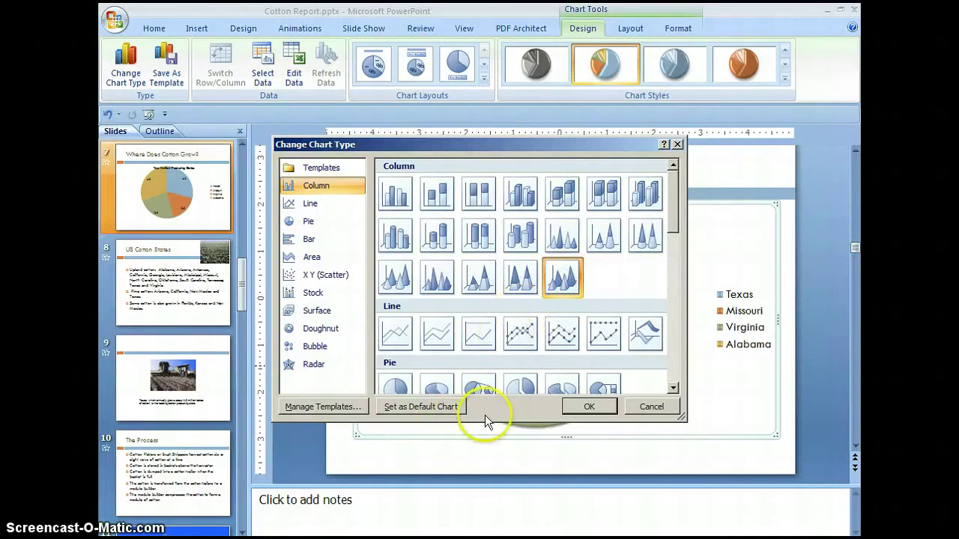
pyautogui.click(589, 407)
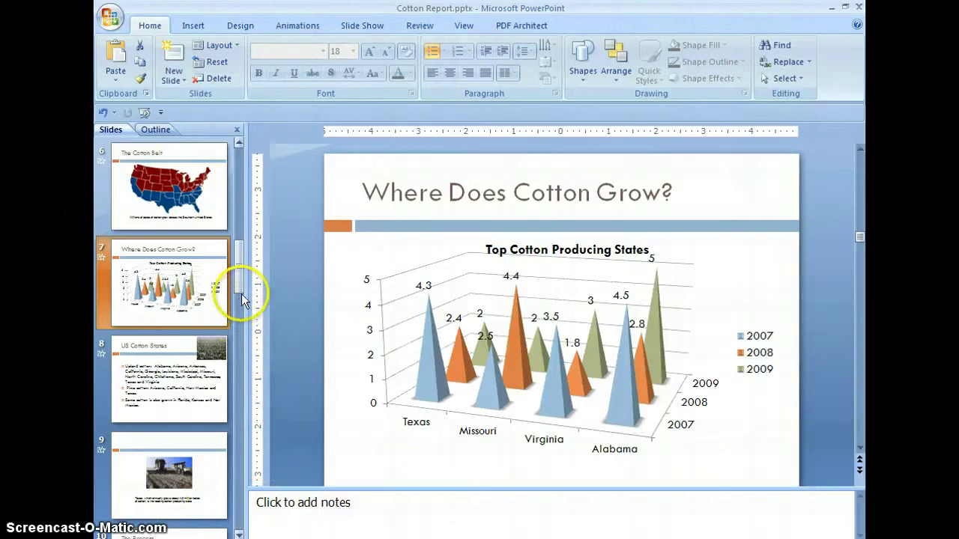
# Insert a table with 4 columns and 9 rows on slide 18, Cotton Production in Millions of Bales, and turn off its header row.
pyautogui.scroll(-6, 240, 267)
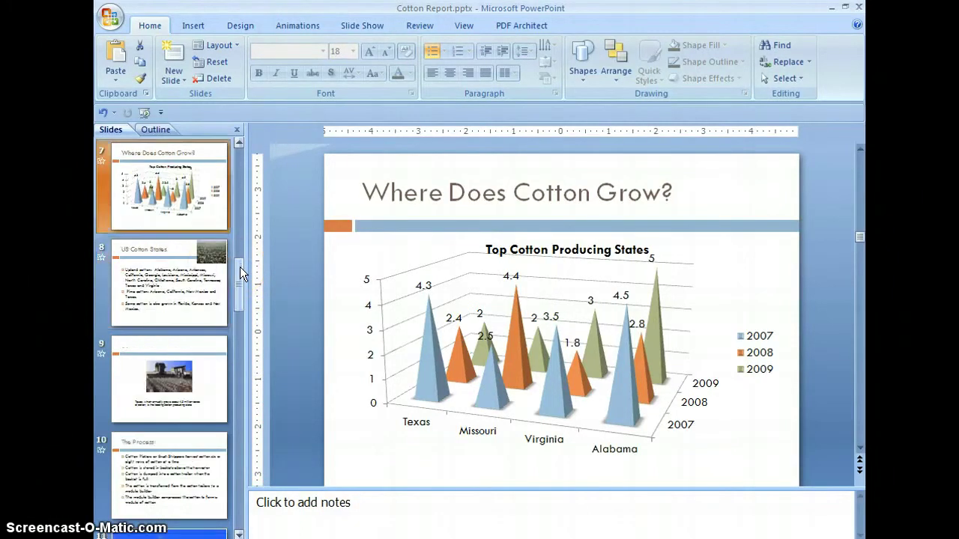
pyautogui.scroll(-4, 240, 266)
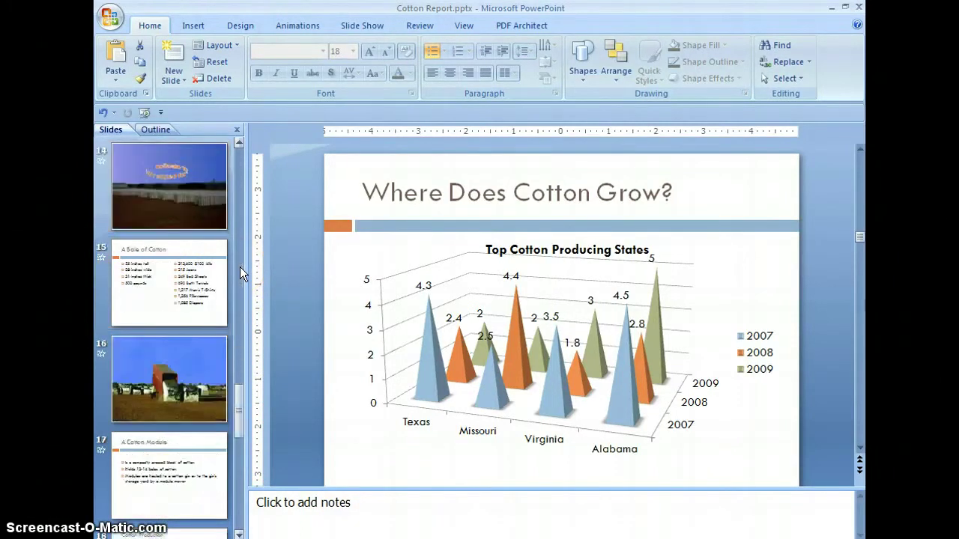
pyautogui.click(145, 398)
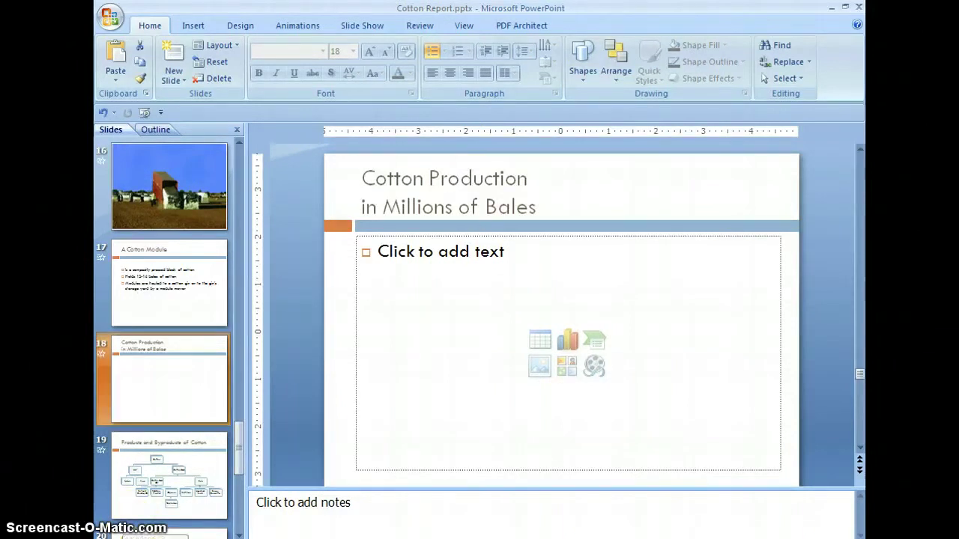
pyautogui.click(465, 454)
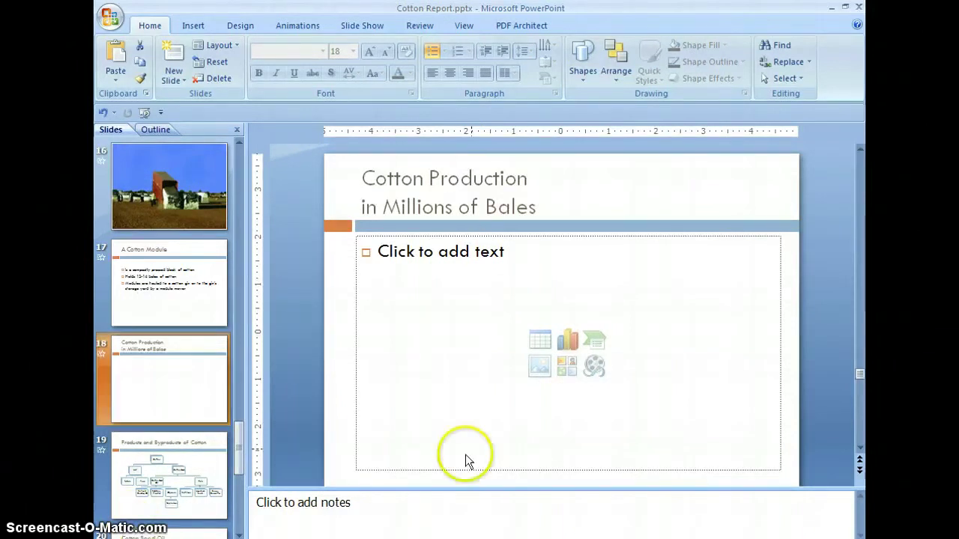
pyautogui.click(540, 341)
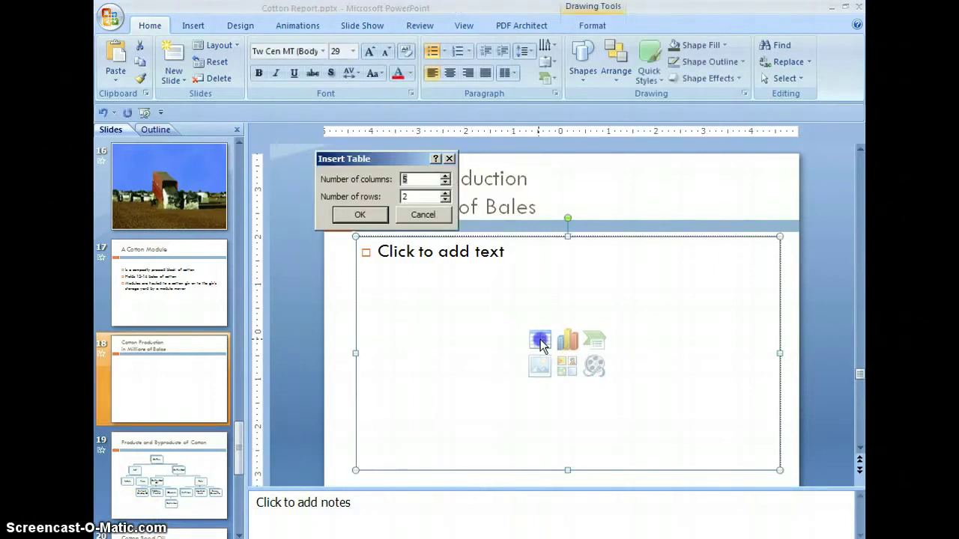
pyautogui.moveTo(388, 179); pyautogui.dragTo(418, 179)
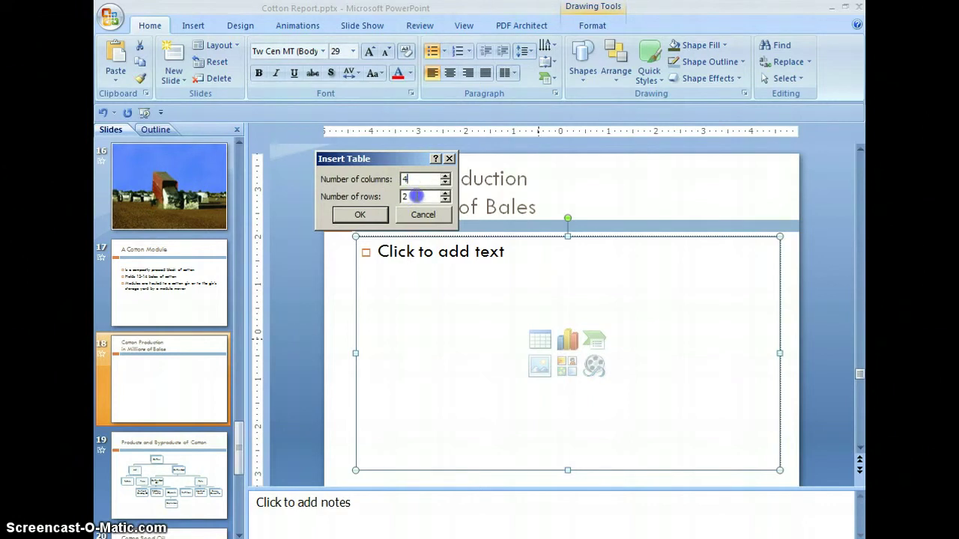
pyautogui.doubleClick(416, 195)
pyautogui.click(360, 215)
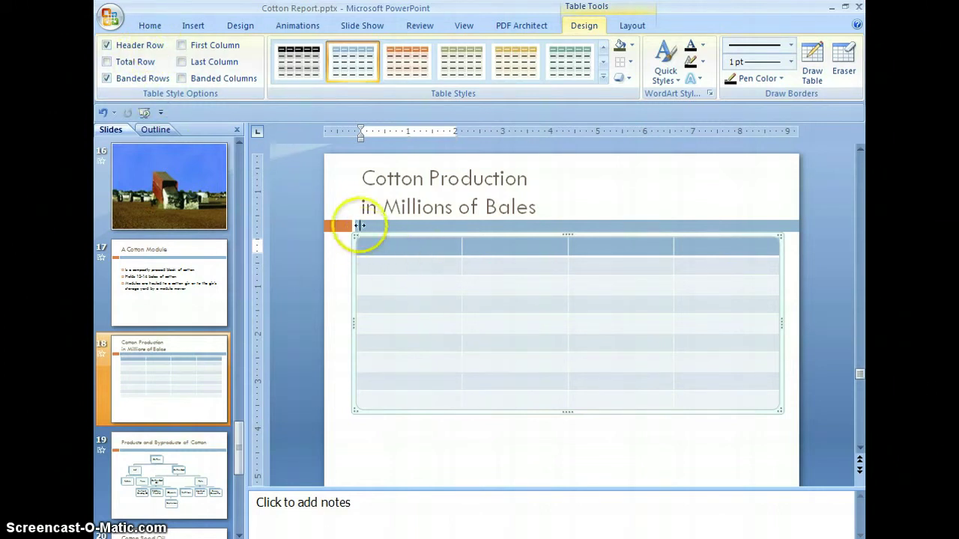
pyautogui.click(107, 46)
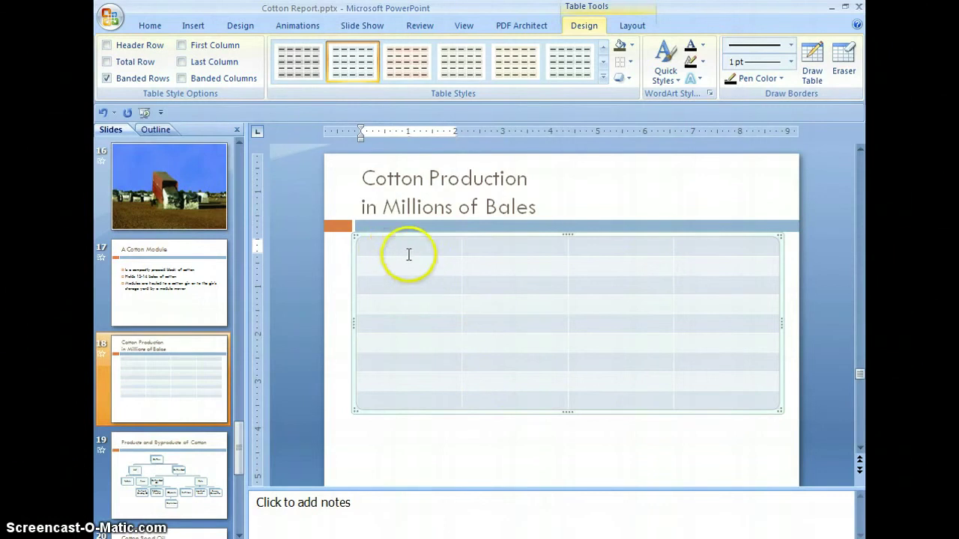
# Fill the table with state names and bale figures, from Texas 4.92 to Missouri 0.58 and from Arizona 0.57 to New Mexico 0.04.
pyautogui.click(382, 247)
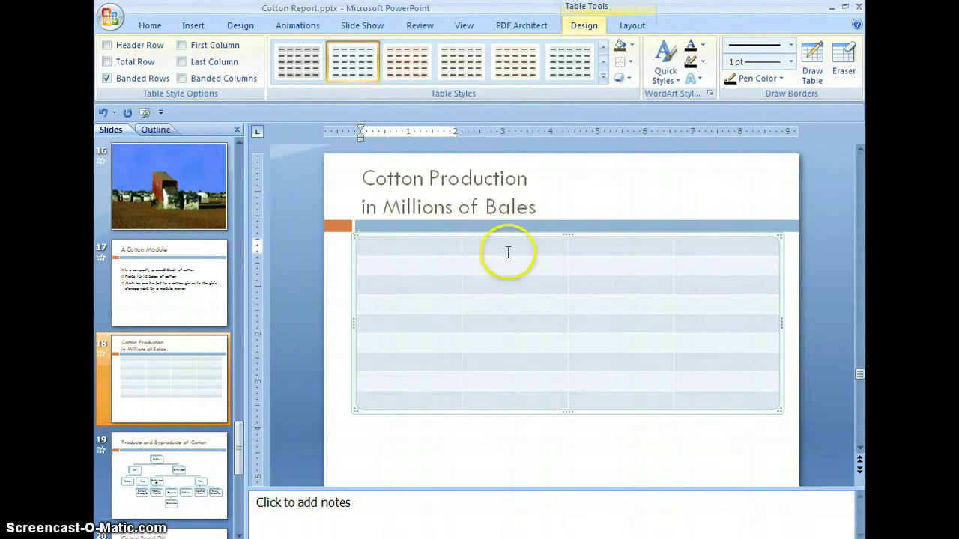
pyautogui.click(366, 245)
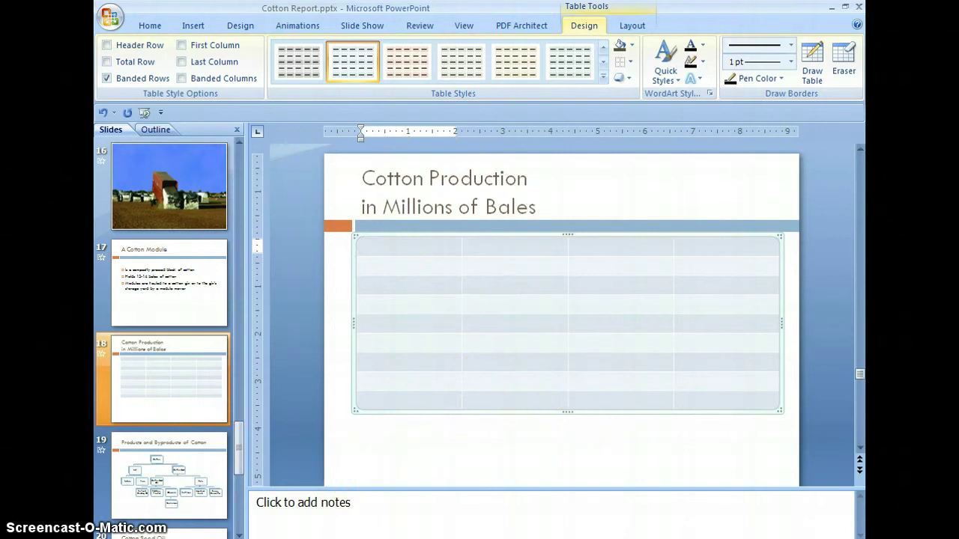
pyautogui.write('Texas\t4.92\tArizona\t0.57 Mississippi\t1.88\tAlabama\t0.57 Arkansas\t1.61\tOklahoma\t0.19 Georgia\t1.54\tSouth Carolina\t0.13 California\t1.41\tVirginia\t0.09 Tennessee\t0.79\tFlorida\t0.07 North Carolina\t0.78\tKansas\t0.06 Louisiana\t0.75\tNew Mexico\t0.04 Missouri\t0.58')
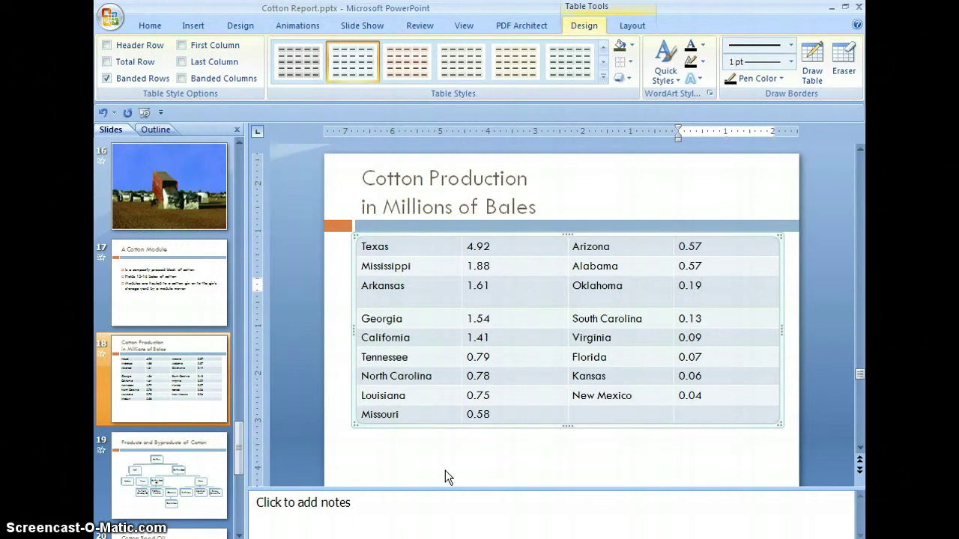
pyautogui.click(512, 322)
pyautogui.click(712, 180)
pyautogui.click(545, 345)
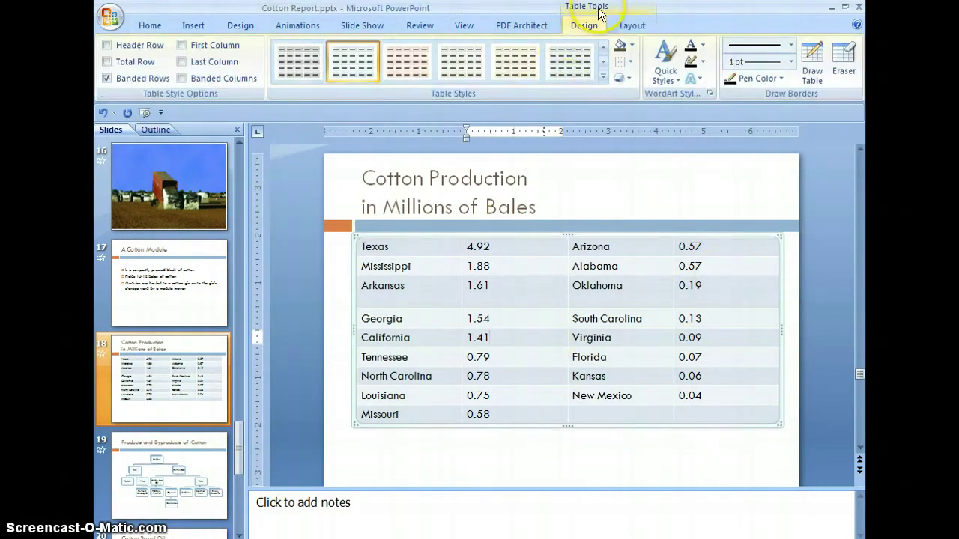
# Apply the teal Light table style in the first Light row, sixth column, to the cotton production table.
pyautogui.click(602, 78)
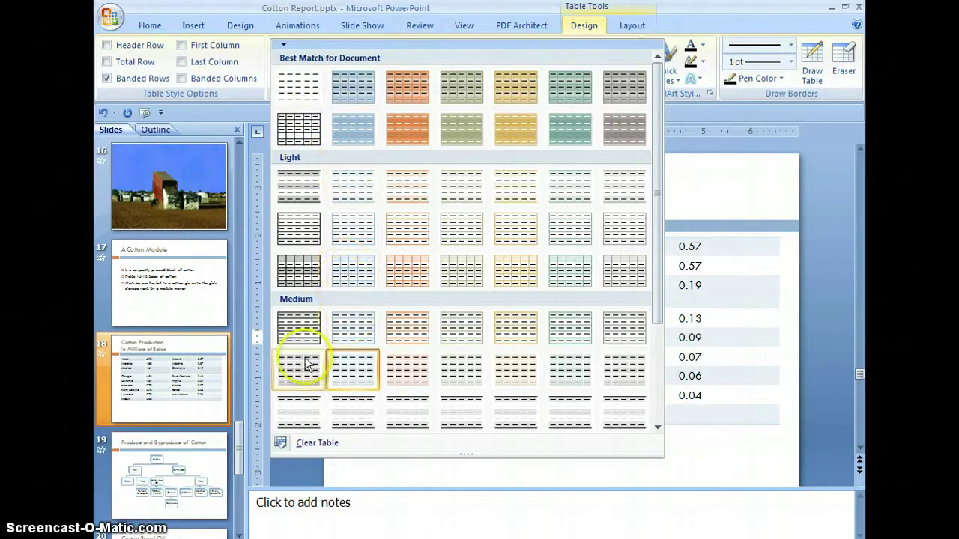
pyautogui.moveTo(659, 306); pyautogui.dragTo(650, 246)
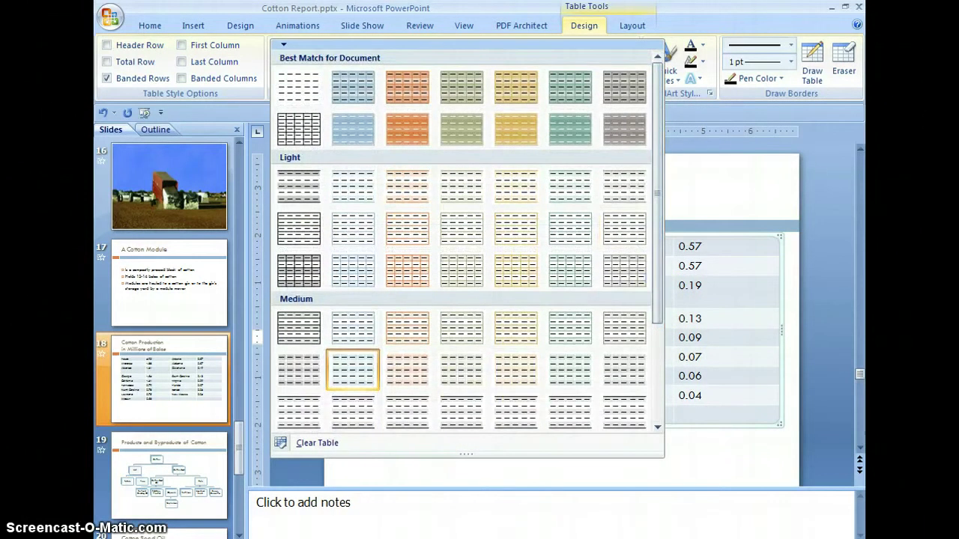
pyautogui.press('Escape')
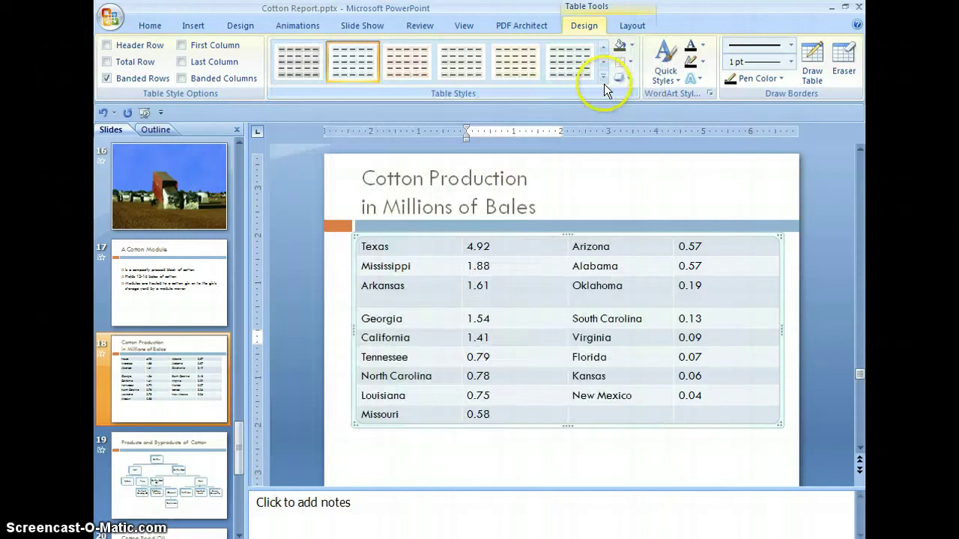
pyautogui.click(603, 80)
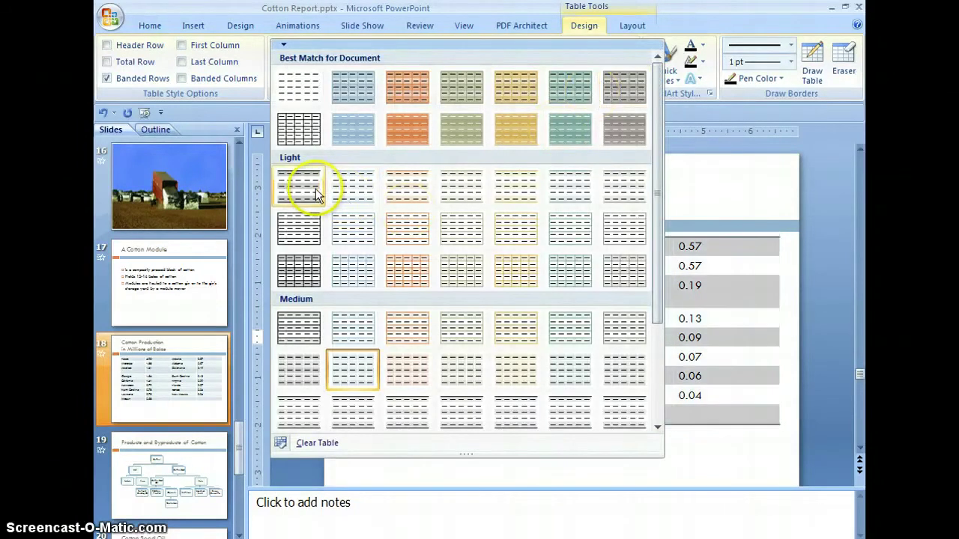
pyautogui.click(583, 190)
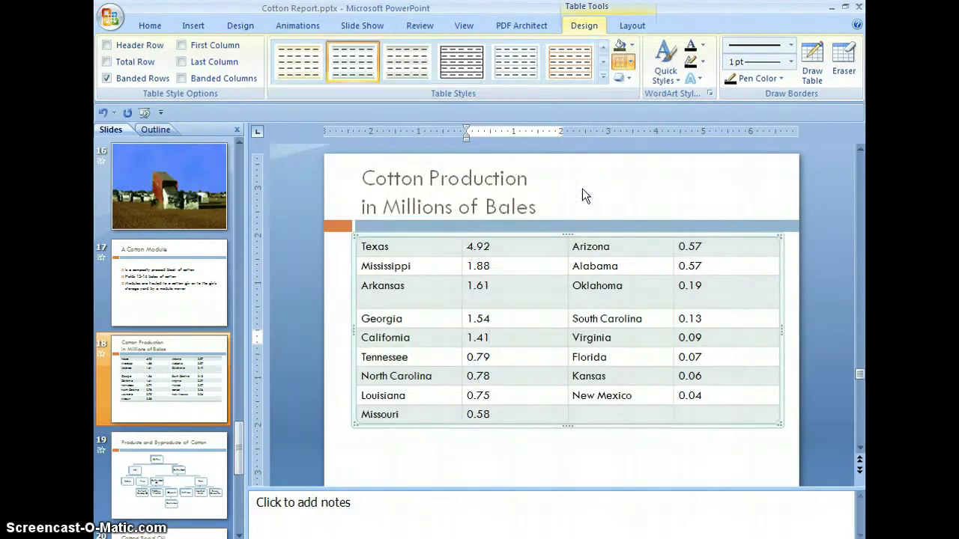
# Save the Cotton Report presentation with the restyled table.
pyautogui.click(299, 488)
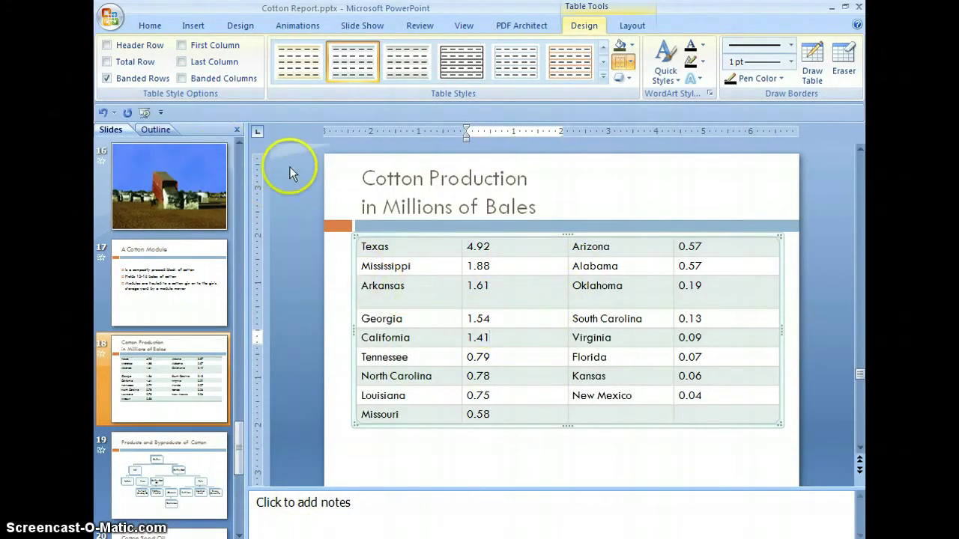
pyautogui.click(109, 18)
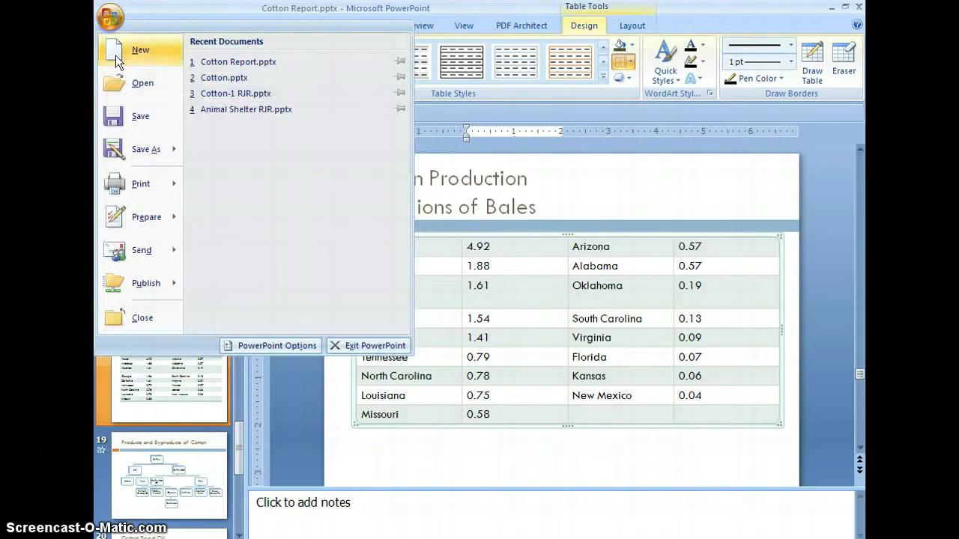
pyautogui.click(139, 118)
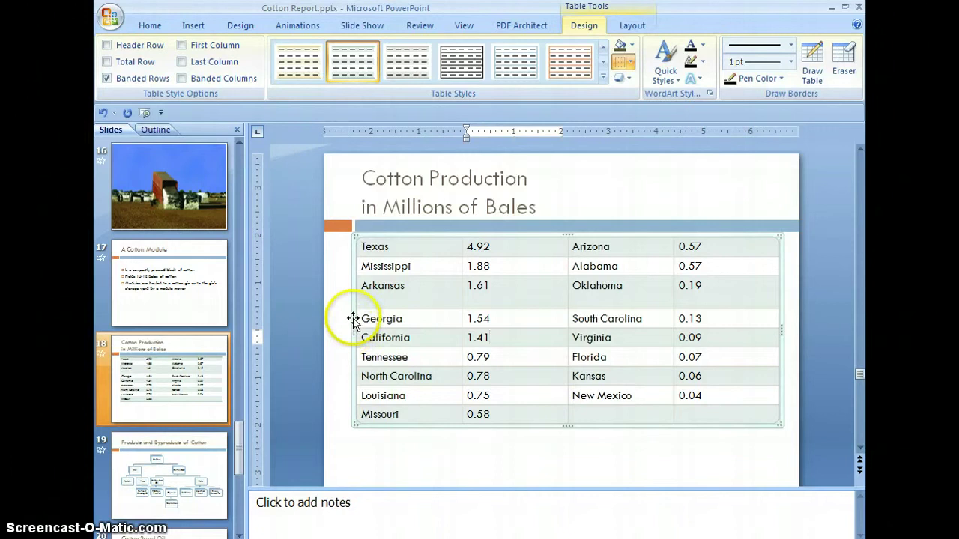
# Center the text in all cells of the table, placed slightly lower on the slide, and save the presentation.
pyautogui.moveTo(353, 319)
pyautogui.mouseDown()
pyautogui.moveTo(352, 279)
pyautogui.moveTo(353, 318)
pyautogui.mouseUp()
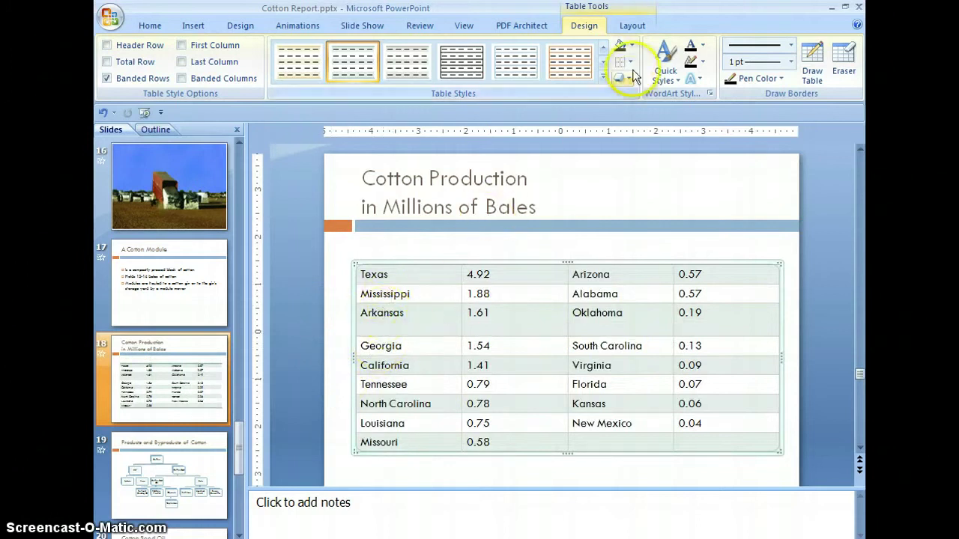
pyautogui.click(632, 28)
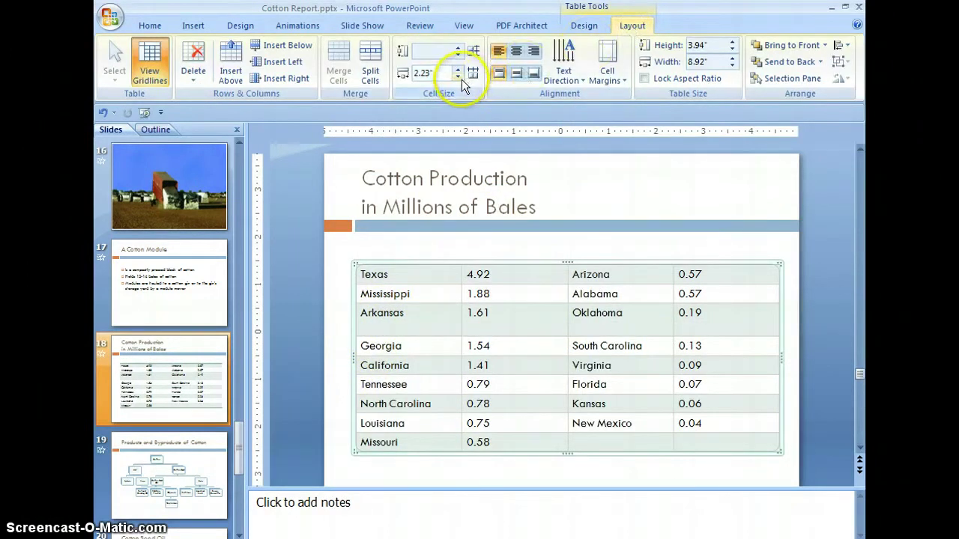
pyautogui.click(517, 50)
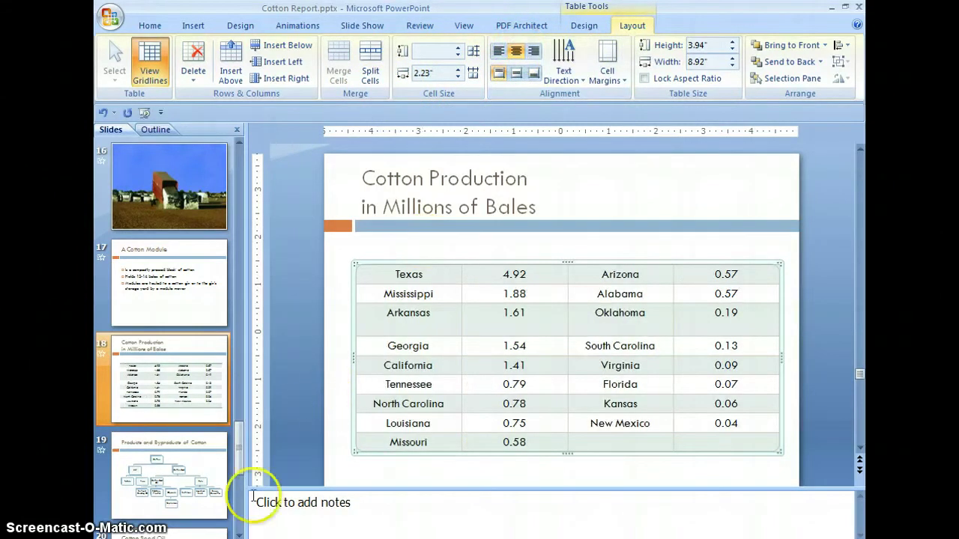
pyautogui.click(111, 18)
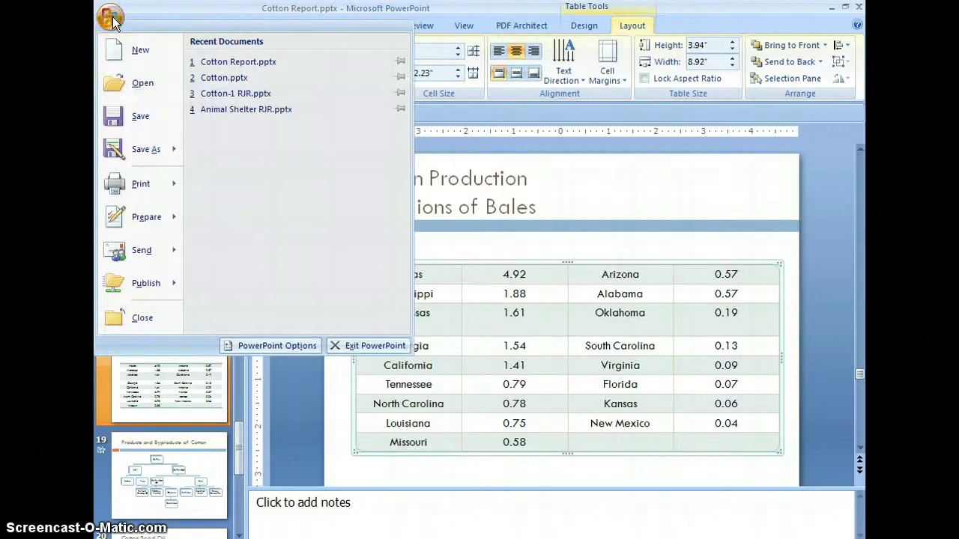
pyautogui.click(140, 113)
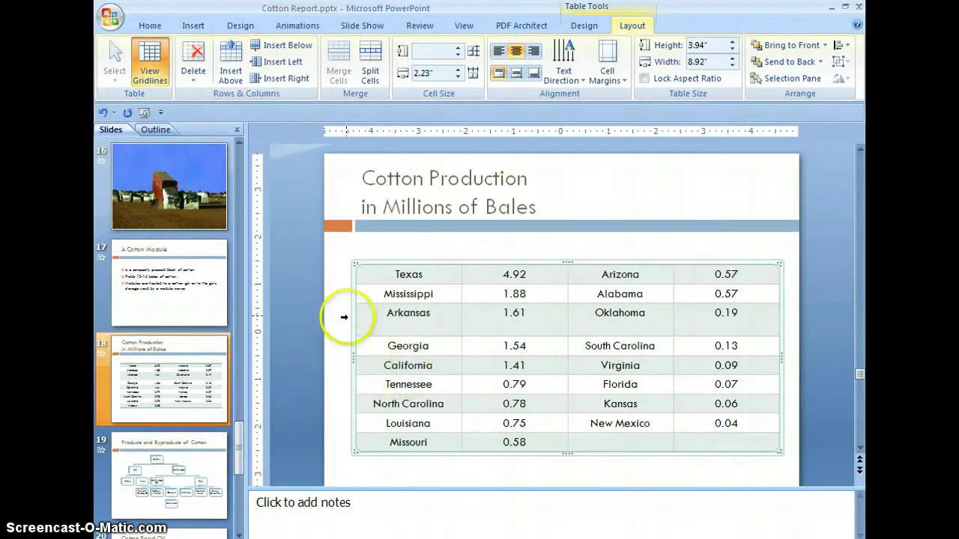
# Add a single merged row above the Texas row, reading "Data from the US Department of Agriculture".
pyautogui.click(364, 273)
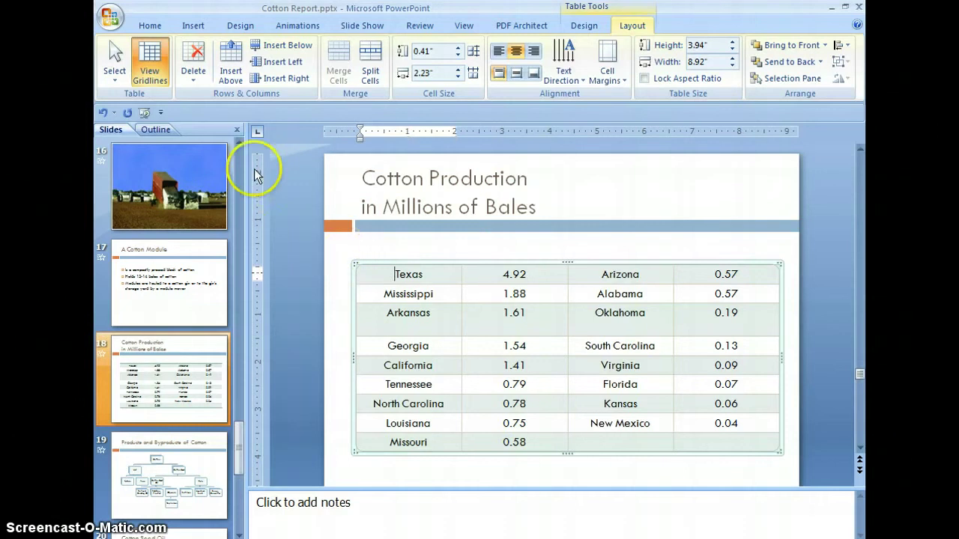
pyautogui.click(233, 55)
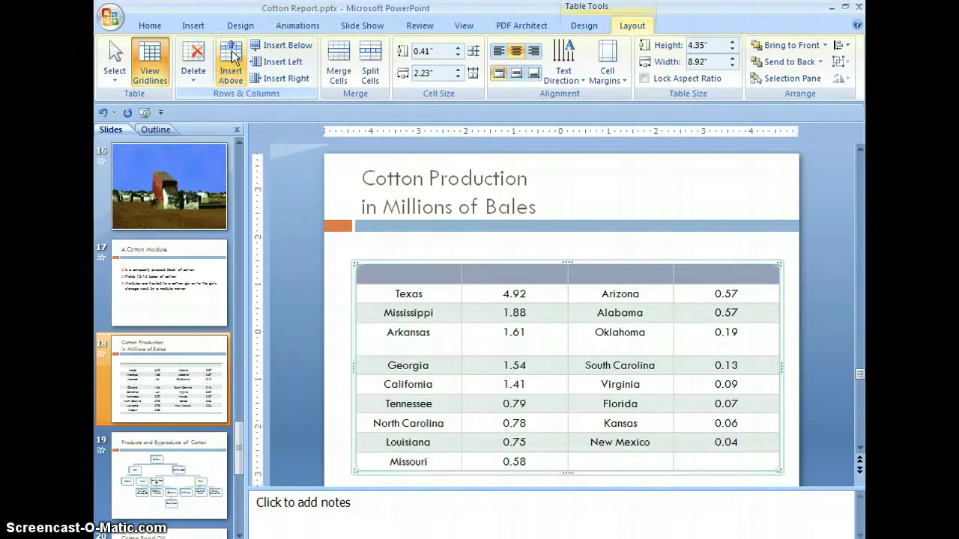
pyautogui.click(335, 64)
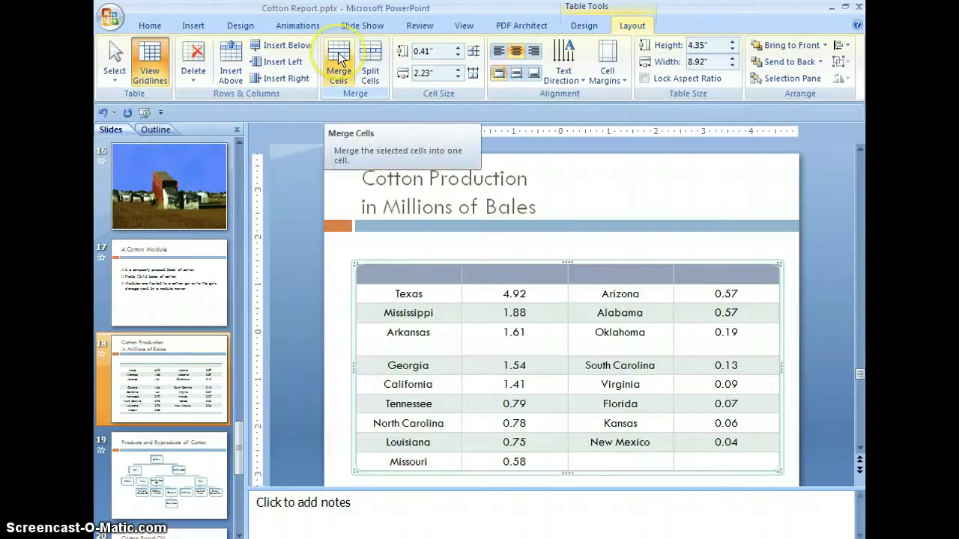
pyautogui.click(338, 58)
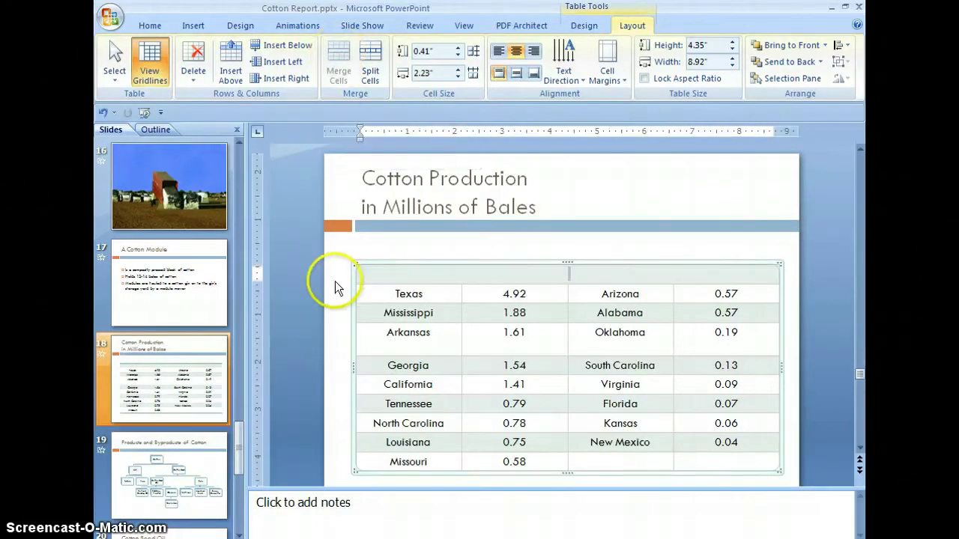
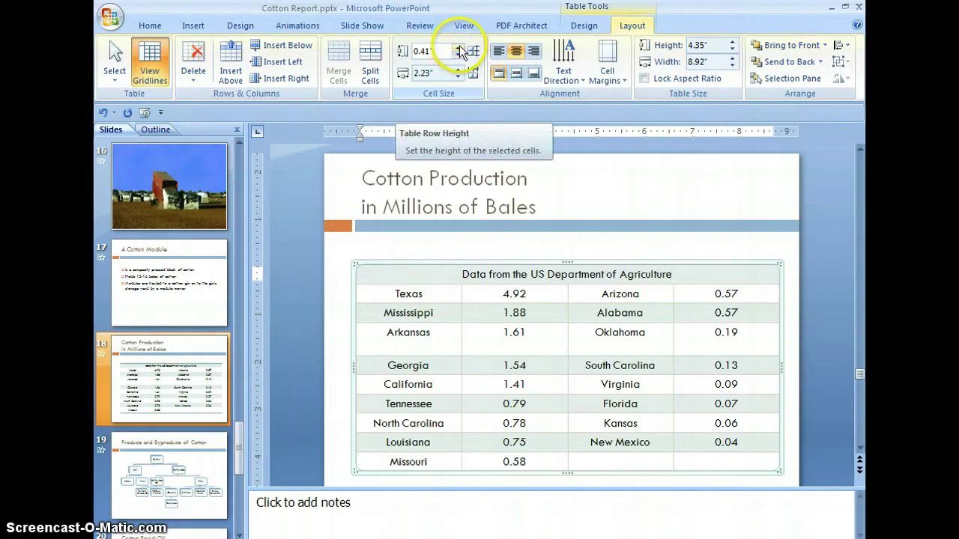
# Set the height of the merged title row to 0.75".
pyautogui.click(428, 52)
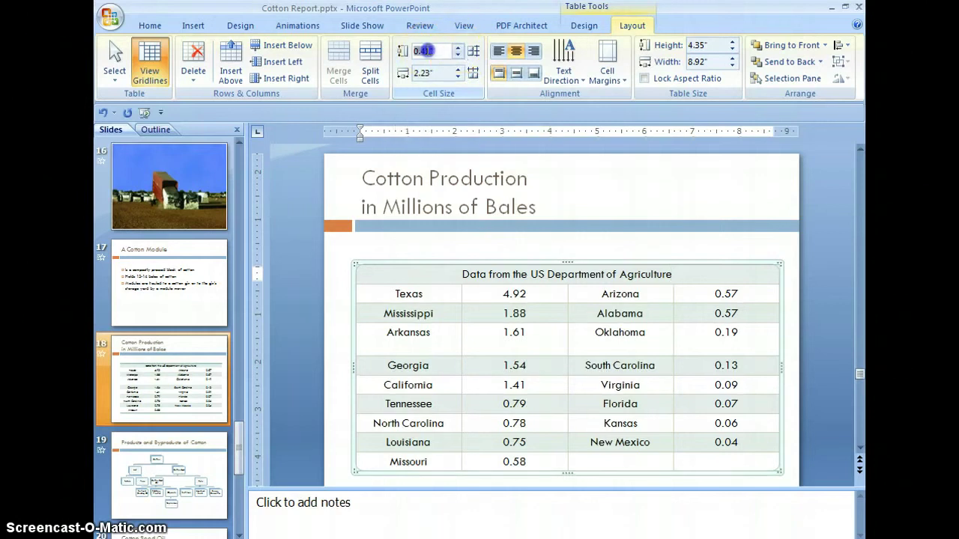
pyautogui.click(421, 51)
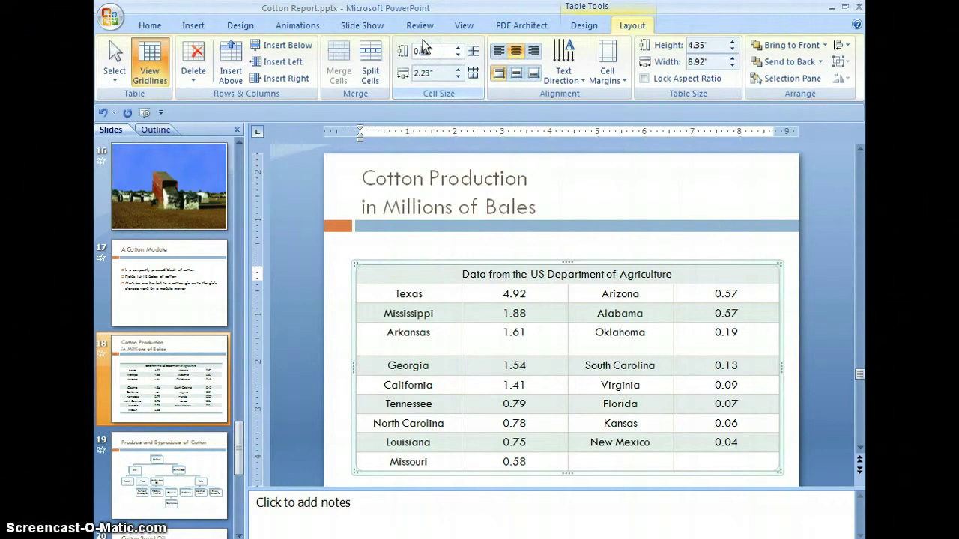
pyautogui.press('BackSpace')
pyautogui.press('BackSpace')
pyautogui.press('BackSpace')
pyautogui.press('BackSpace')
pyautogui.press('BackSpace')
pyautogui.write('0.75')
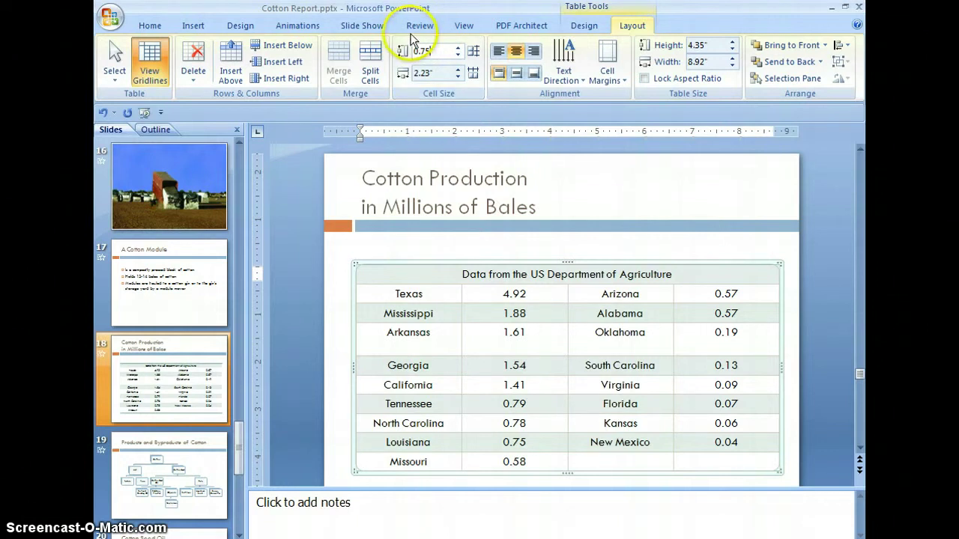
pyautogui.click(445, 272)
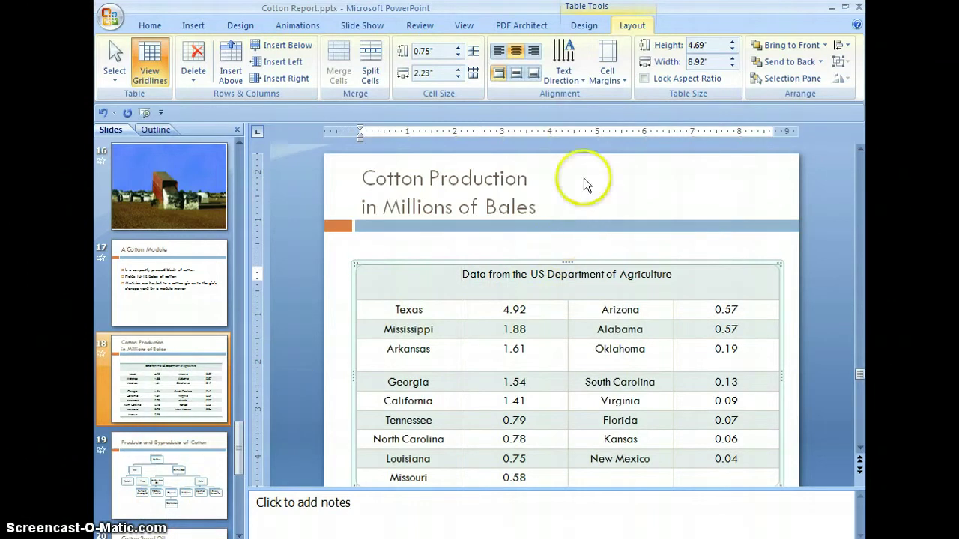
# Turn on the table's header row and fill it with the beige canvas texture, the second one in the first texture row.
pyautogui.click(595, 27)
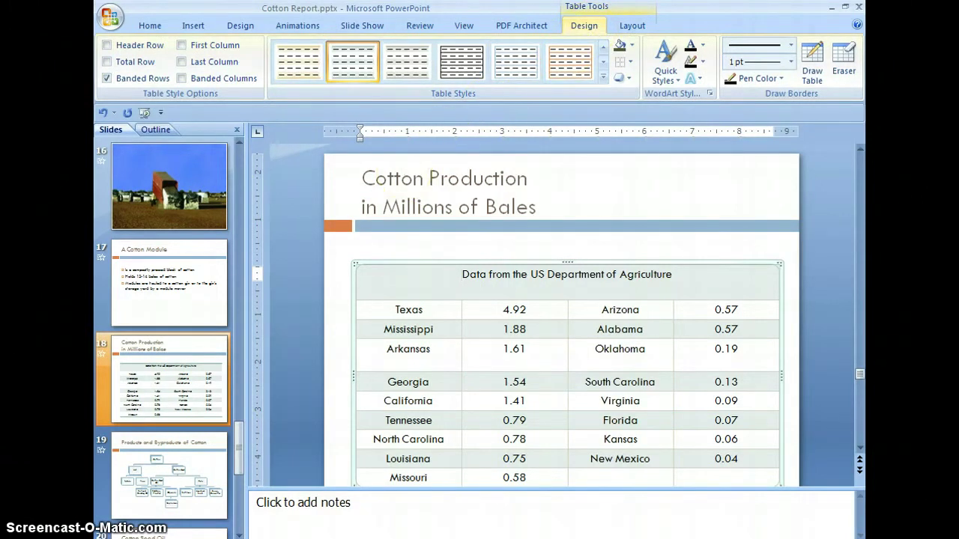
pyautogui.click(107, 46)
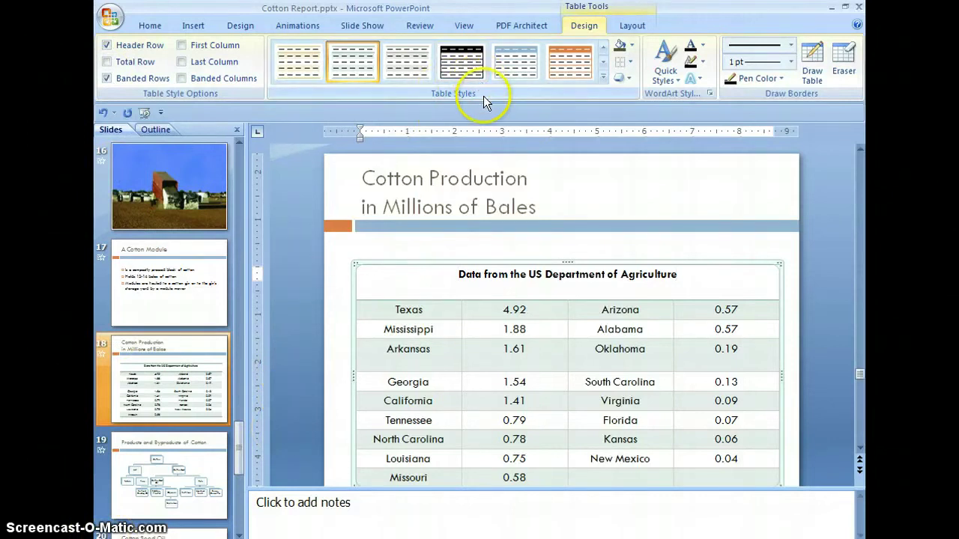
pyautogui.click(633, 45)
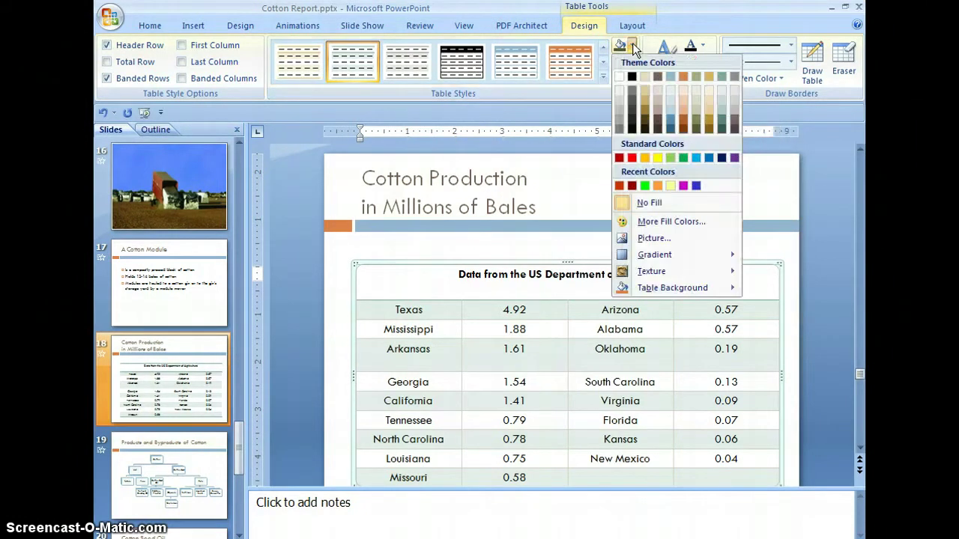
pyautogui.click(653, 272)
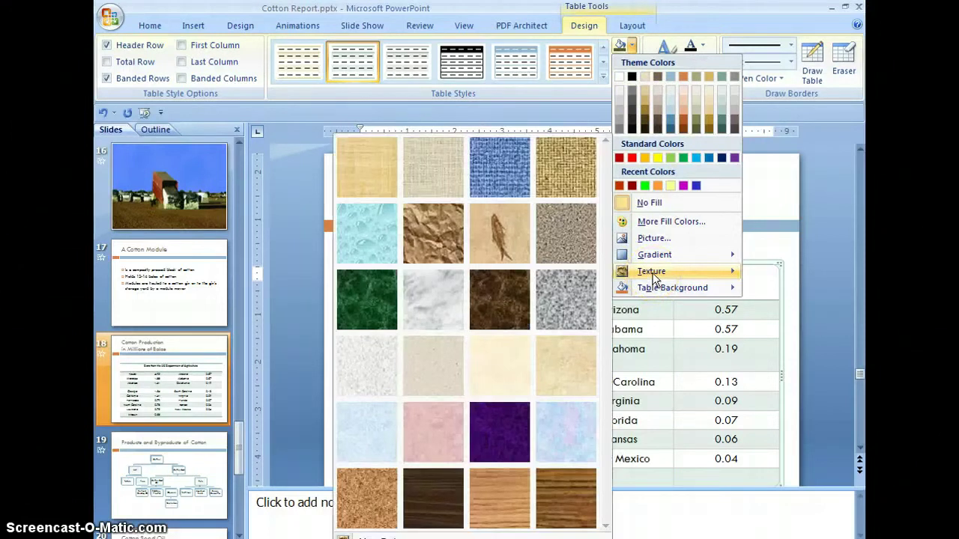
pyautogui.click(565, 167)
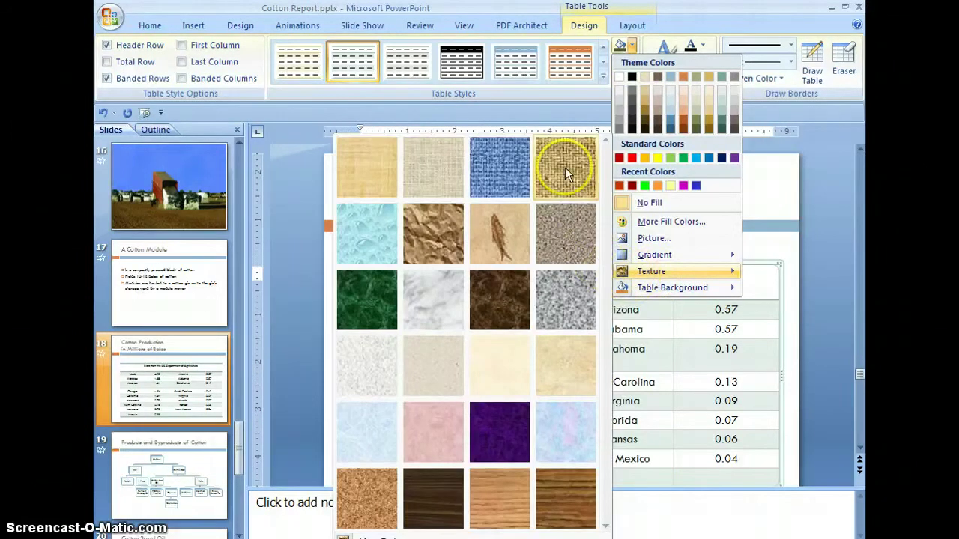
pyautogui.click(631, 47)
pyautogui.click(631, 46)
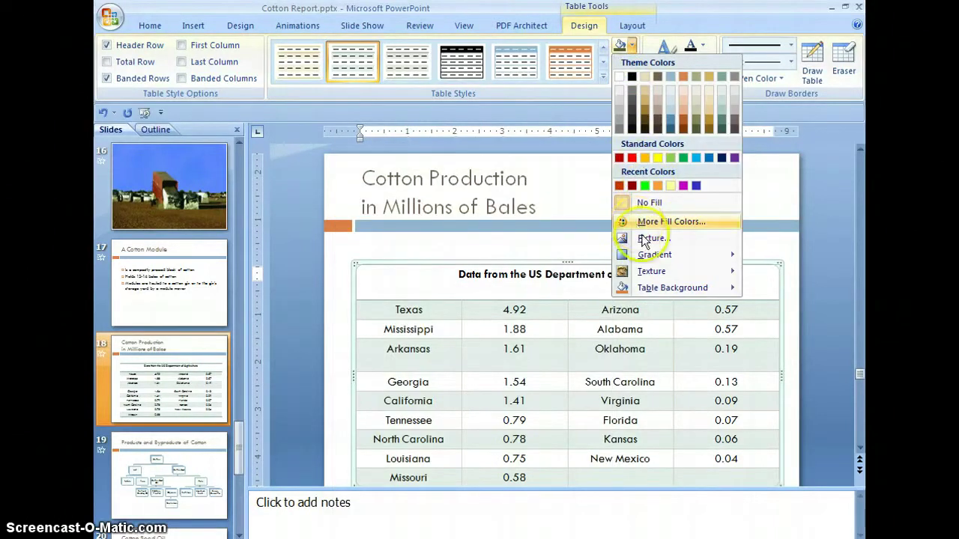
pyautogui.moveTo(649, 274)
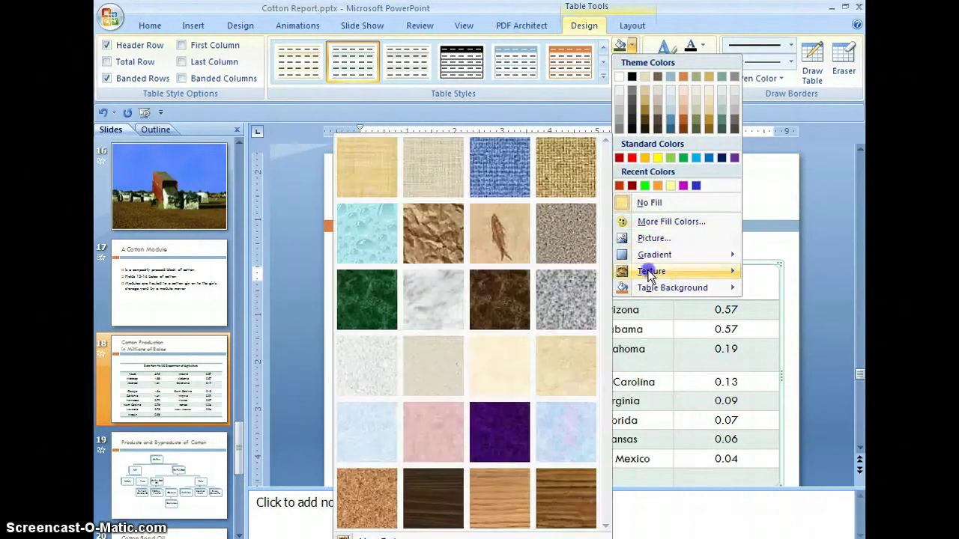
pyautogui.click(429, 167)
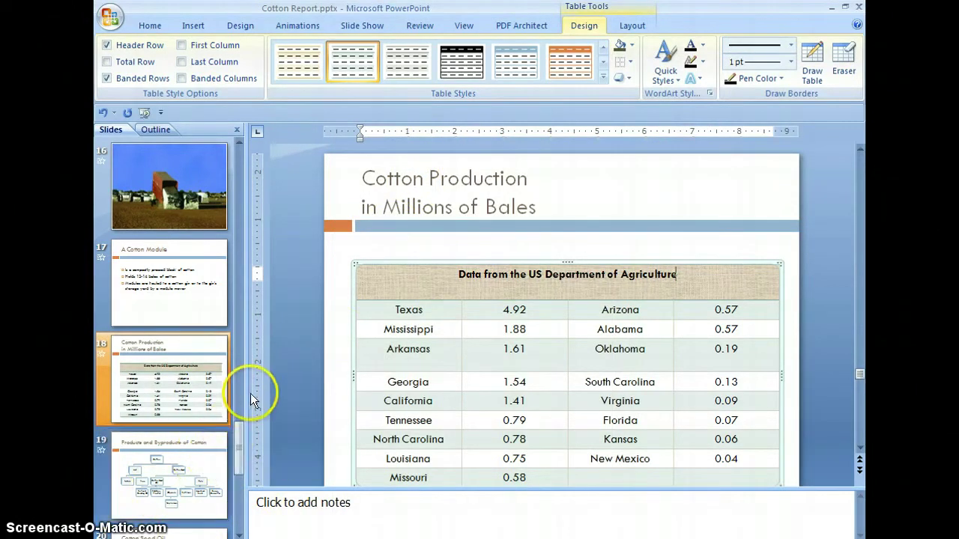
# Apply the Title Only layout to slide 20, "Cotton Seed Oil".
pyautogui.click(239, 438)
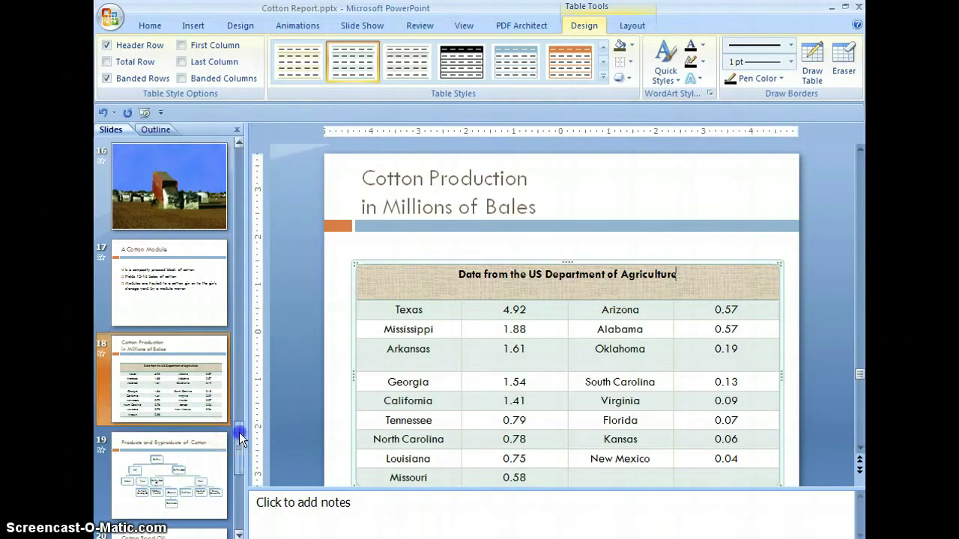
pyautogui.scroll(-1, 235, 455)
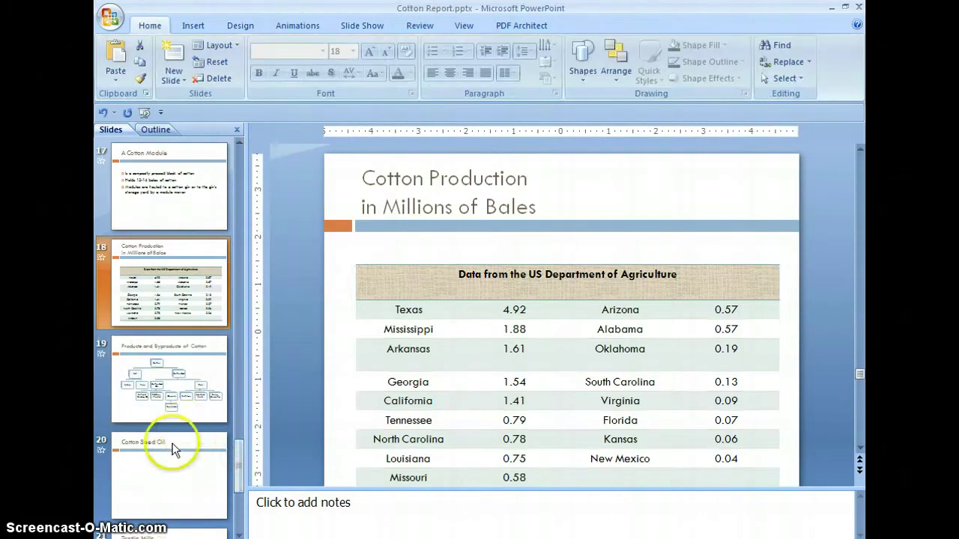
pyautogui.click(159, 473)
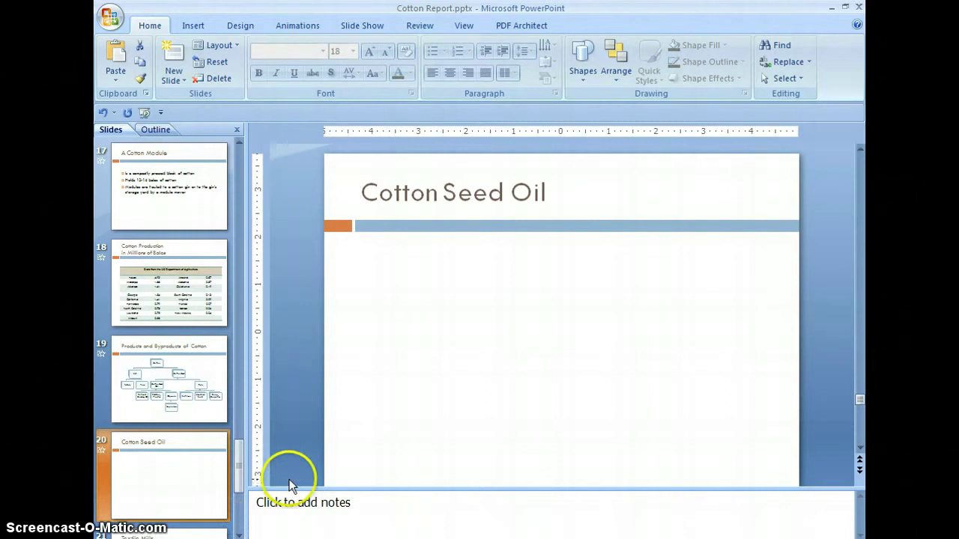
pyautogui.click(549, 327)
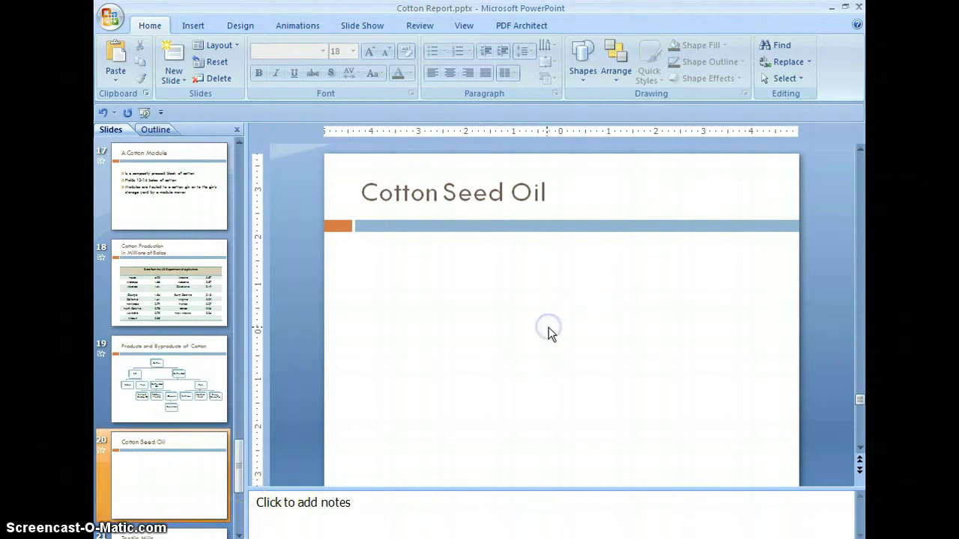
pyautogui.click(477, 291)
pyautogui.click(238, 44)
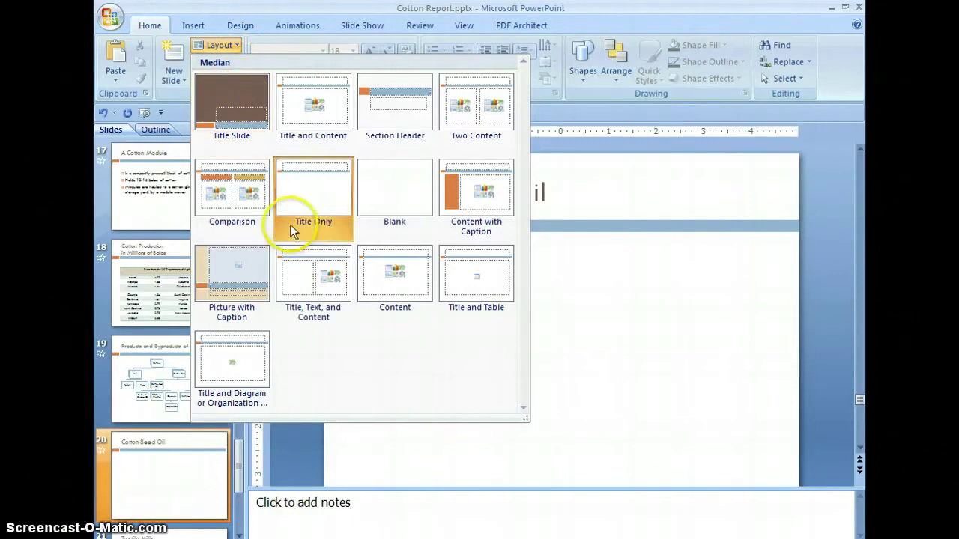
pyautogui.click(320, 189)
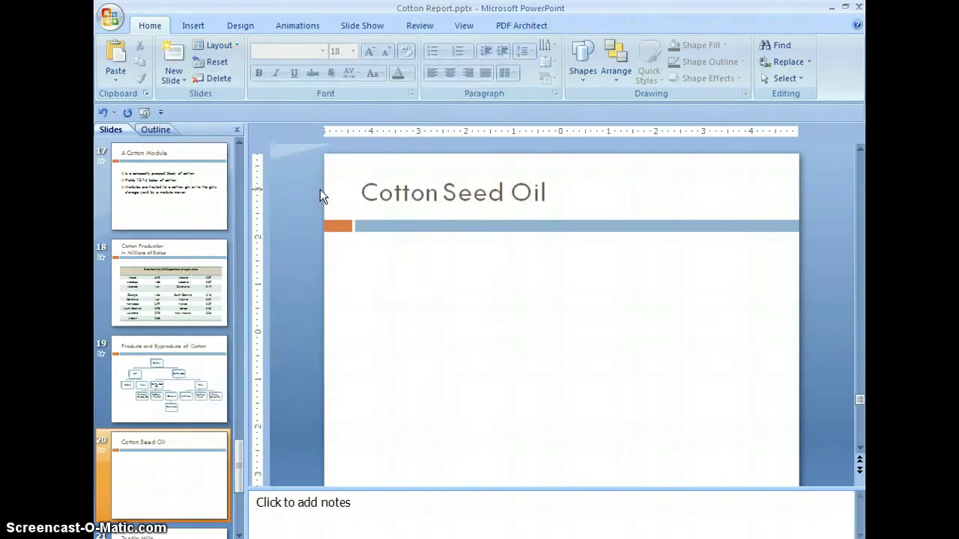
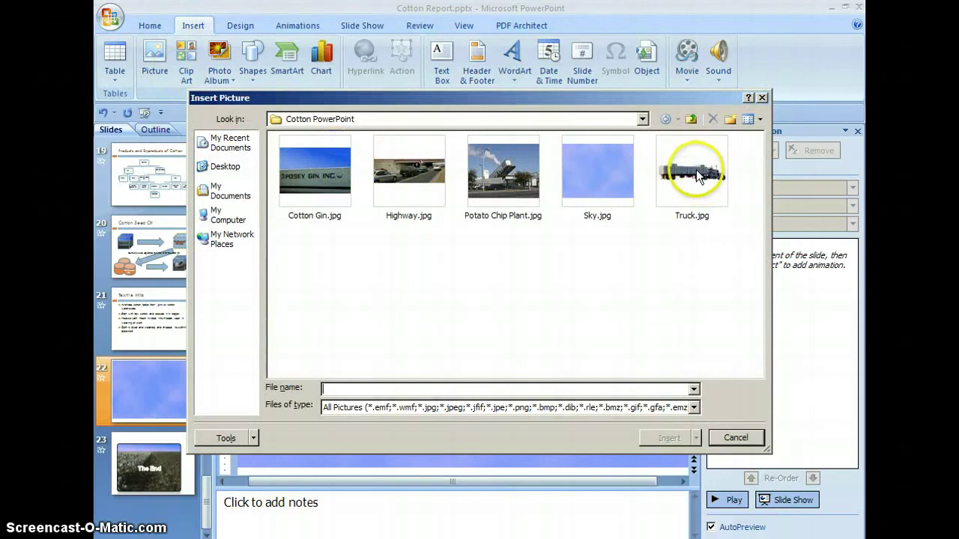
# Insert the picture Truck.jpg on slide 22, the sky background slide, and place it in the slide's lower half.
pyautogui.click(697, 174)
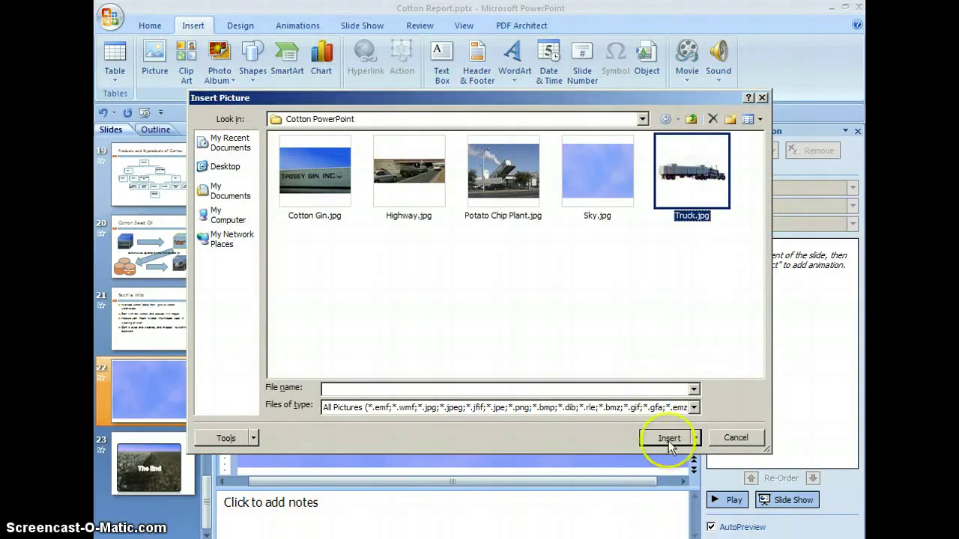
pyautogui.click(669, 439)
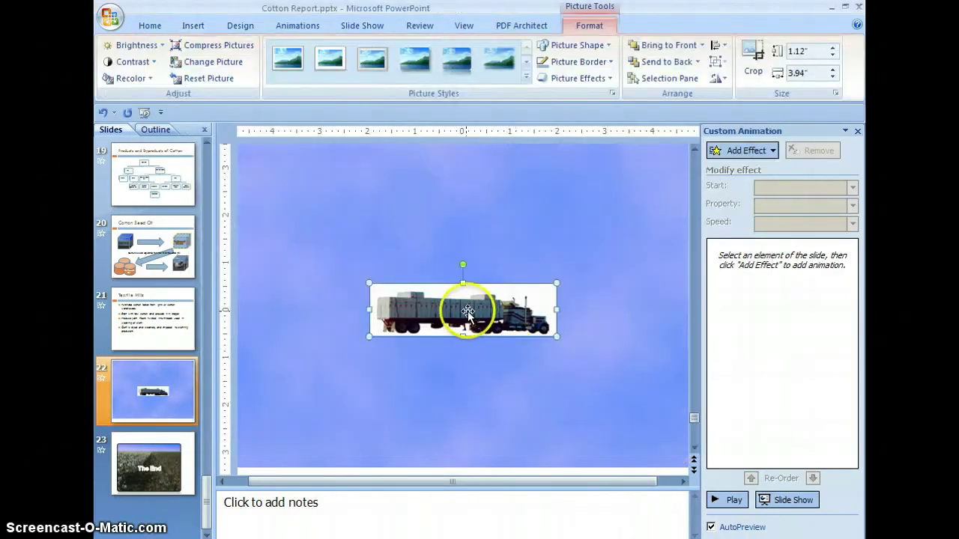
pyautogui.moveTo(467, 313); pyautogui.dragTo(457, 384)
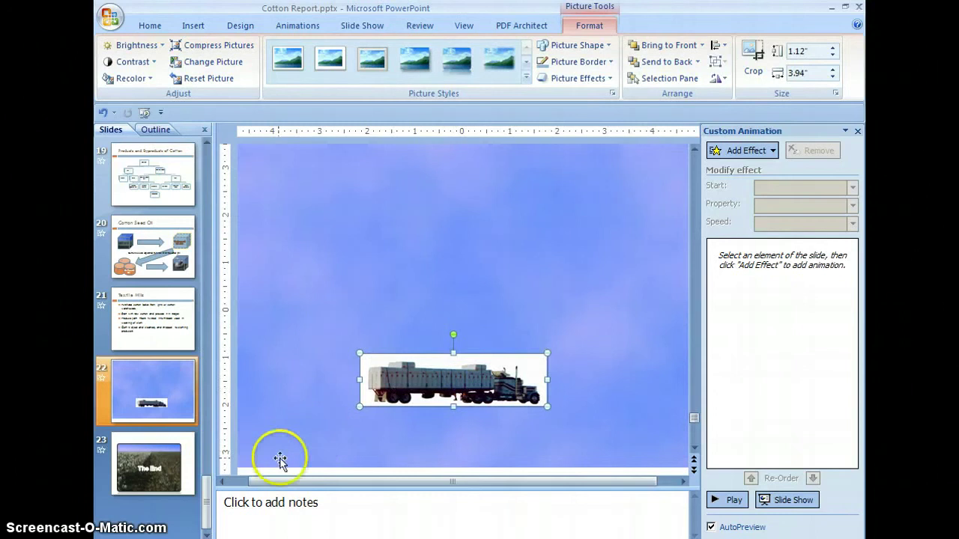
# Insert the picture Highway.jpg on slide 22 and place it along the bottom edge of the slide.
pyautogui.click(193, 26)
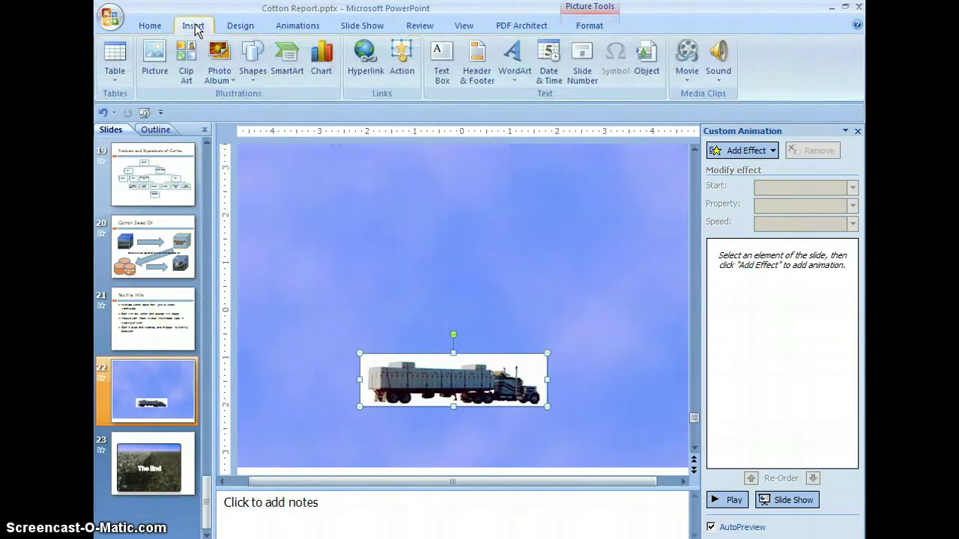
pyautogui.click(154, 60)
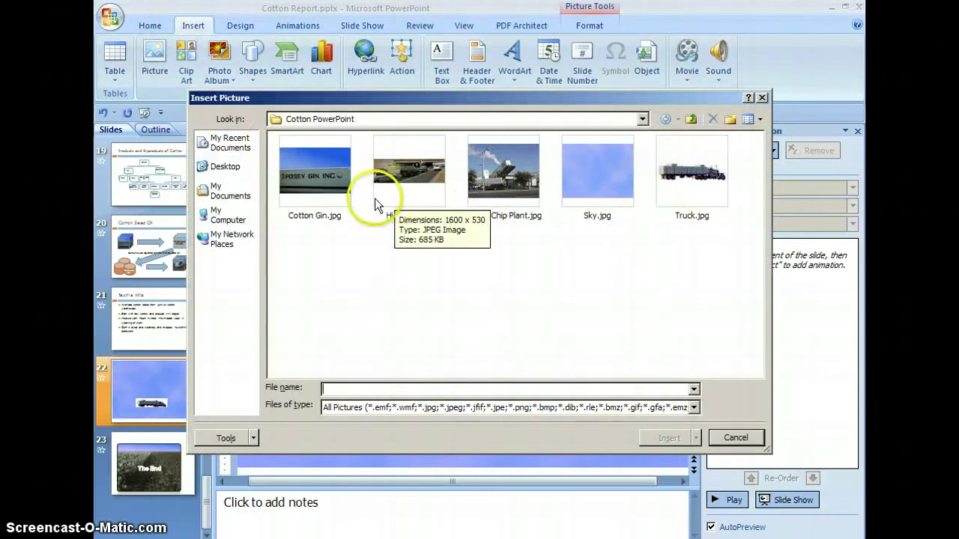
pyautogui.click(411, 180)
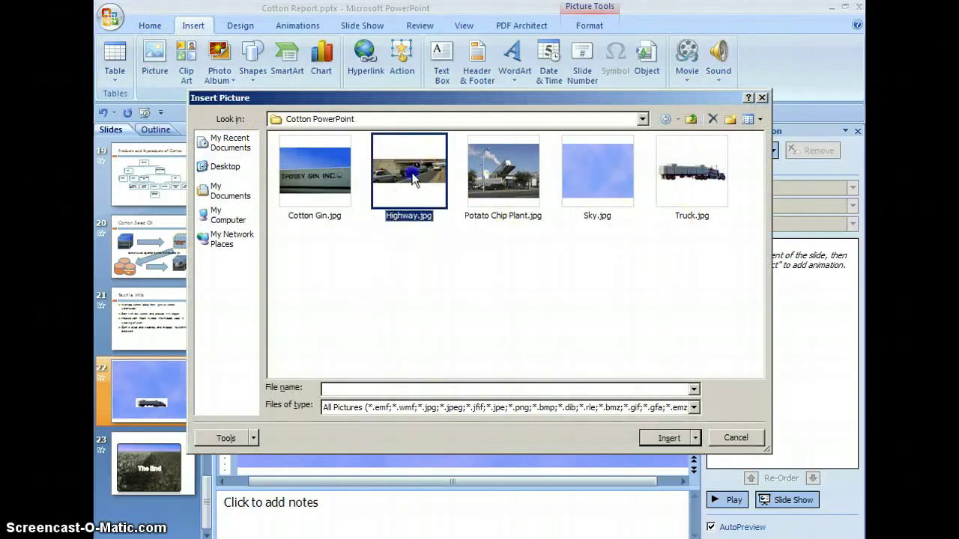
pyautogui.click(675, 440)
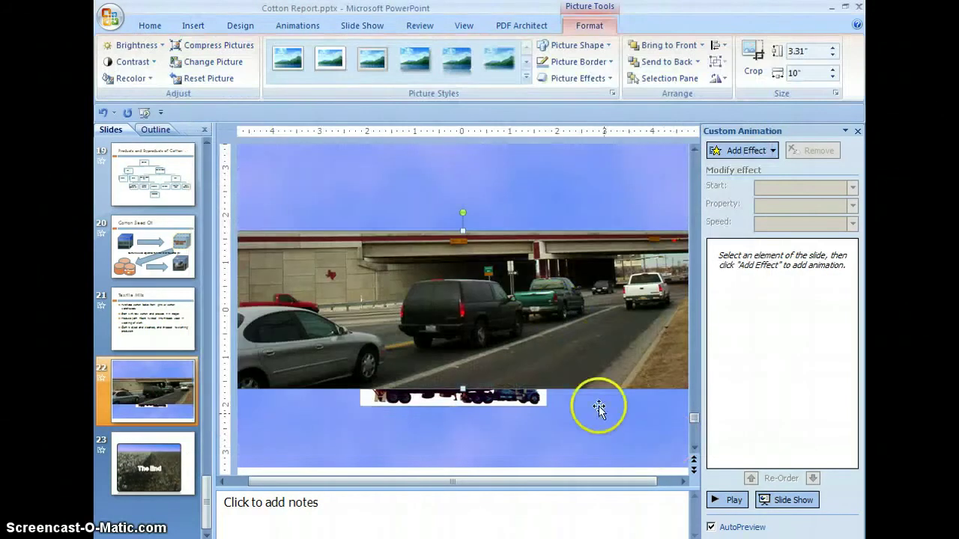
pyautogui.moveTo(450, 240); pyautogui.dragTo(442, 321)
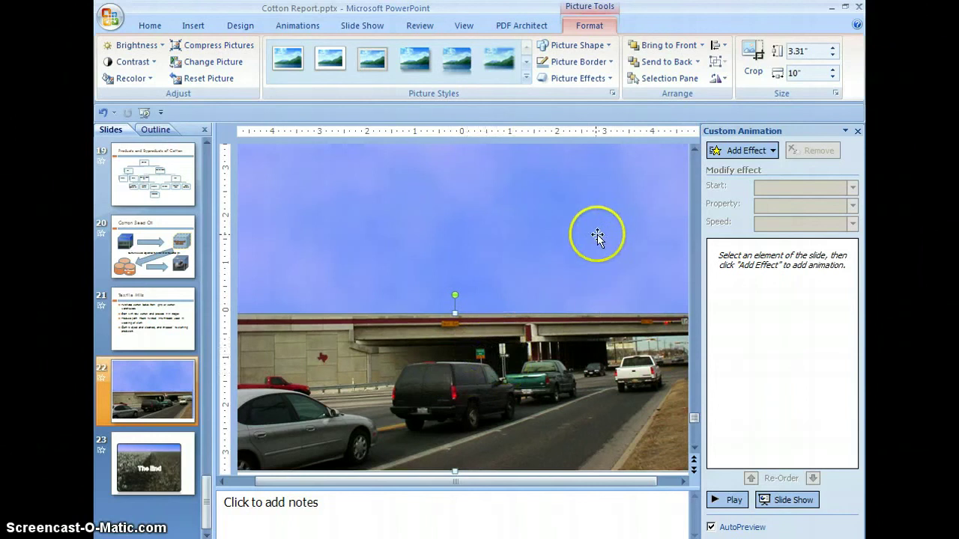
# Send the highway picture backward one level so it sits behind the truck but in front of the sky.
pyautogui.click(699, 62)
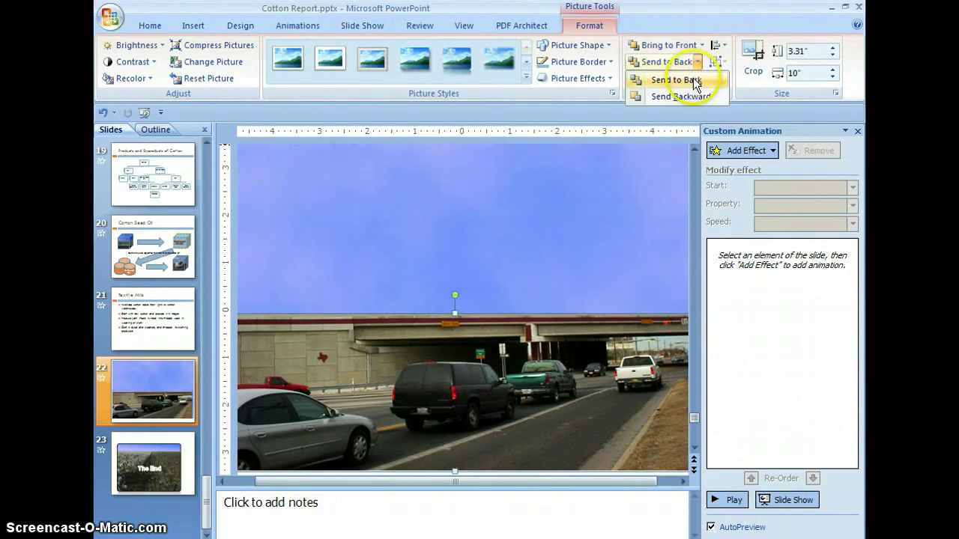
pyautogui.click(695, 81)
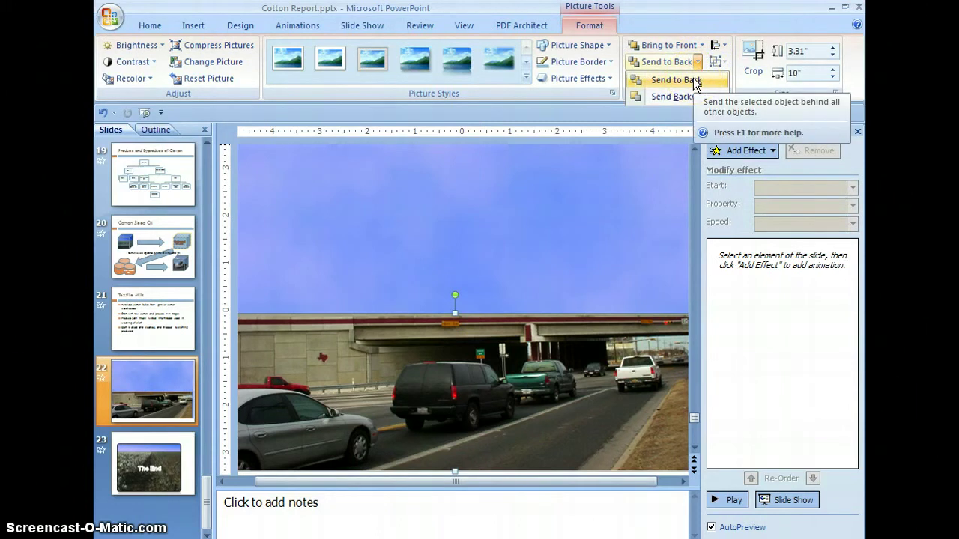
pyautogui.click(688, 96)
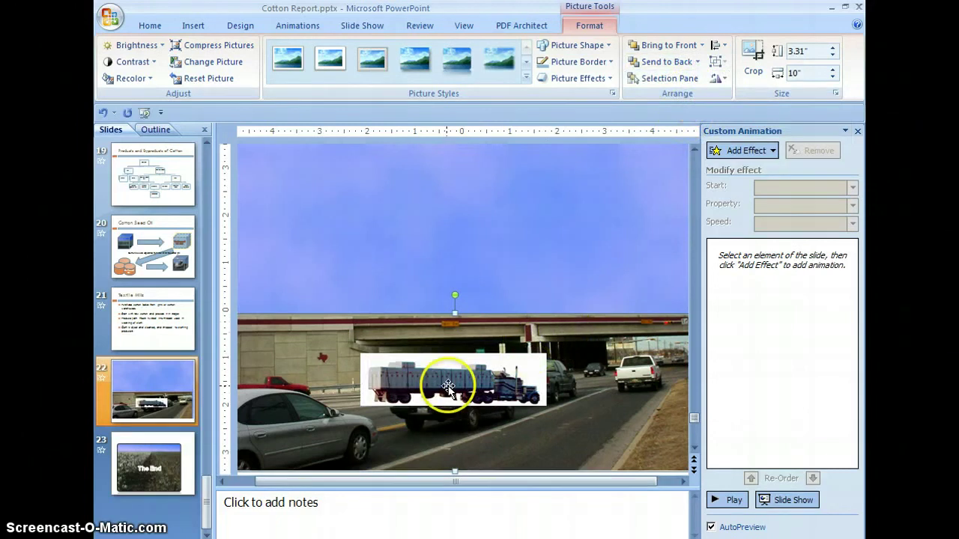
# Move the truck to the left end of the overpass and send it backward so its wheels sit behind the bridge rail.
pyautogui.moveTo(447, 387); pyautogui.dragTo(319, 298)
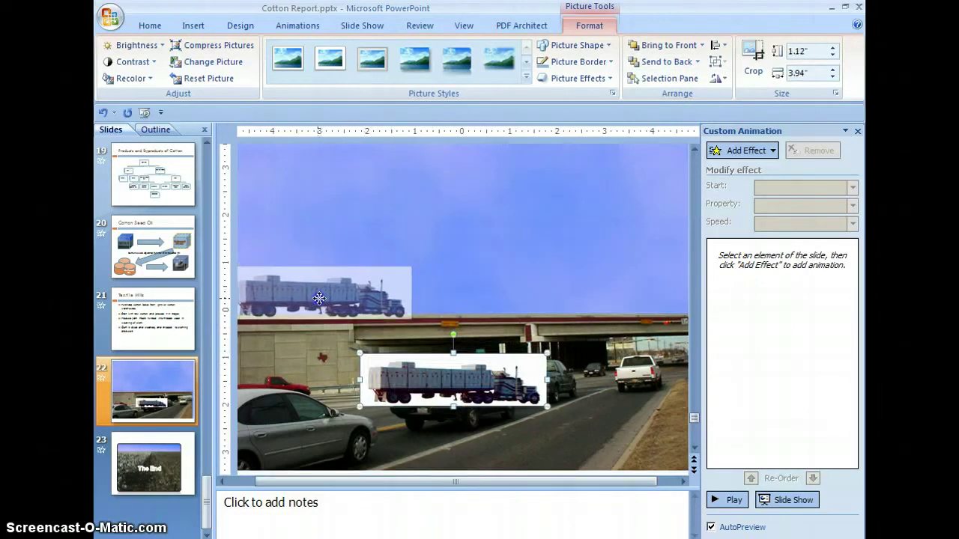
pyautogui.moveTo(319, 298); pyautogui.dragTo(312, 301)
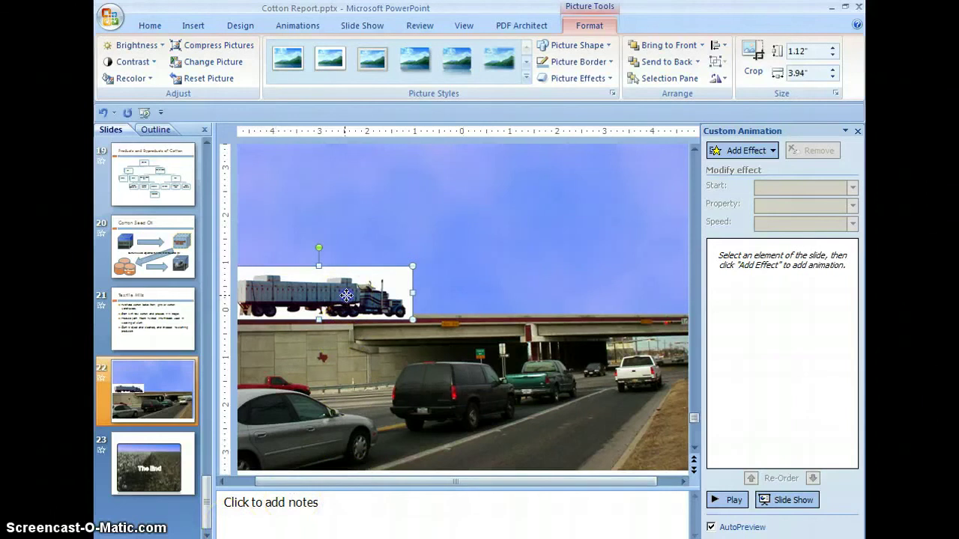
pyautogui.click(698, 62)
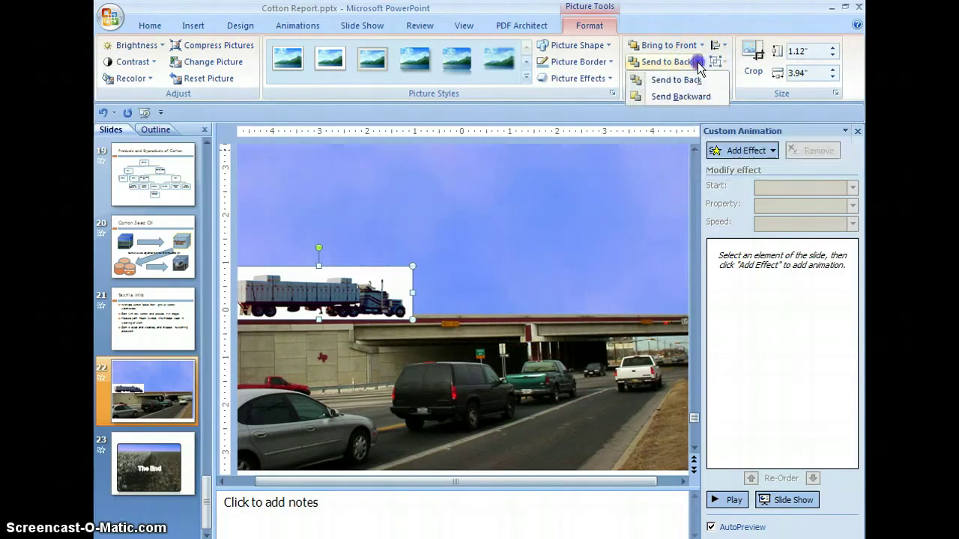
pyautogui.click(680, 95)
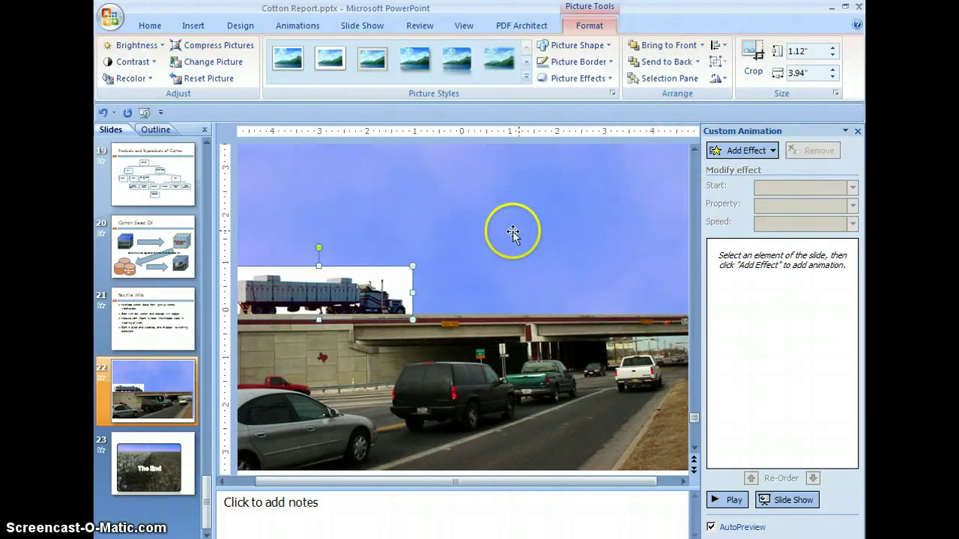
pyautogui.moveTo(341, 289); pyautogui.dragTo(373, 320)
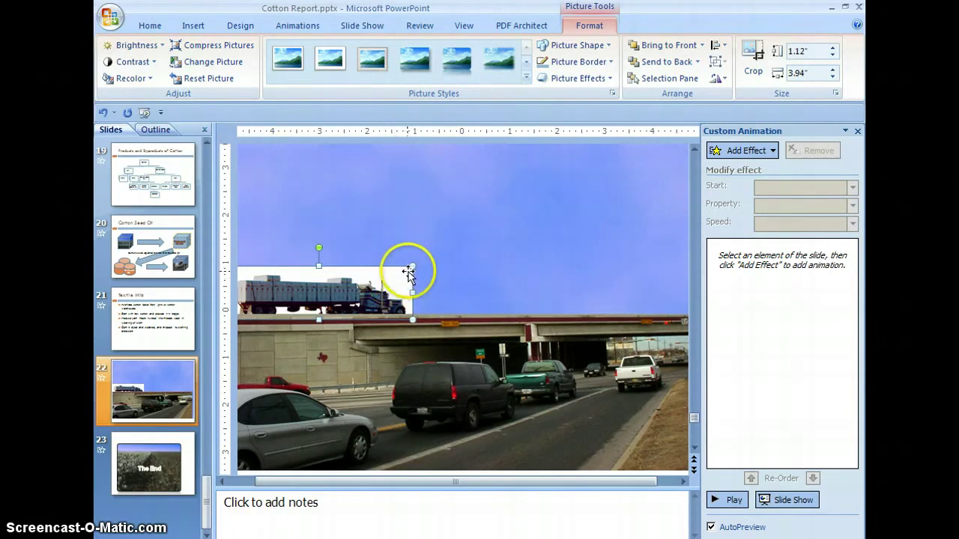
# Make the truck picture's white background transparent.
pyautogui.click(150, 79)
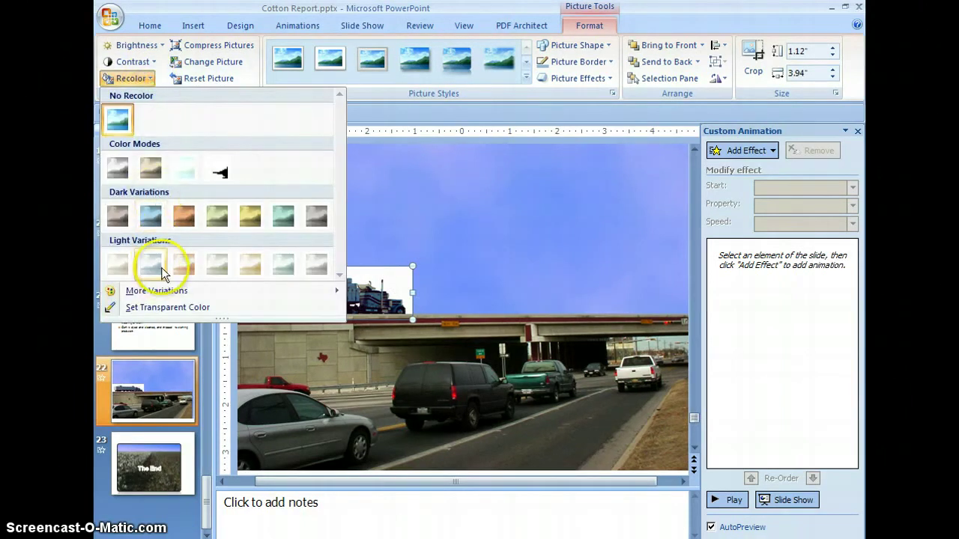
pyautogui.click(177, 309)
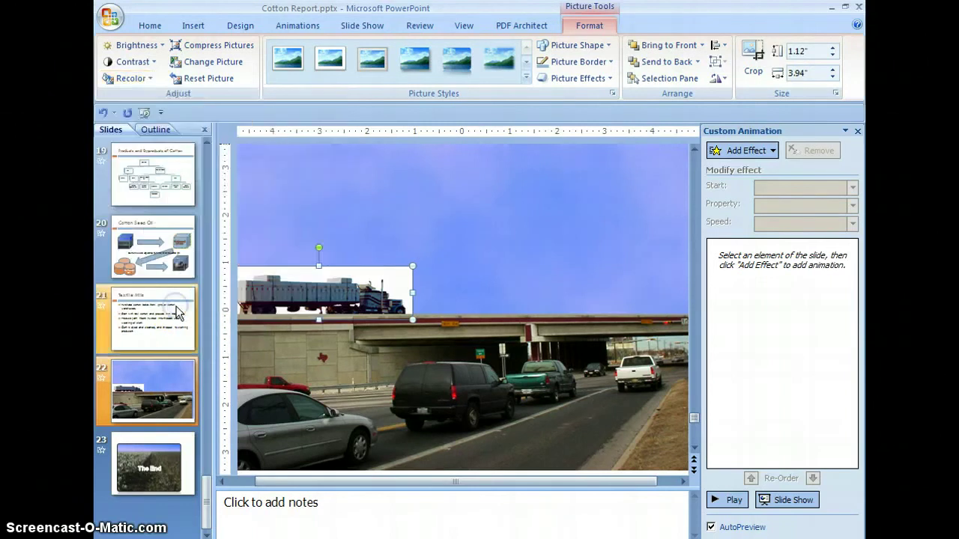
pyautogui.click(403, 281)
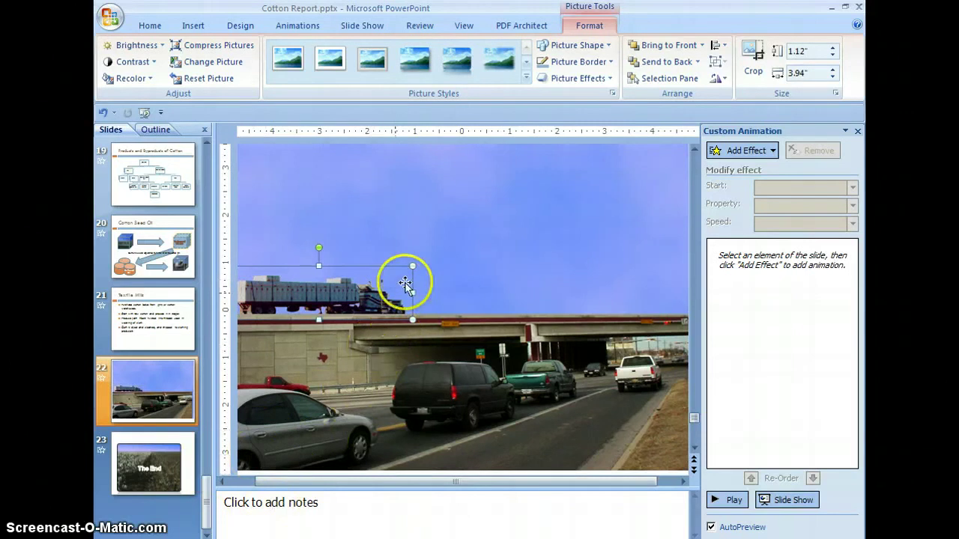
pyautogui.click(475, 276)
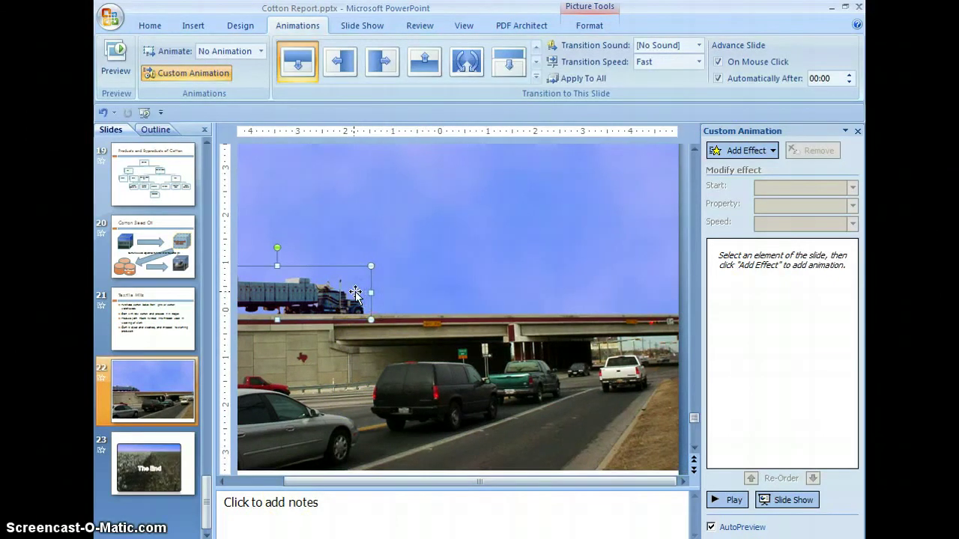
# Animate the truck with a custom line motion path running horizontally along the overpass to just beyond the slide's right edge.
pyautogui.click(774, 150)
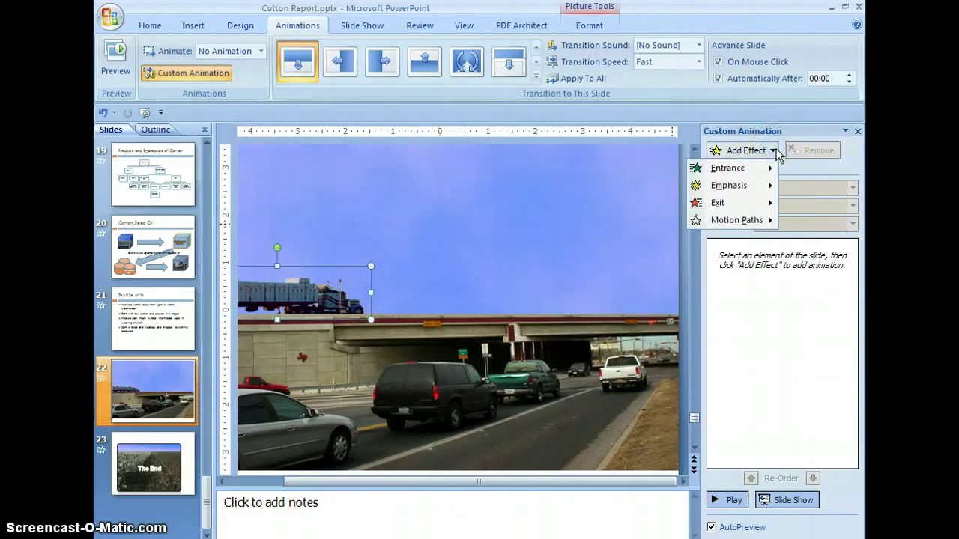
pyautogui.click(742, 222)
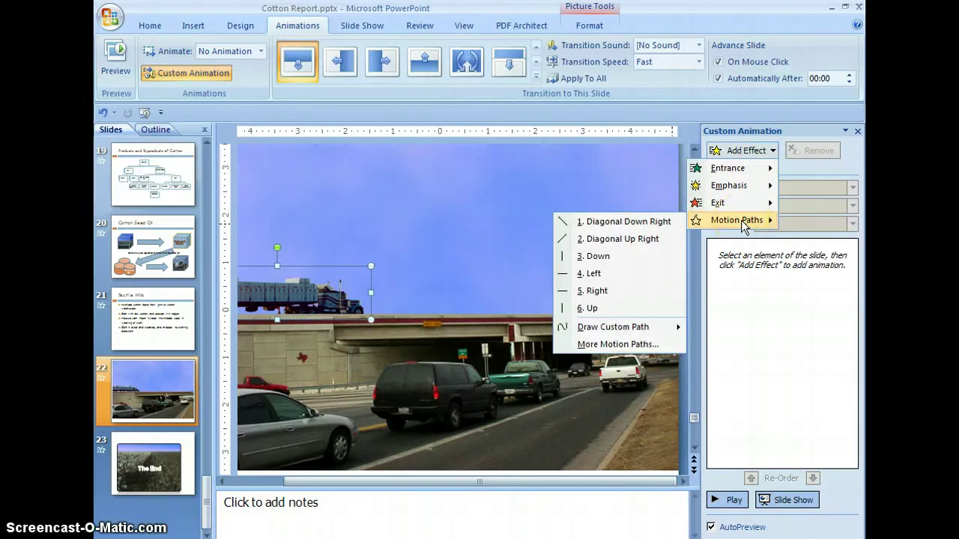
pyautogui.click(560, 328)
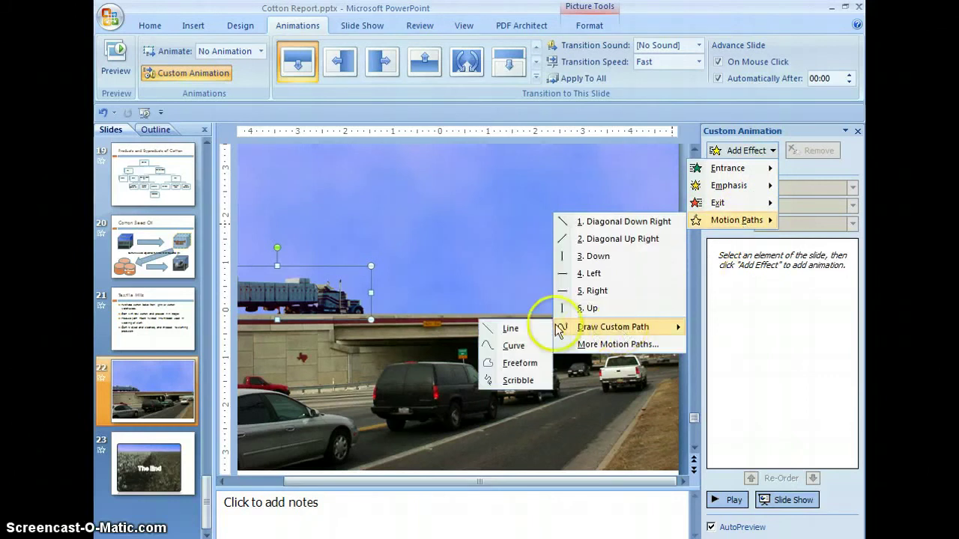
pyautogui.click(510, 329)
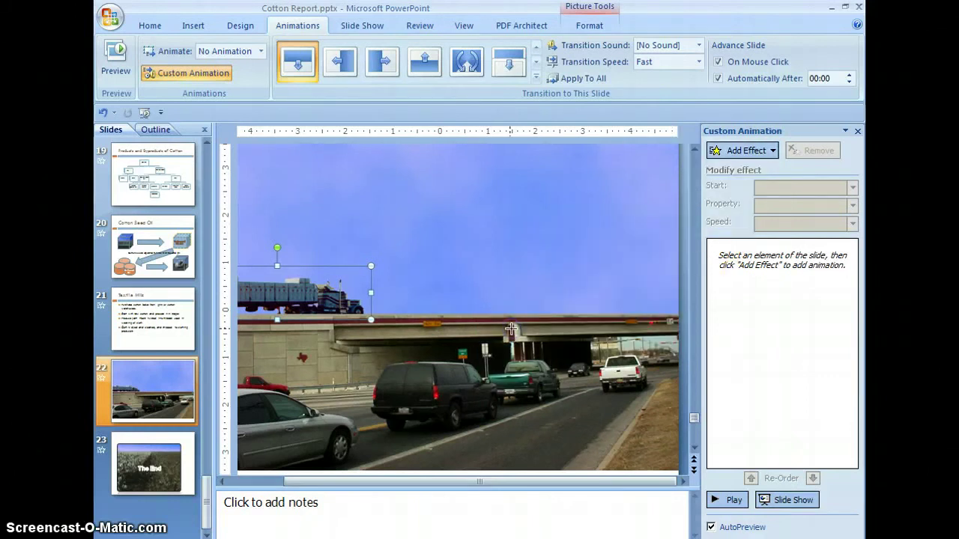
pyautogui.moveTo(308, 292); pyautogui.dragTo(241, 292)
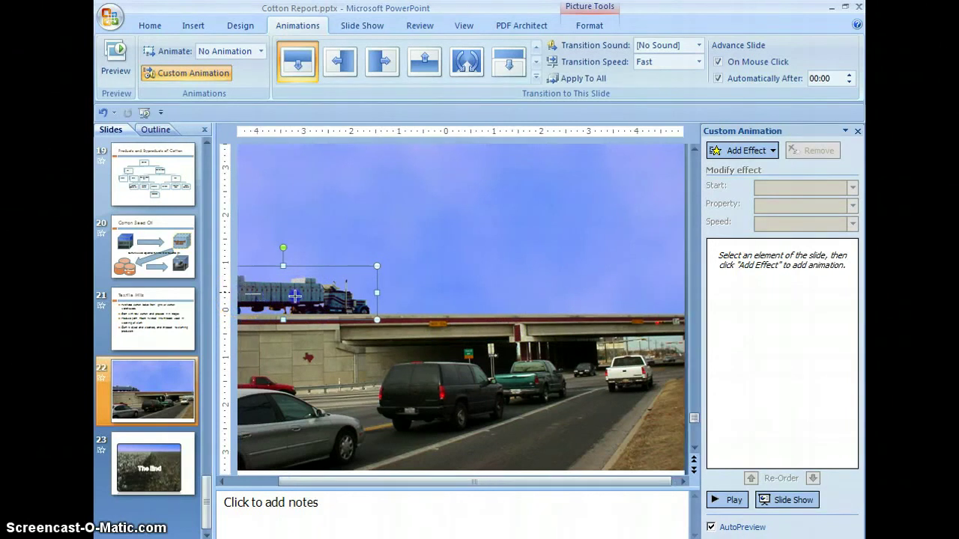
pyautogui.moveTo(294, 296); pyautogui.dragTo(370, 294)
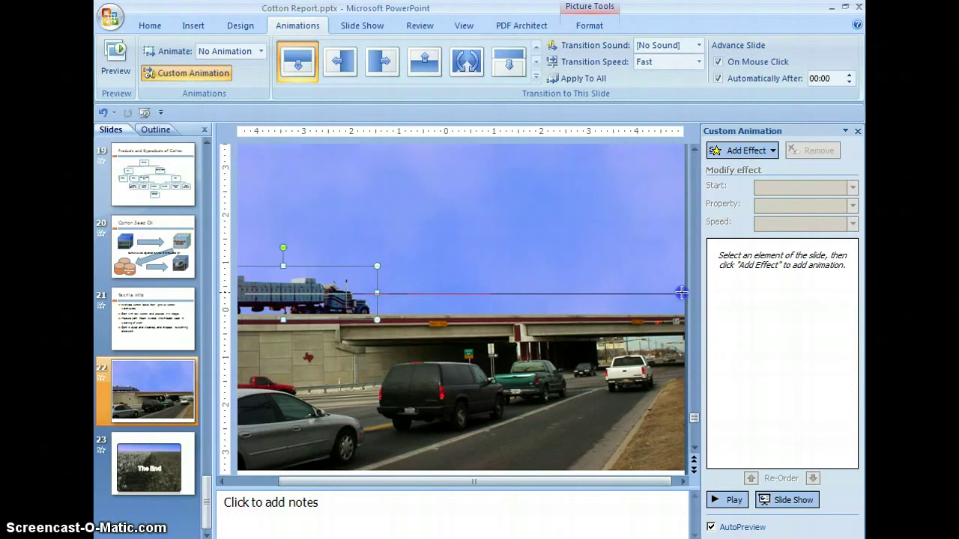
pyautogui.moveTo(681, 292); pyautogui.dragTo(696, 292)
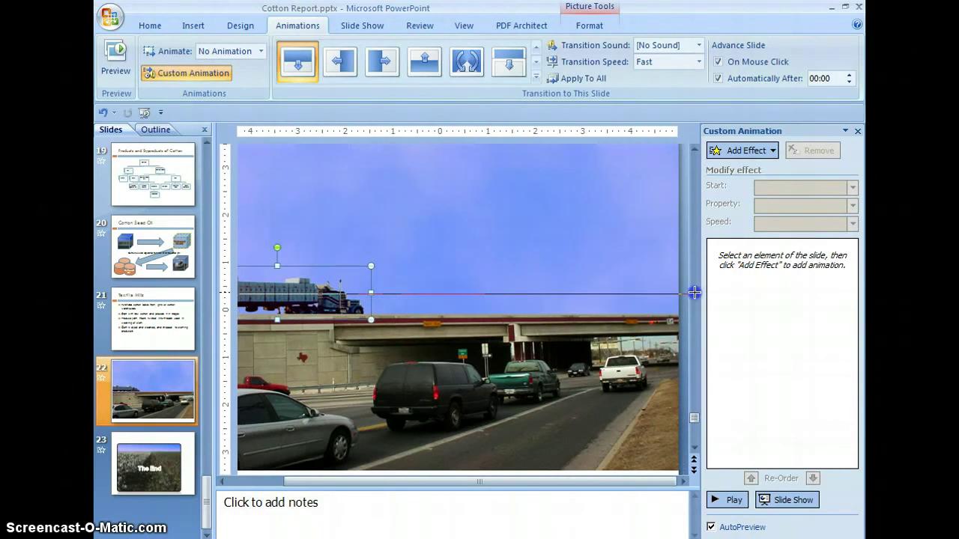
pyautogui.moveTo(695, 295); pyautogui.dragTo(694, 292)
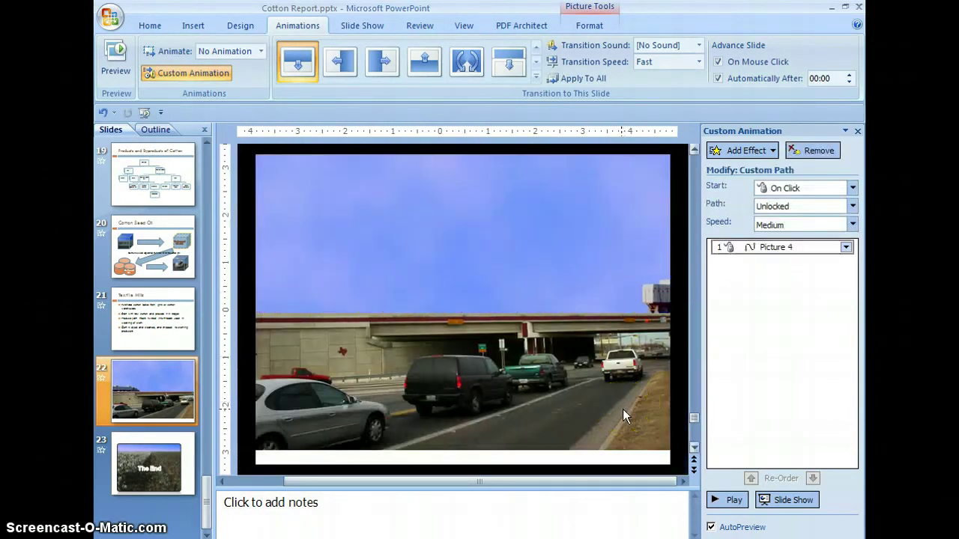
# Set the speed of the truck's motion path animation to Very Slow.
pyautogui.click(514, 355)
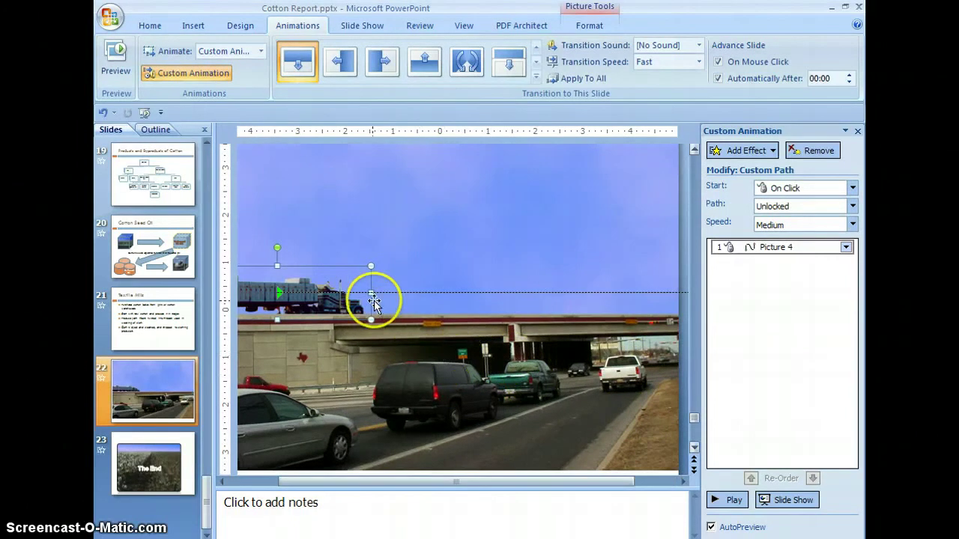
pyautogui.click(853, 225)
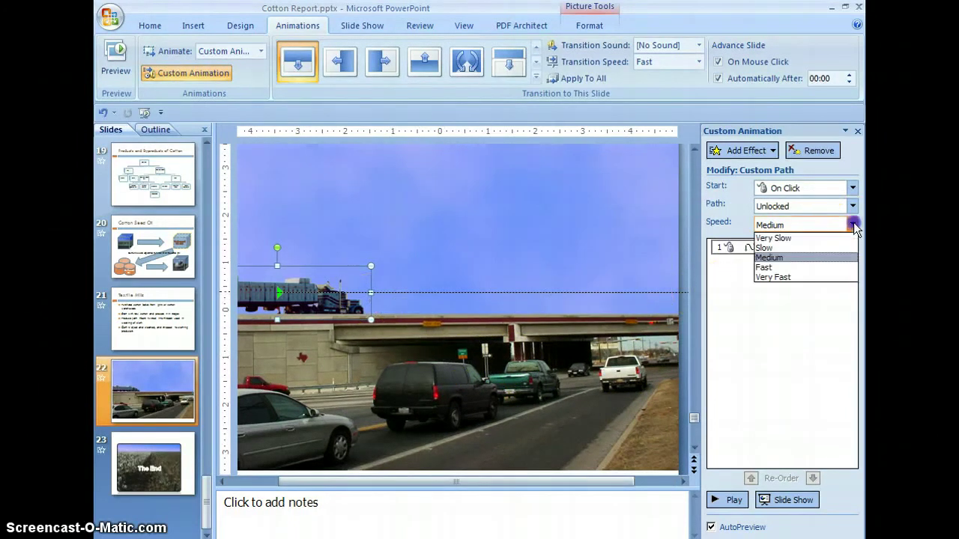
pyautogui.click(773, 238)
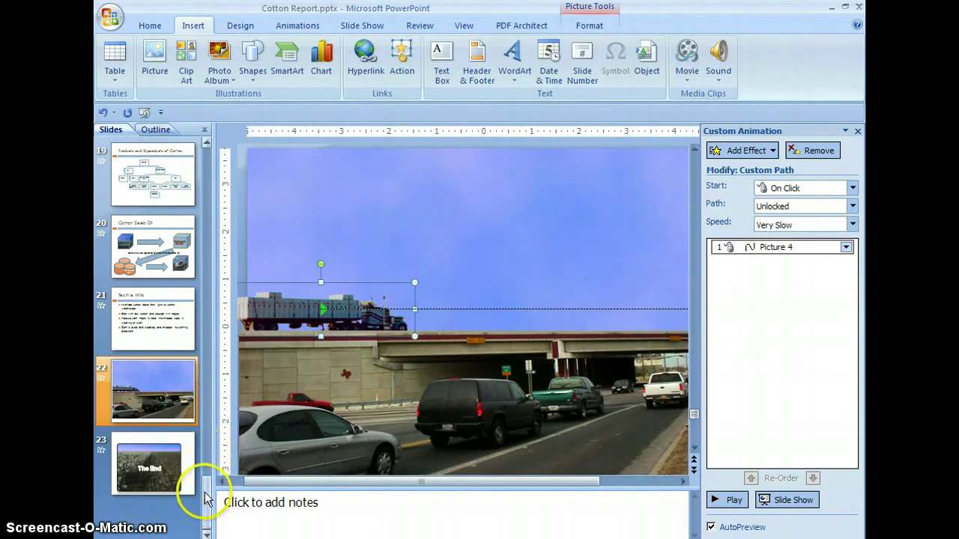
# Insert the movie cribbedding.mpg on slide 2, "How do they make…?", and set it to start automatically in the slide show.
pyautogui.moveTo(207, 475)
pyautogui.mouseDown()
pyautogui.moveTo(215, 197)
pyautogui.moveTo(208, 217)
pyautogui.moveTo(206, 164)
pyautogui.mouseUp()
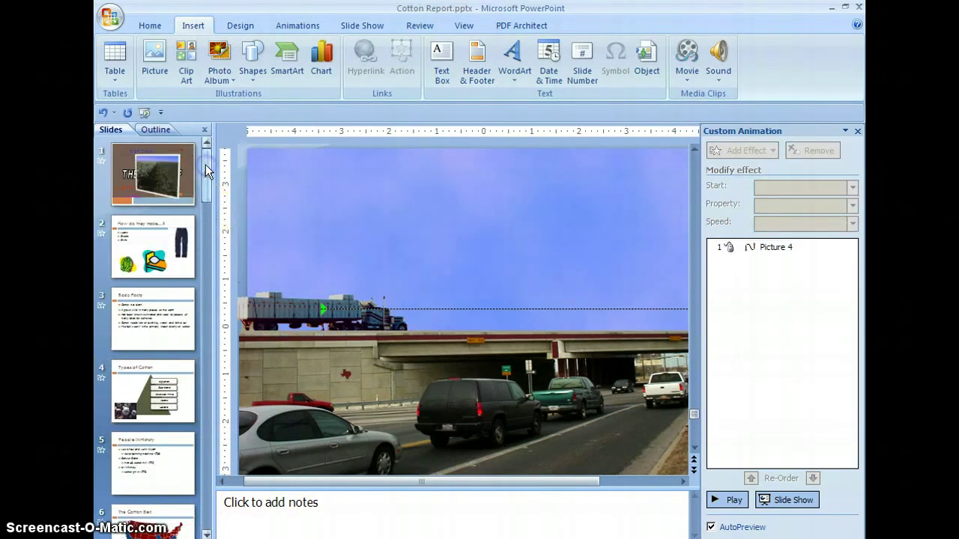
pyautogui.click(156, 249)
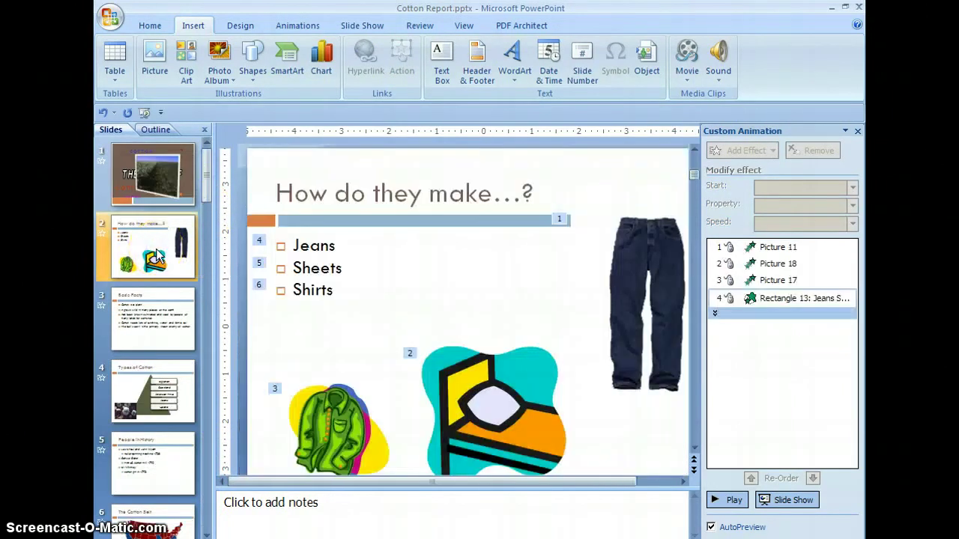
pyautogui.click(417, 285)
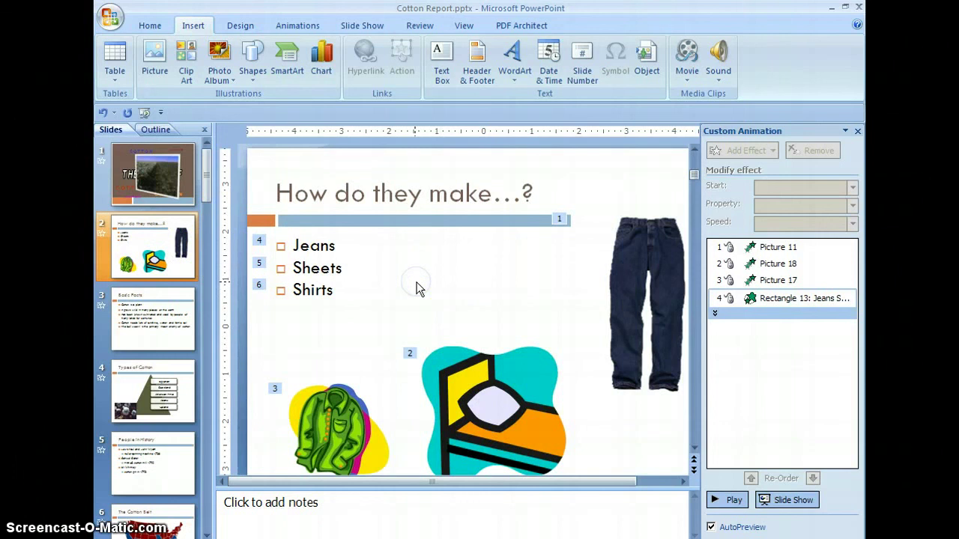
pyautogui.click(193, 27)
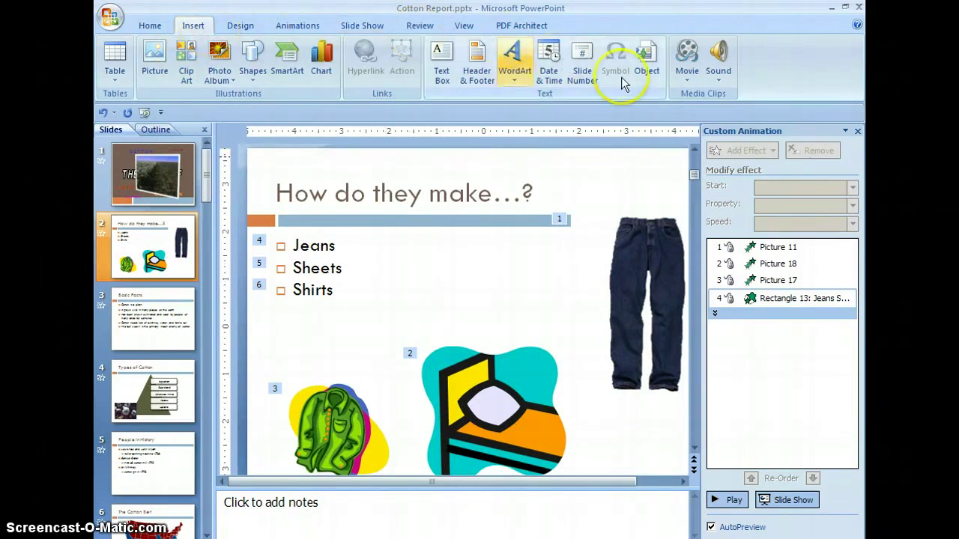
pyautogui.click(686, 75)
pyautogui.click(731, 98)
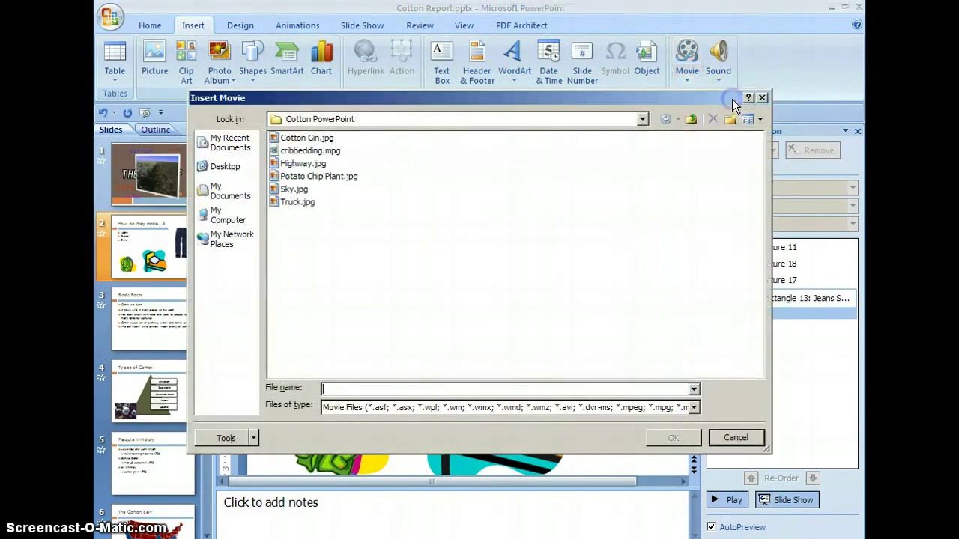
pyautogui.click(307, 150)
pyautogui.click(672, 445)
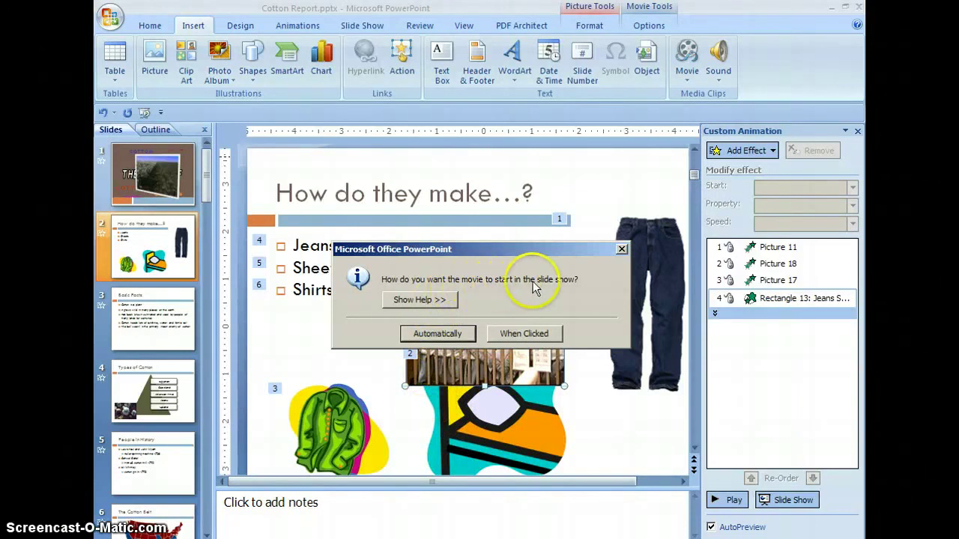
pyautogui.click(442, 335)
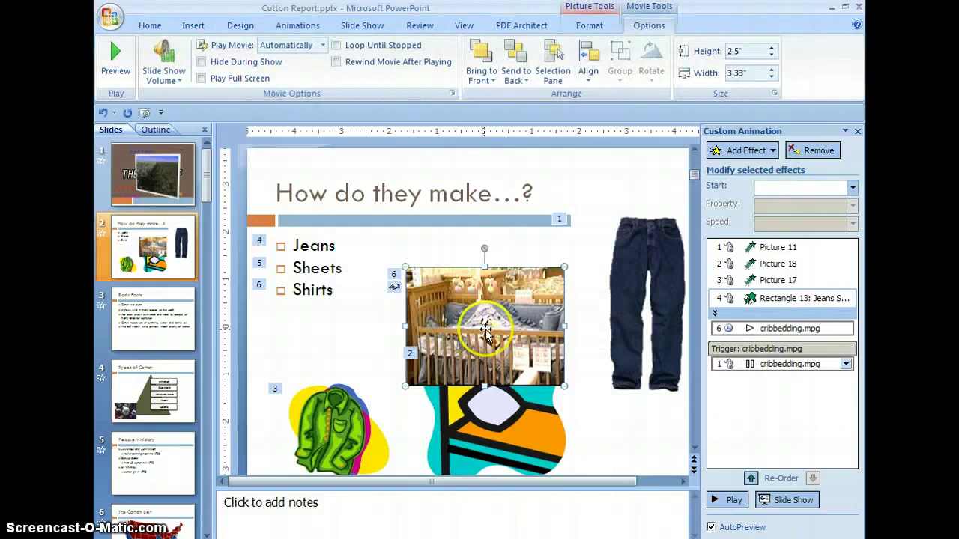
# Move the crib movie up beside the bullet list and reduce its height so it clears the bed picture.
pyautogui.moveTo(485, 329); pyautogui.dragTo(472, 312)
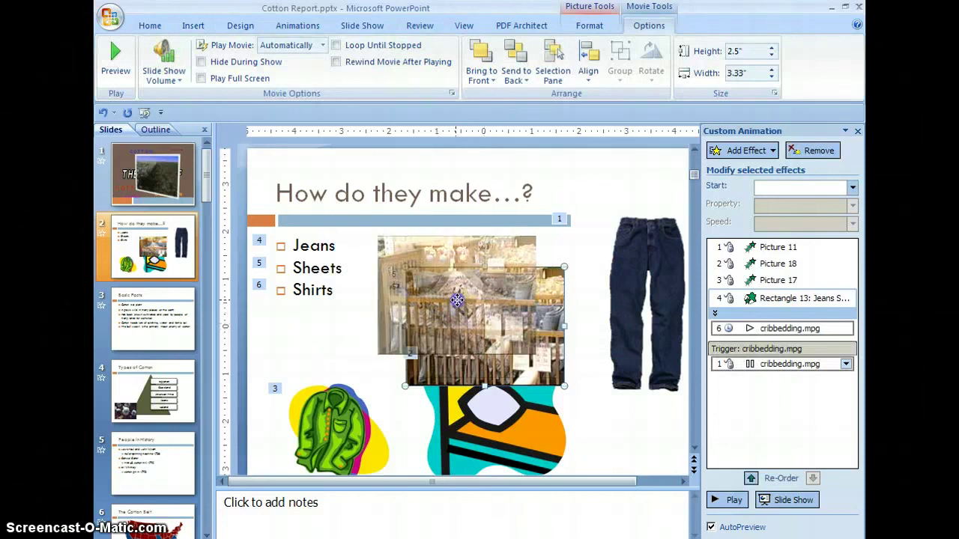
pyautogui.moveTo(457, 300); pyautogui.dragTo(457, 300)
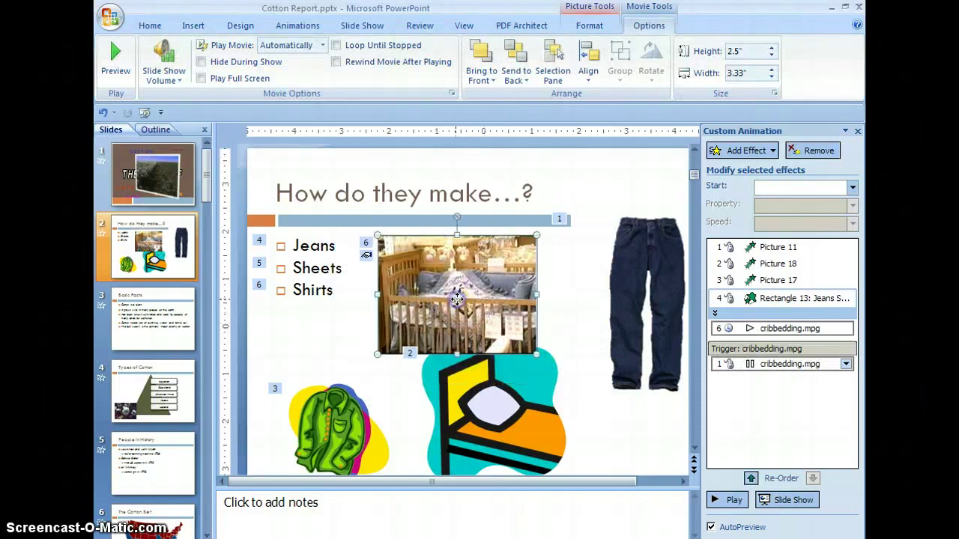
pyautogui.click(449, 347)
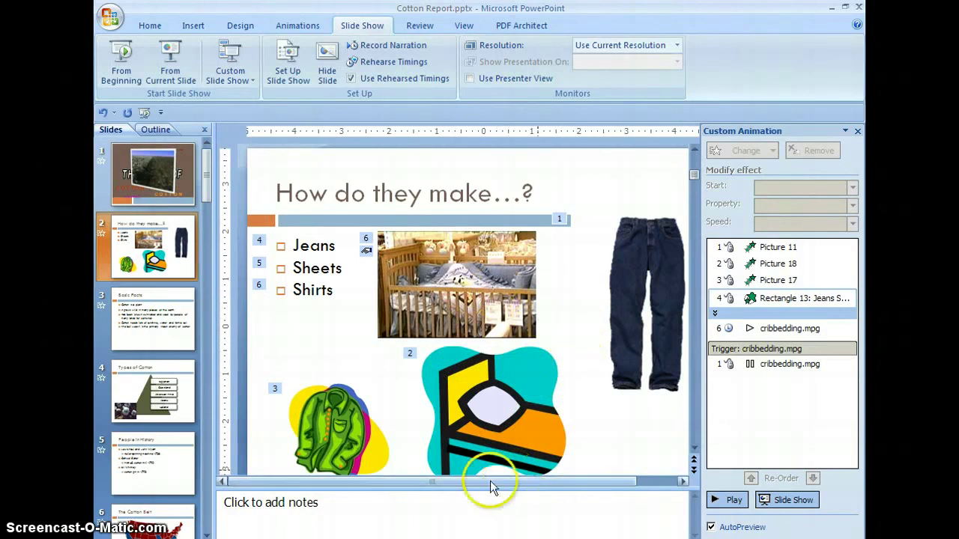
# Save the presentation and run the slide show from the beginning.
pyautogui.click(109, 17)
pyautogui.click(138, 121)
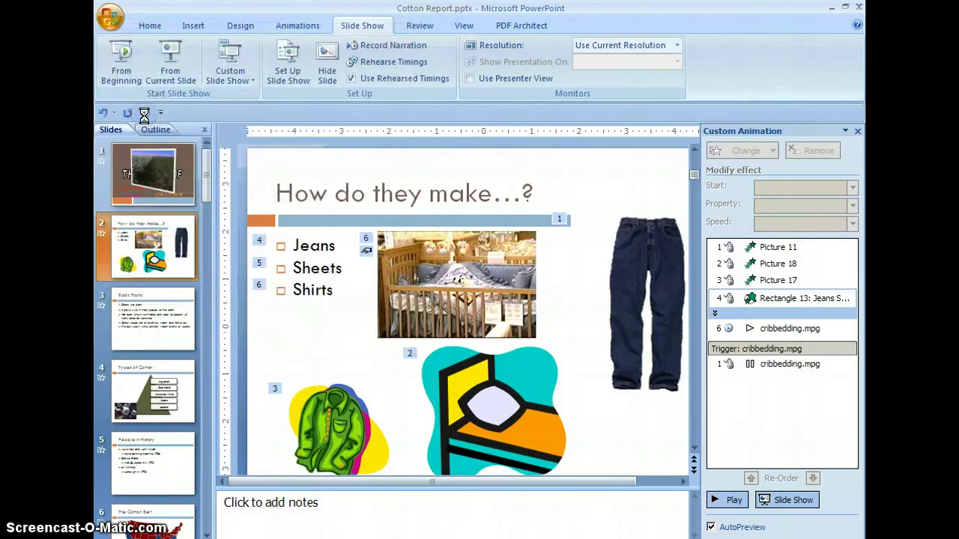
pyautogui.click(142, 174)
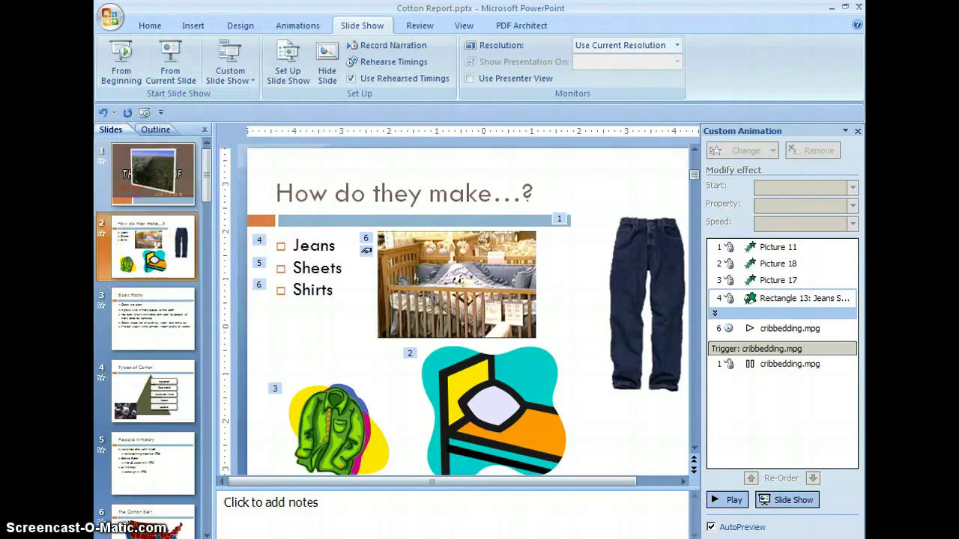
pyautogui.click(123, 71)
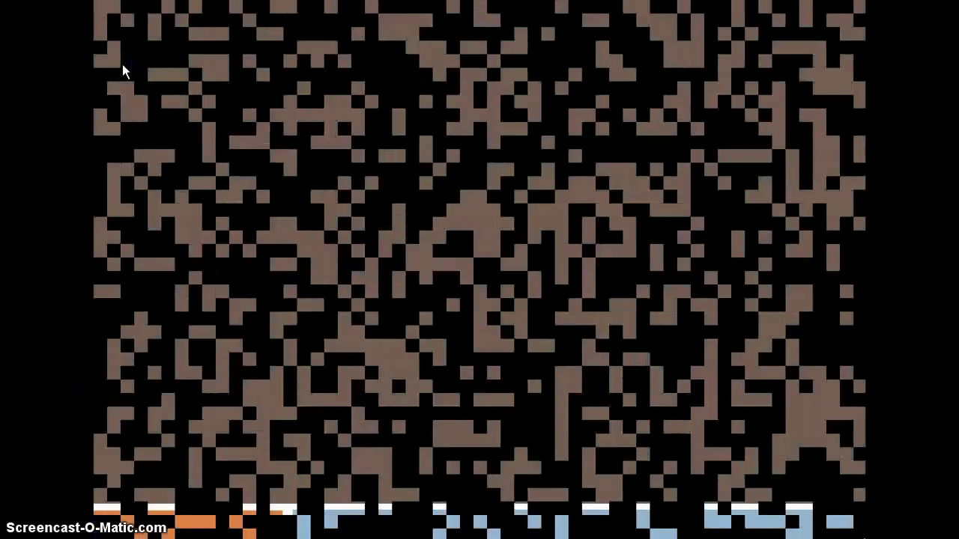